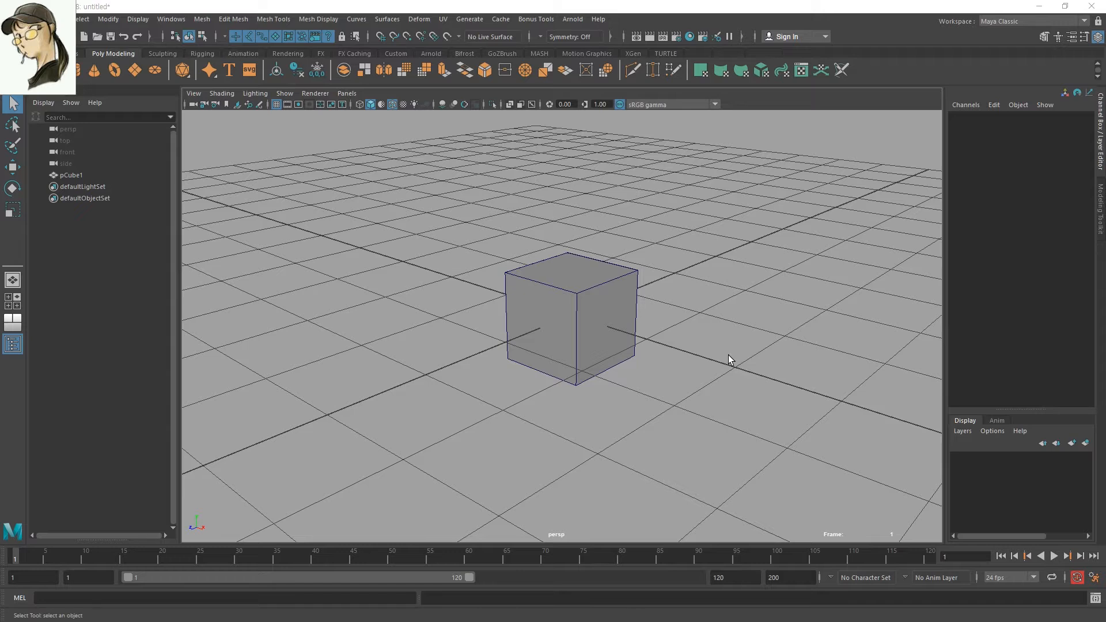
- Select the cube pCube1 and activate the Move tool on it
alt+drag(728, 355, 701, 418)
click(109, 174)
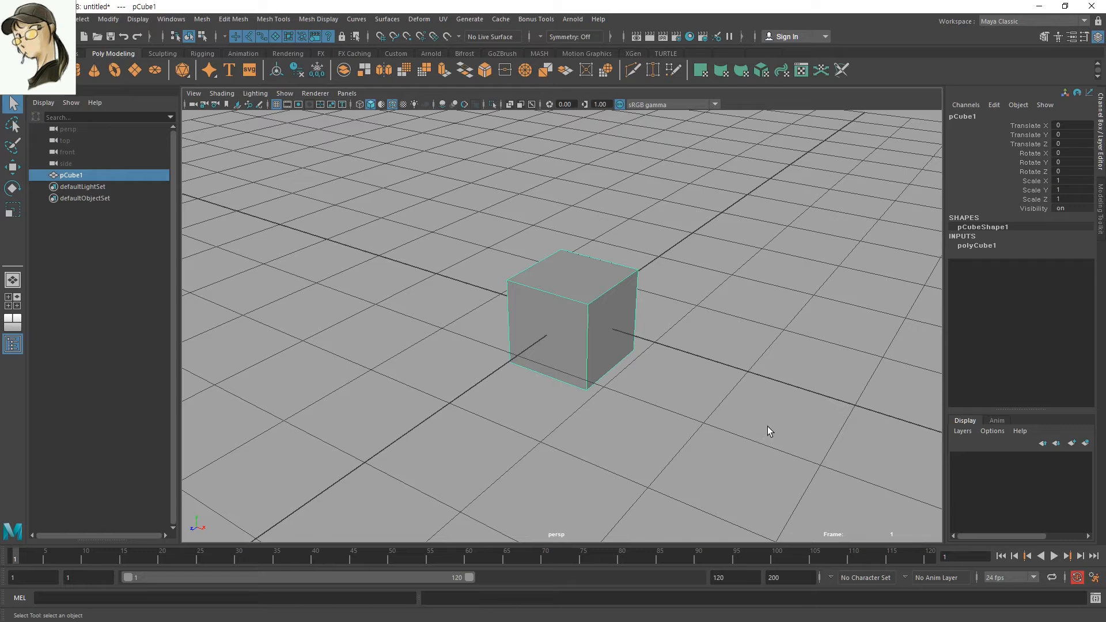
key(w)
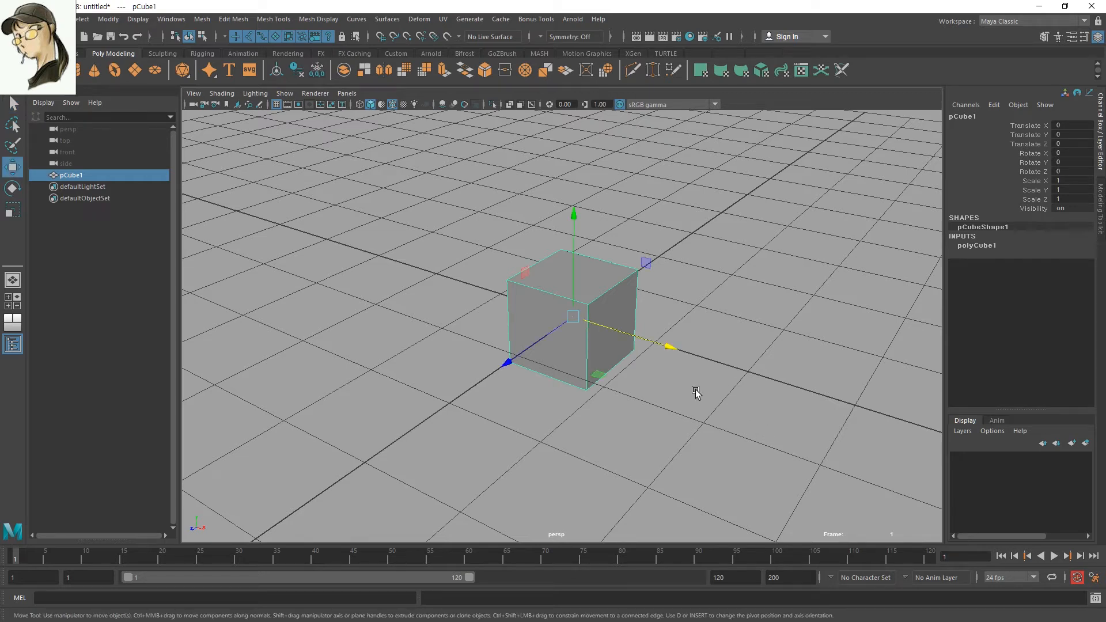
drag(573, 321, 485, 337)
- Open the Move tool settings, review the available axis orientation options, and close the settings
double_click(13, 167)
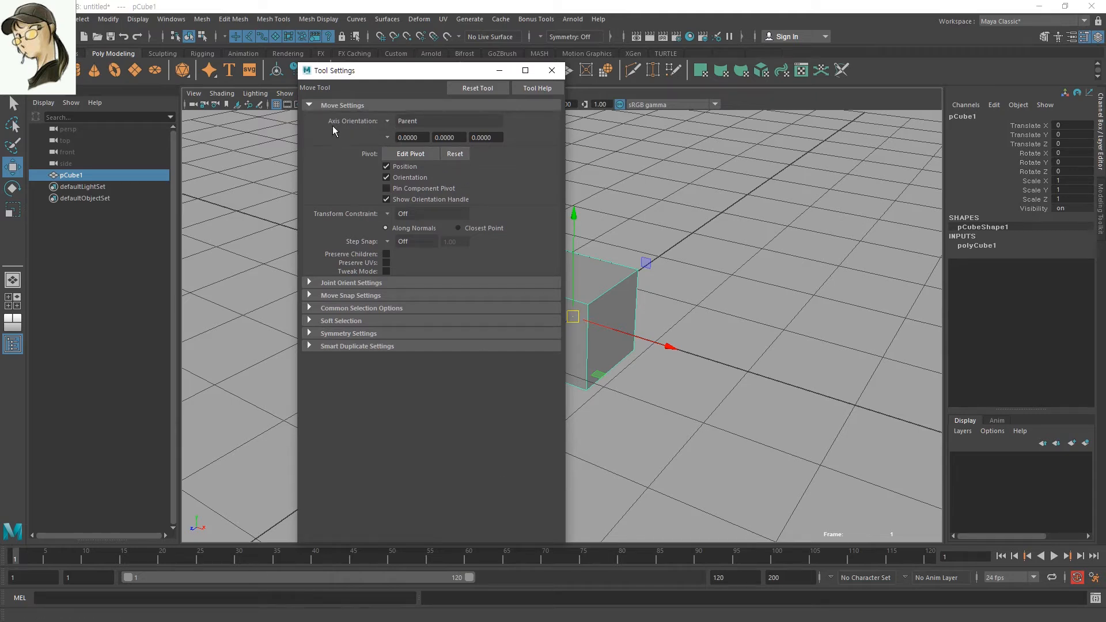
click(388, 122)
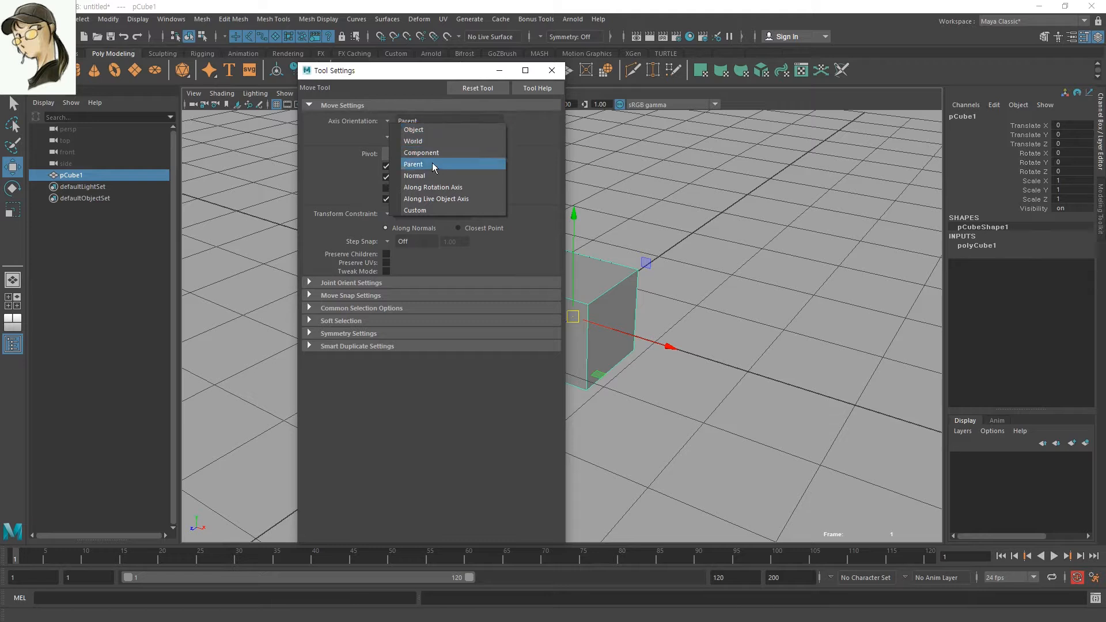
click(398, 96)
click(552, 70)
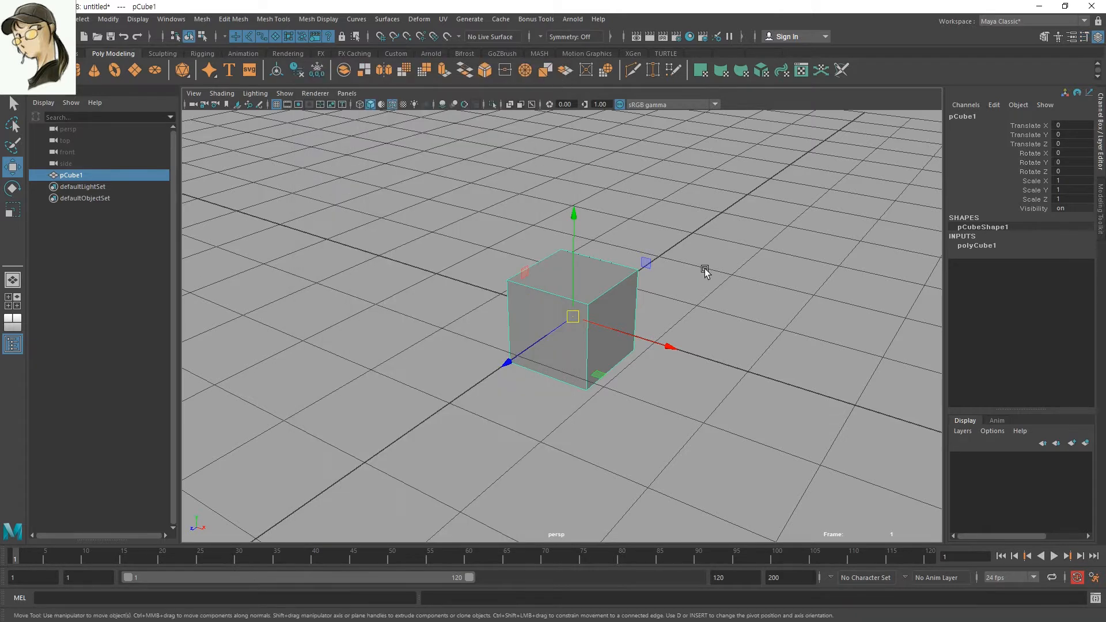
- Set the Move tool's axis orientation to Object
click(636, 370)
click(572, 309)
right_drag(573, 309, 524, 279)
- Rotate the cube freely several times, switching between the Rotate and Move tools to compare the Object axis orientation
alt+drag(624, 368, 652, 188)
key(e)
key(w)
alt+drag(618, 286, 548, 328)
key(e)
drag(563, 265, 680, 359)
key(w)
key(e)
drag(610, 360, 576, 309)
key(w)
key(e)
key(w)
key(e)
drag(570, 412, 546, 317)
key(w)
- Undo all the rotations of the cube
key(ctrl+z)
key(ctrl+z)
key(ctrl+z)
key(ctrl+z)
key(ctrl+z)
key(ctrl+z)
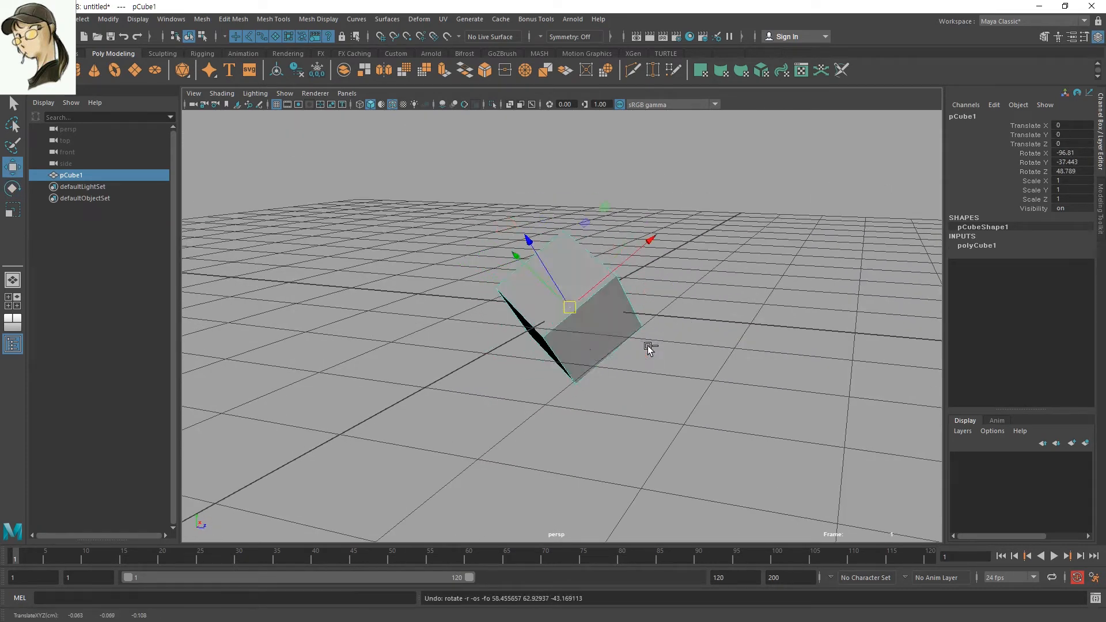
key(ctrl+z)
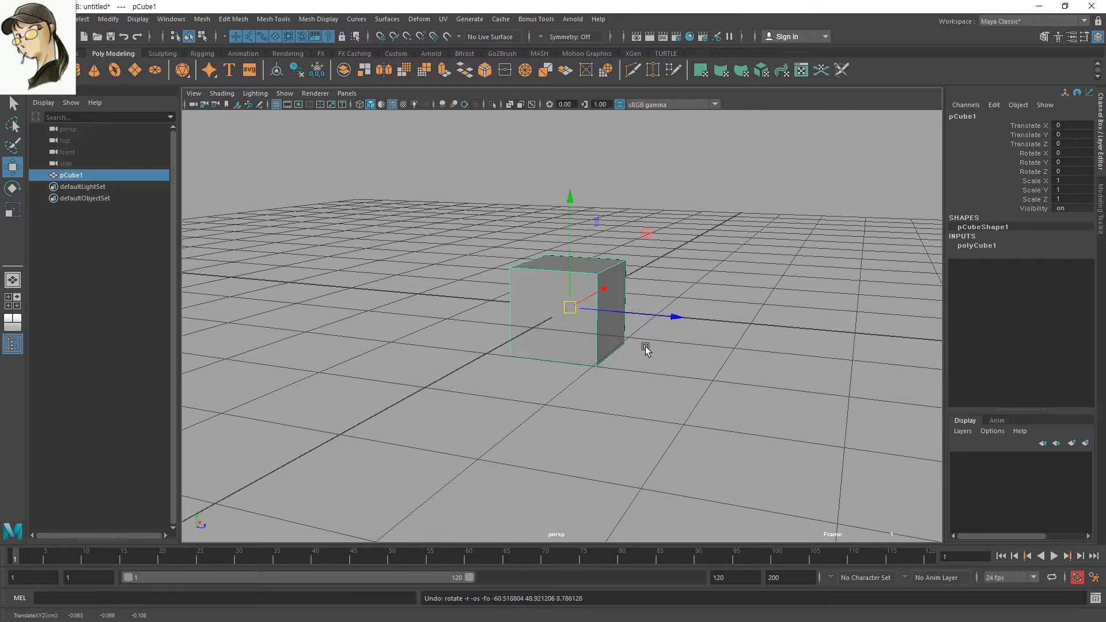
- Set the Move tool's axis orientation to World
alt+drag(646, 349, 516, 366)
right_drag(594, 300, 493, 301)
scroll(613, 443, down, 5)
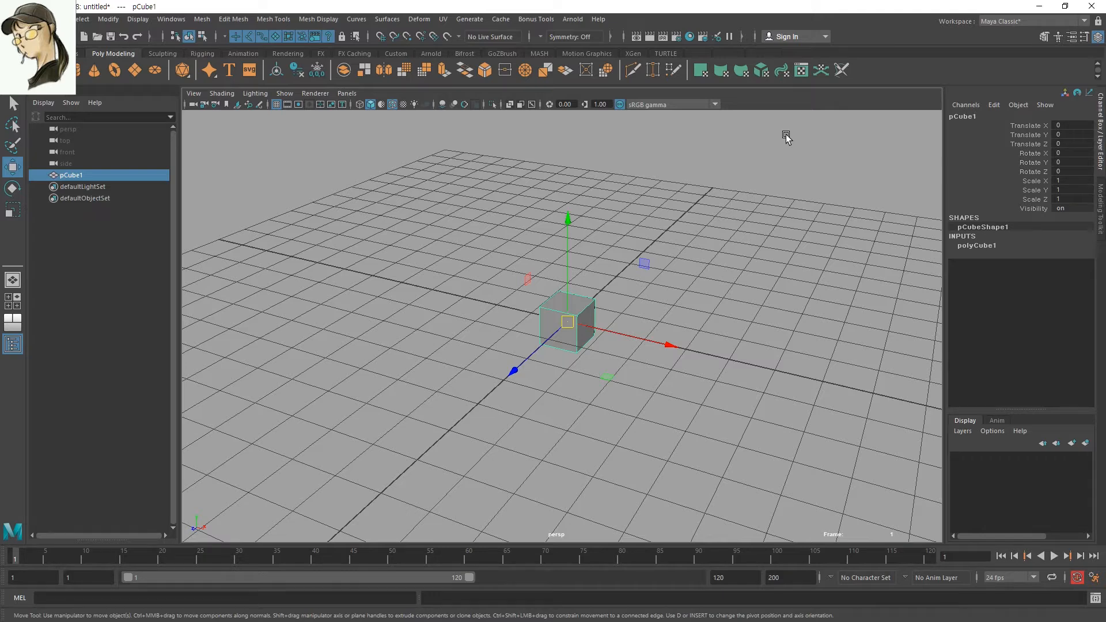
alt+drag(720, 271, 710, 340)
key(w)
drag(628, 326, 566, 330)
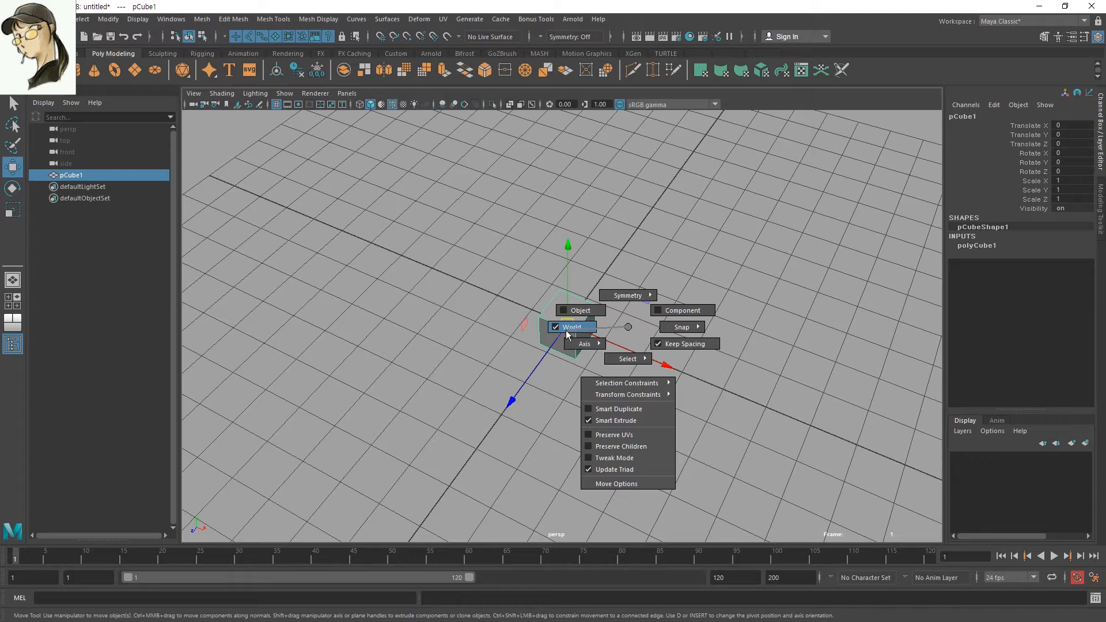
drag(566, 330, 566, 326)
- Set the Move tool's axis orientation to Parent
alt+drag(509, 403, 617, 373)
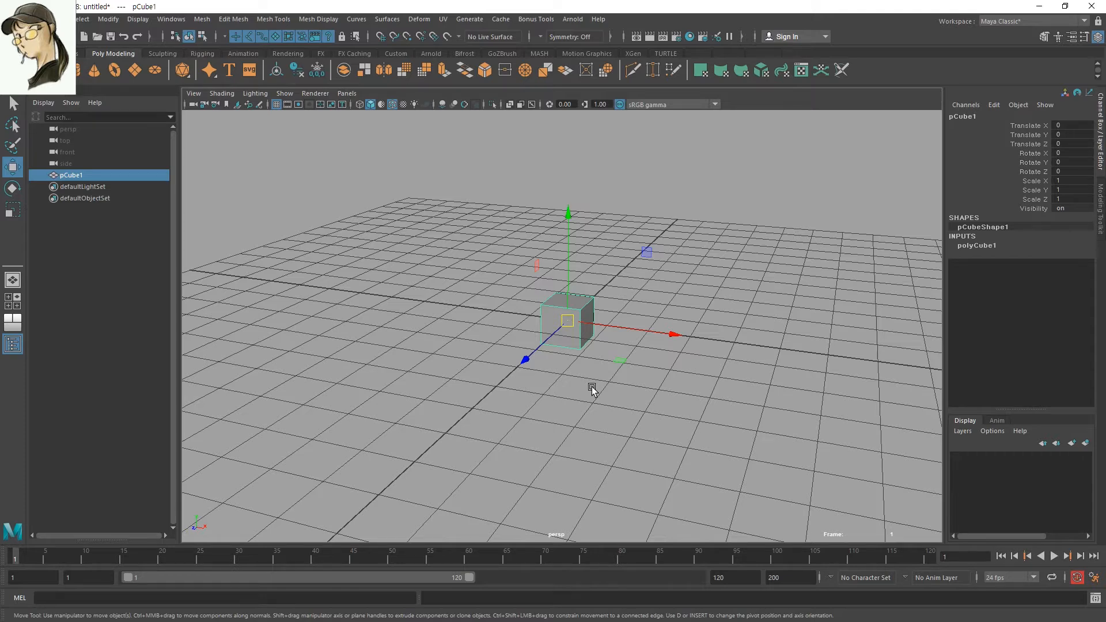
alt+drag(592, 387, 567, 393)
drag(575, 303, 613, 348)
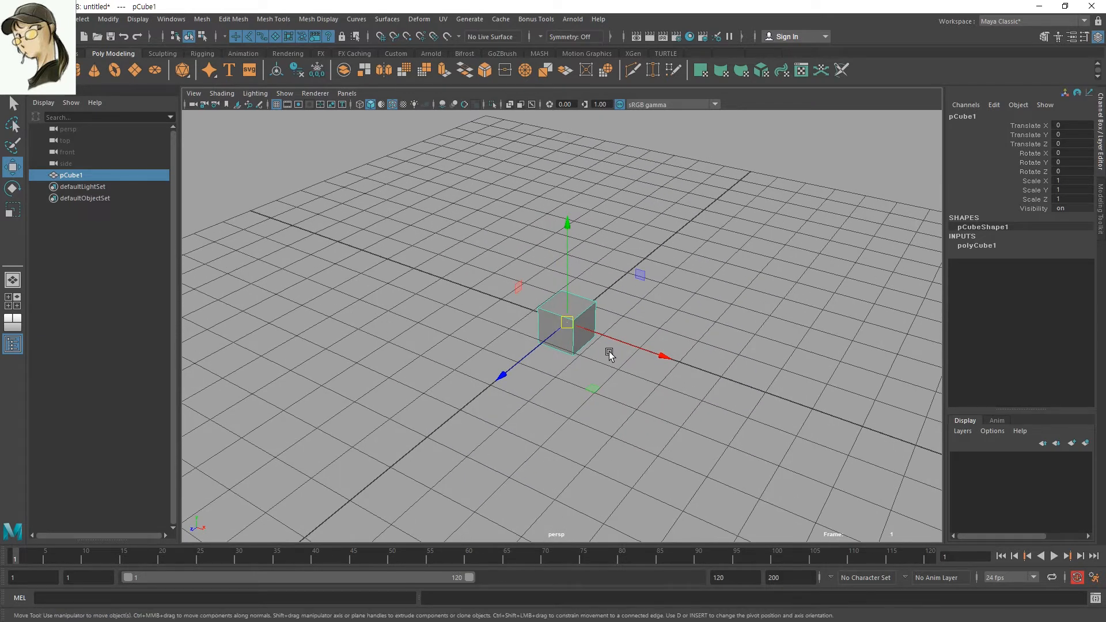
- Rotate the unparented cube freely and try moving it along the Move tool's X axis
key(e)
drag(595, 353, 585, 316)
key(w)
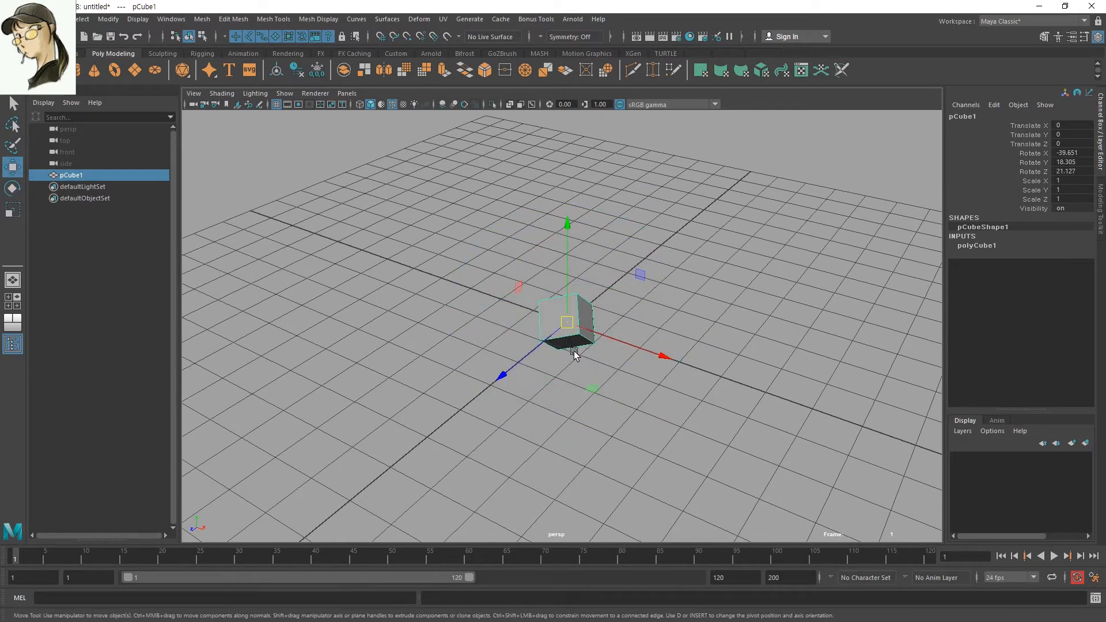
alt+drag(574, 354, 605, 400)
key(e)
key(w)
drag(674, 341, 571, 342)
- Undo the cube's test move and its free rotations
key(ctrl+z)
key(ctrl+z)
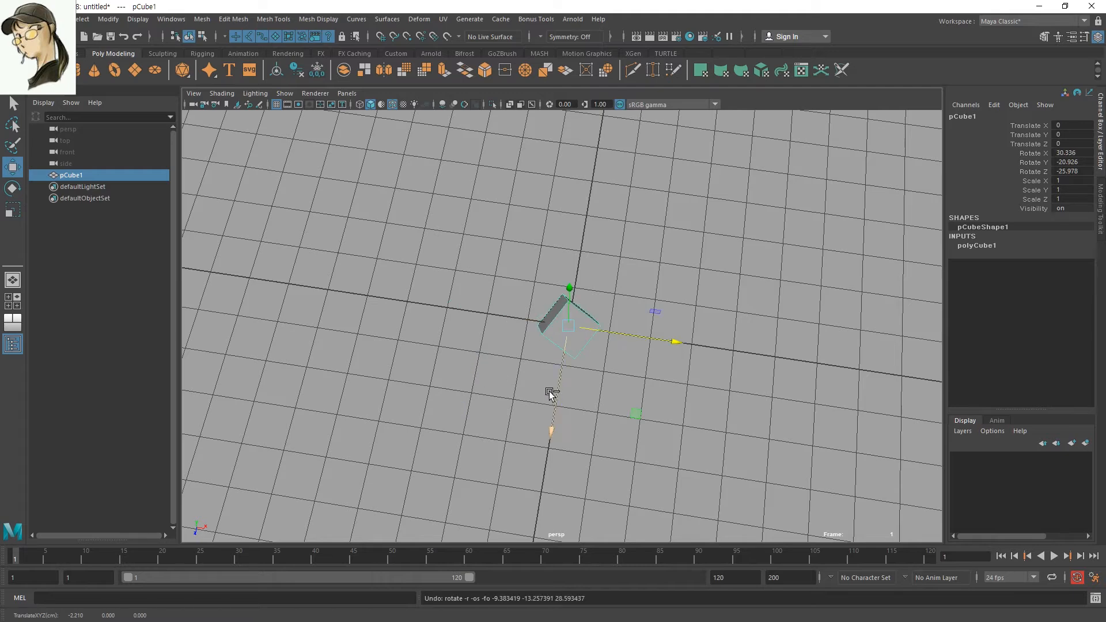
alt+drag(550, 395, 587, 358)
key(ctrl+z)
key(ctrl+z)
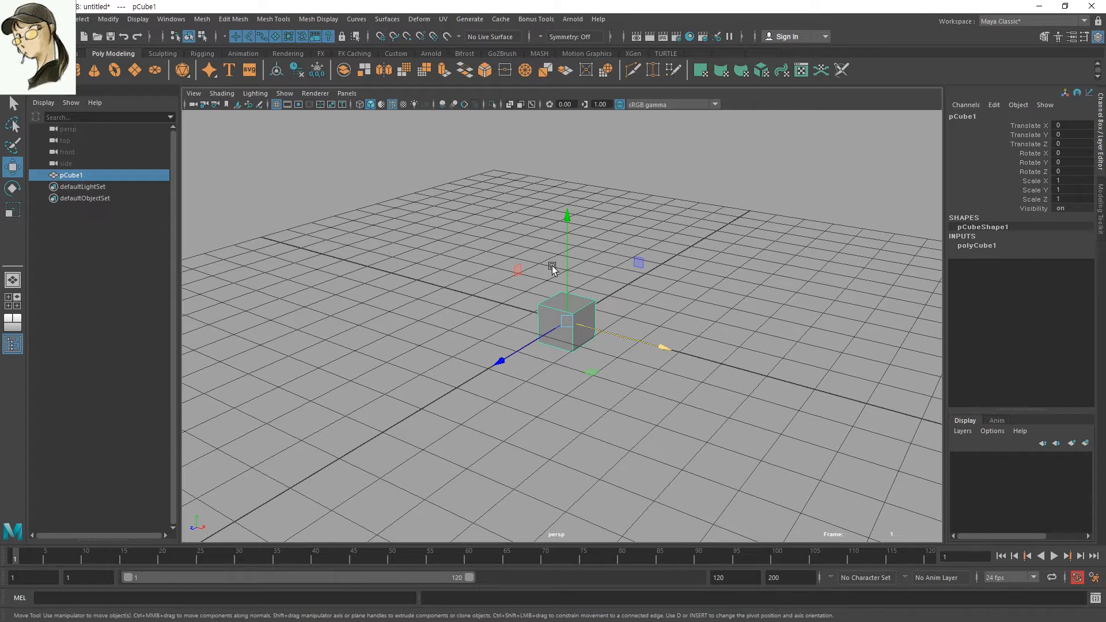
- Move the cube along X to about 3.92
alt+drag(321, 277, 541, 288)
drag(668, 345, 838, 369)
key(q)
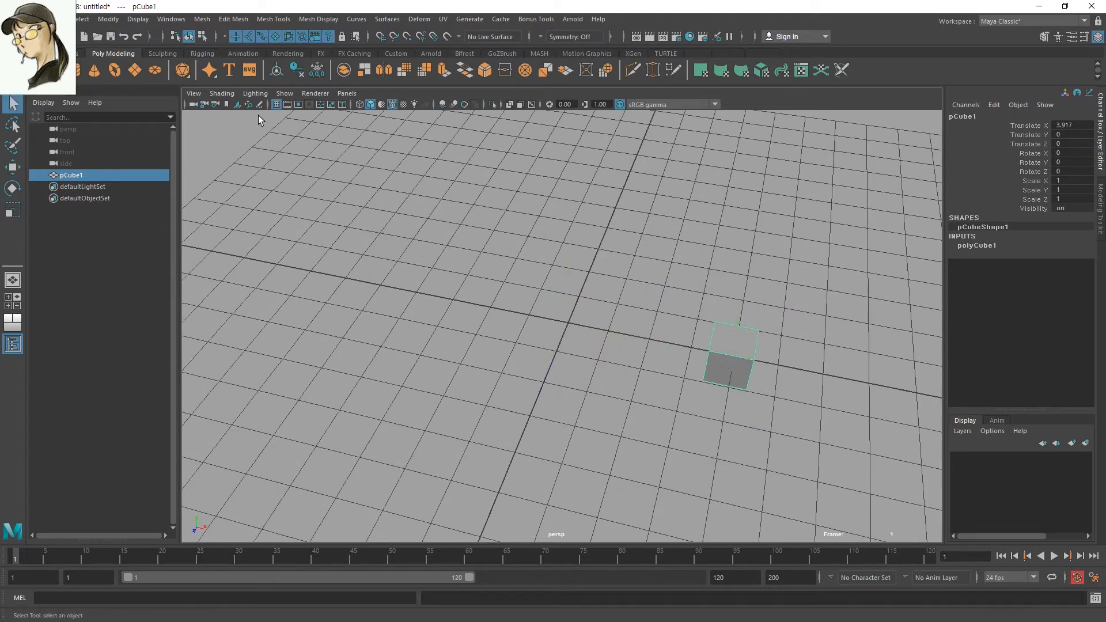
- Create a polygon sphere at the origin and activate the Move tool on it
click(34, 70)
alt+drag(551, 398, 527, 297)
key(w)
click(657, 201)
alt+drag(692, 242, 583, 383)
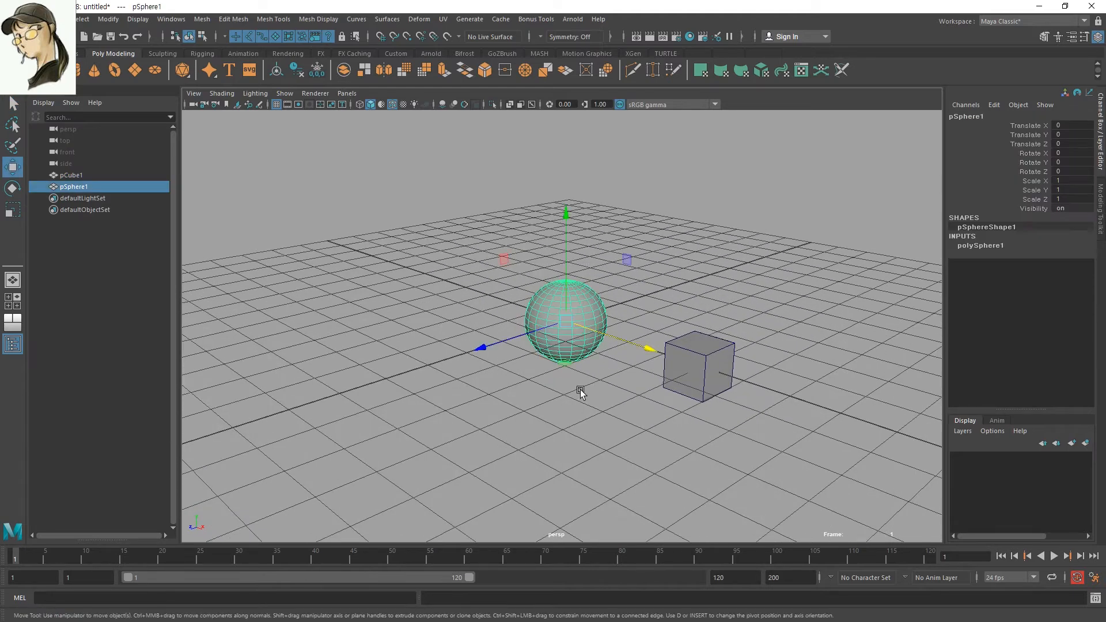
- Parent the cube under the sphere and select the cube with the Move tool
click(695, 367)
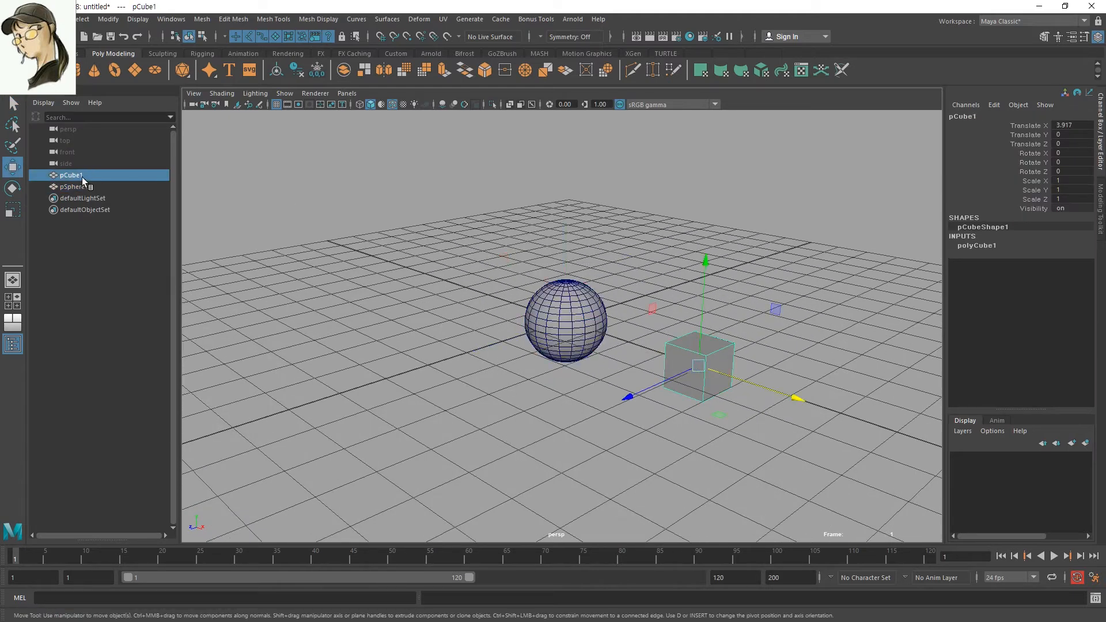
middle_drag(79, 176, 78, 186)
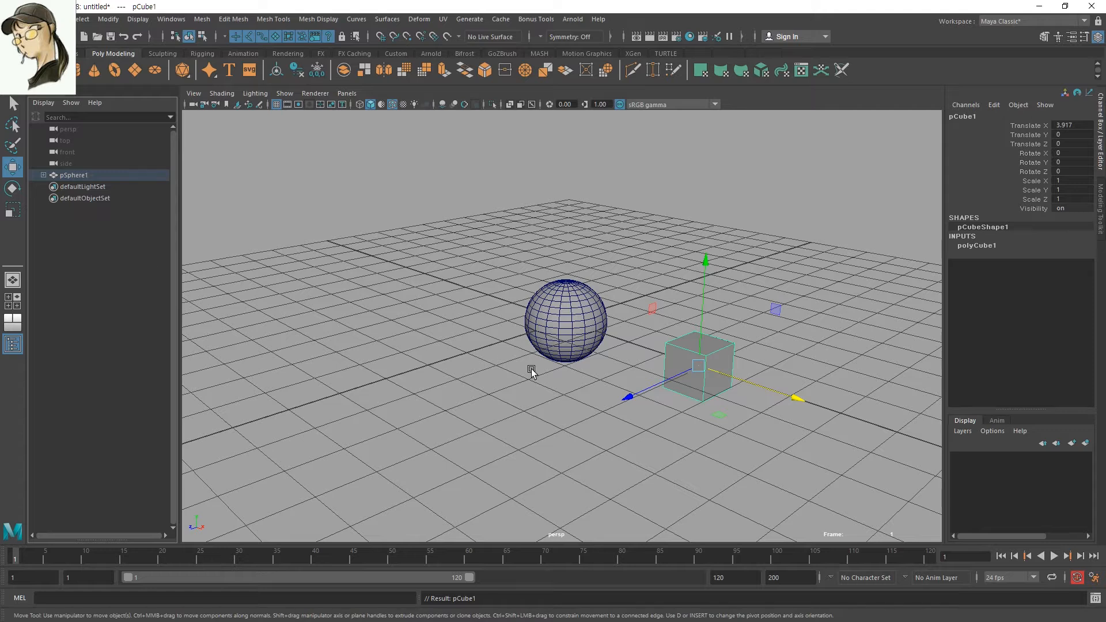
click(680, 439)
click(719, 381)
mouse_move(703, 394)
alt+mouse_down()
mouse_move(708, 407)
mouse_move(576, 406)
mouse_move(717, 407)
alt+mouse_up()
key(w)
click(704, 393)
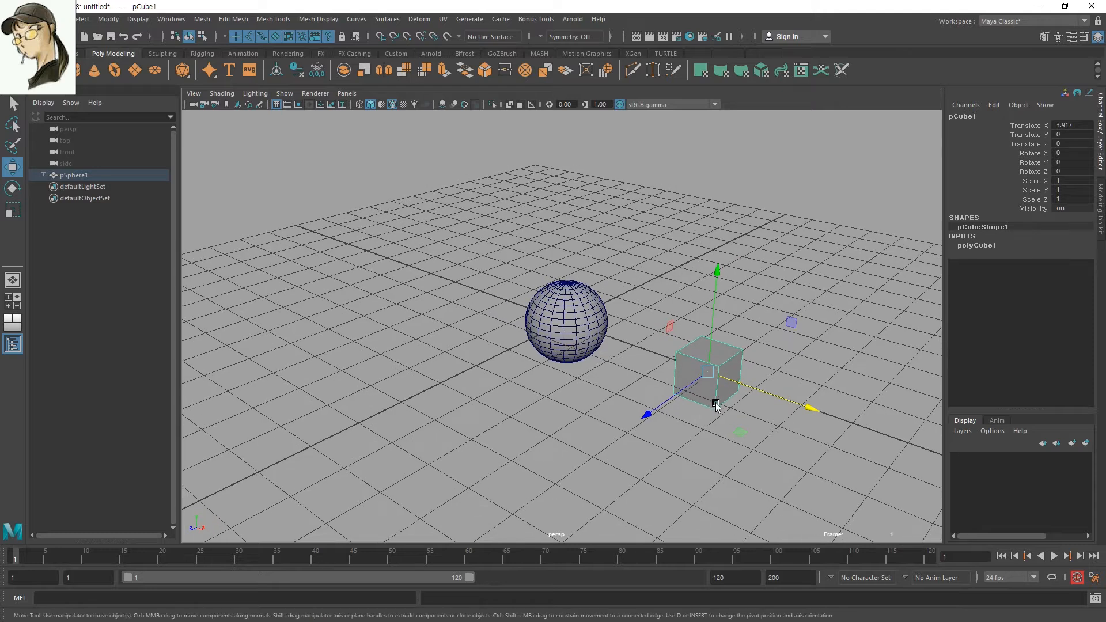
- Select the sphere and rotate it about its Z axis to about 64 degrees
drag(590, 262, 468, 441)
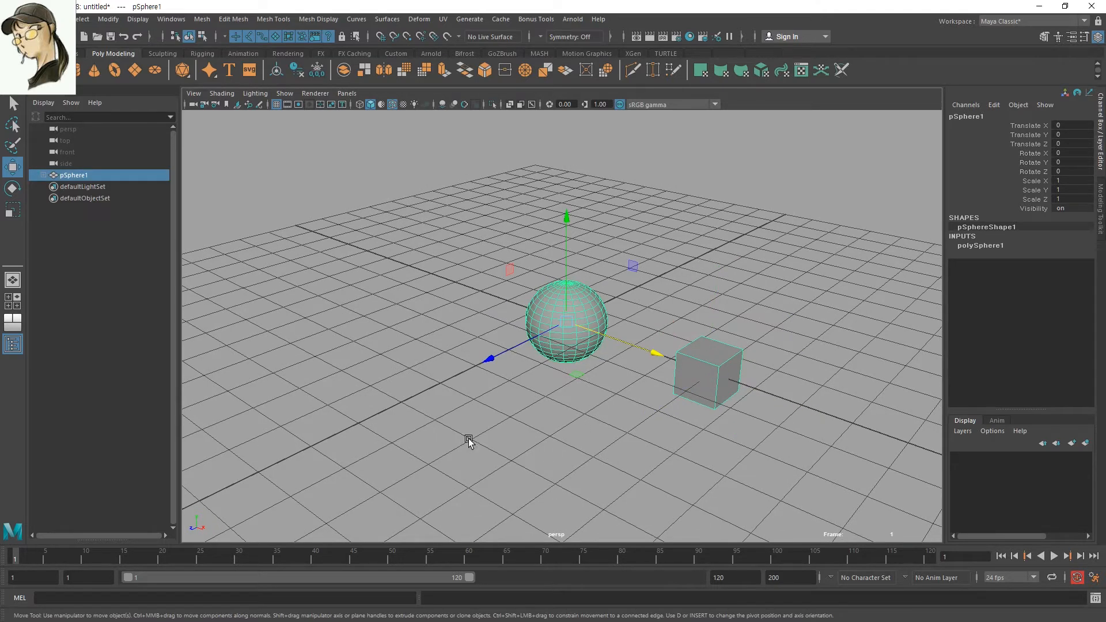
key(e)
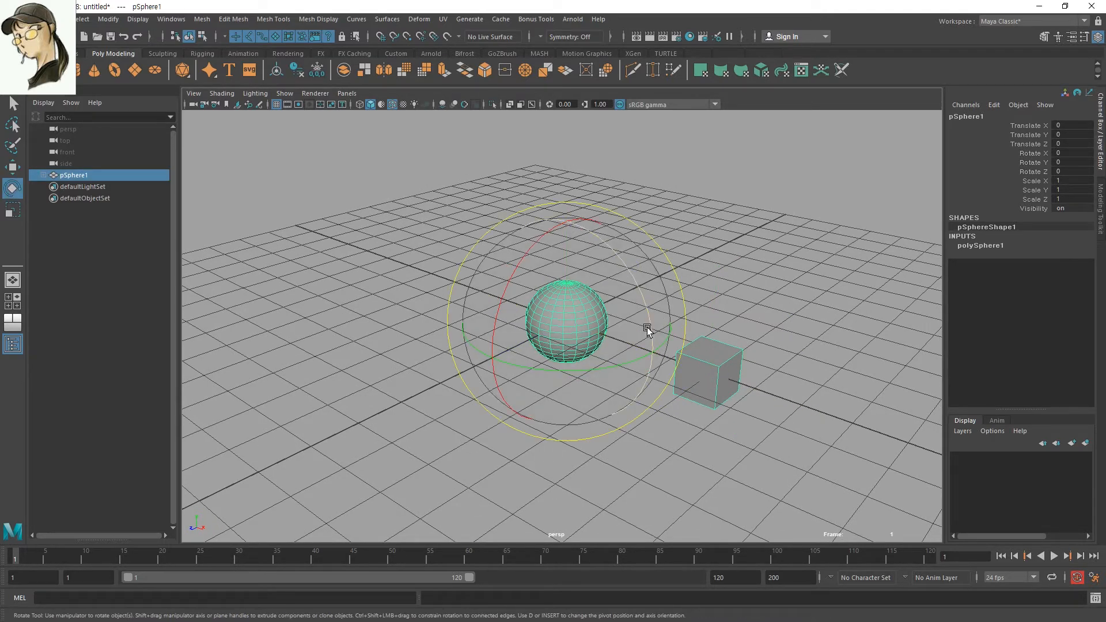
drag(647, 328, 615, 224)
key(q)
- Select the child cube and rotate it to about 1.4, 8.2 and -21.5 degrees in X, Y and Z
drag(660, 154, 440, 226)
key(w)
alt+drag(621, 252, 630, 236)
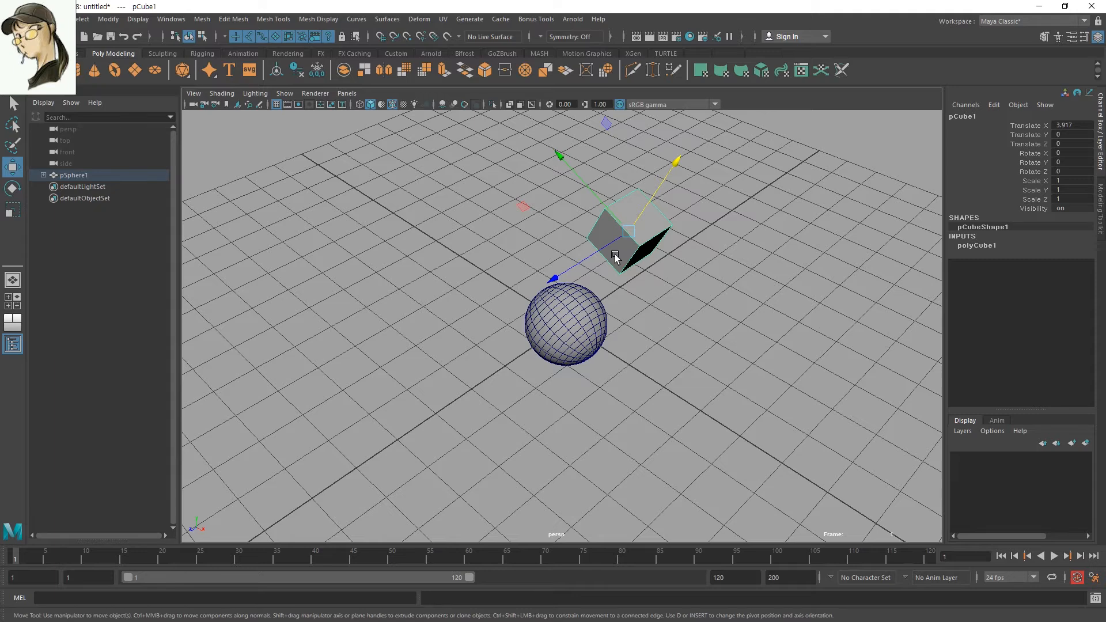
alt+drag(614, 254, 669, 233)
key(e)
key(w)
- Select the sphere and the cube in turn with the Move tool to compare their Parent axis orientation
click(568, 337)
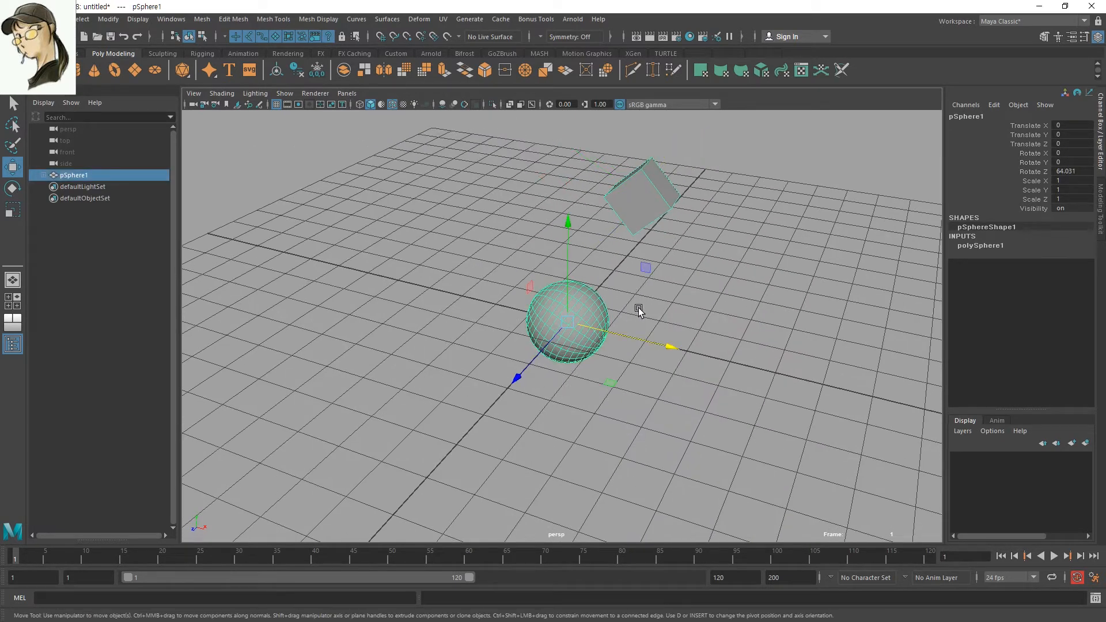
key(q)
click(640, 211)
key(w)
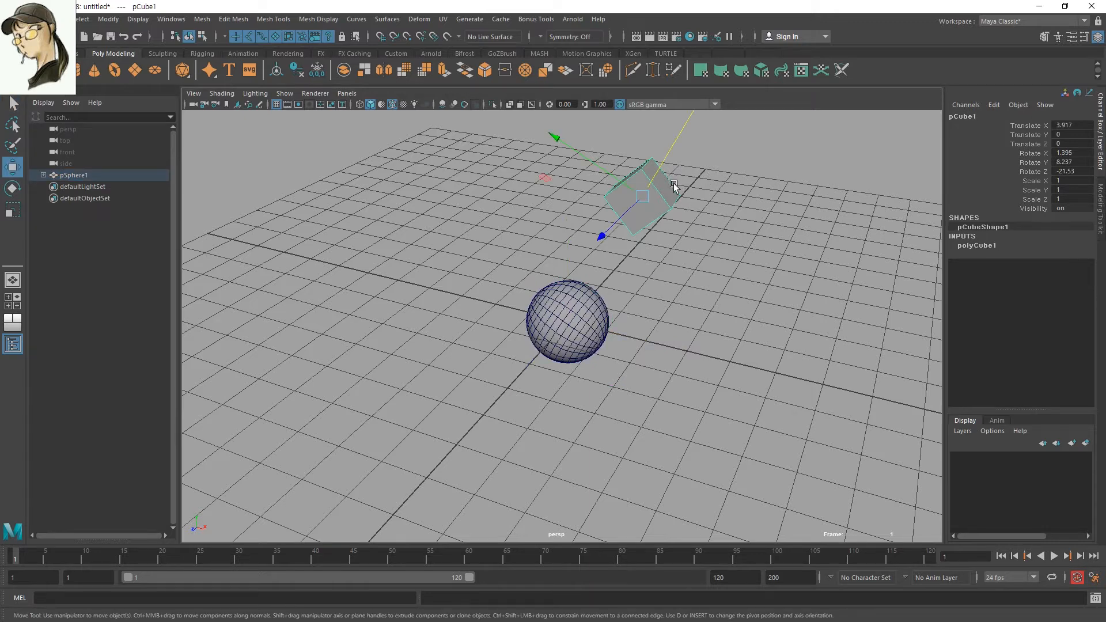
- Undo the selection changes and the child cube's rotation
key(ctrl+z)
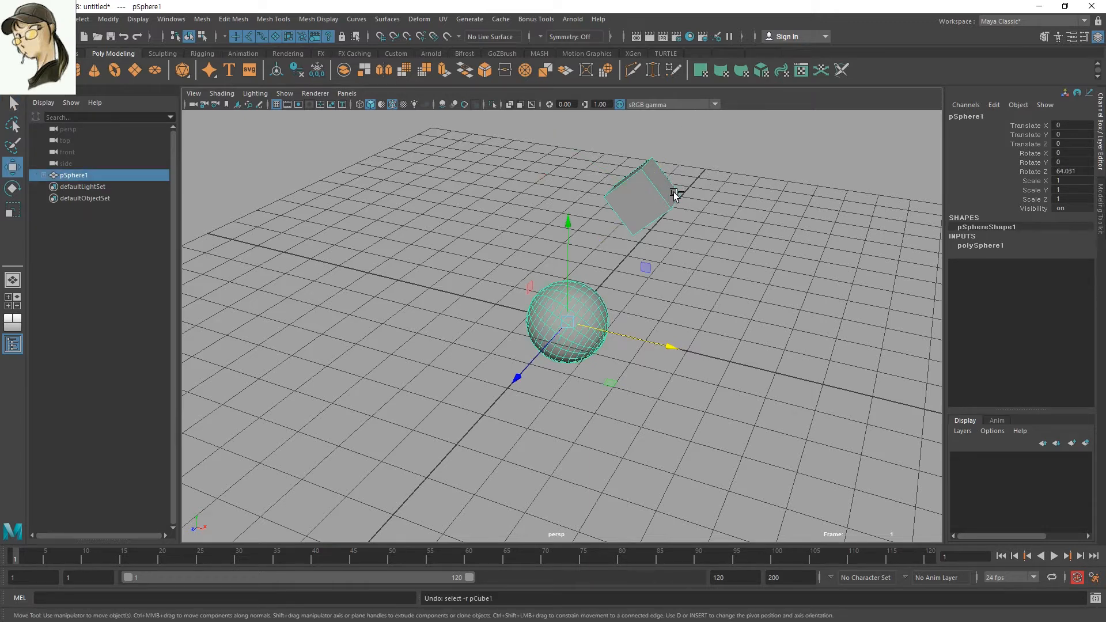
key(ctrl+z)
key(ctrl+z)
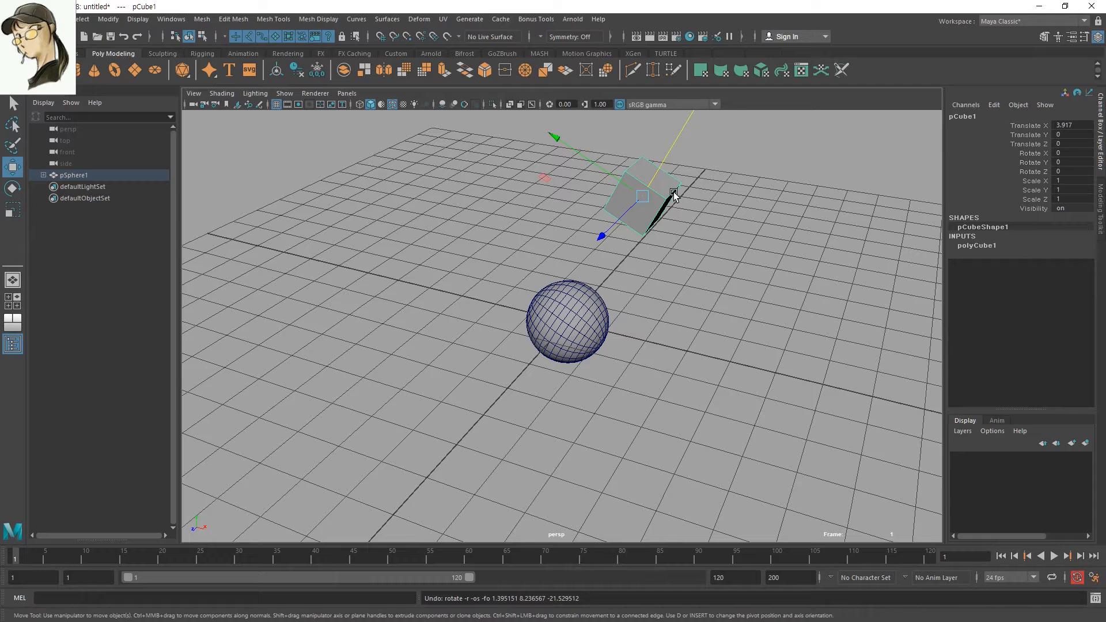
- Set the Move tool's axis orientation to Object on the sphere and compare the axes of the cube and sphere
click(556, 337)
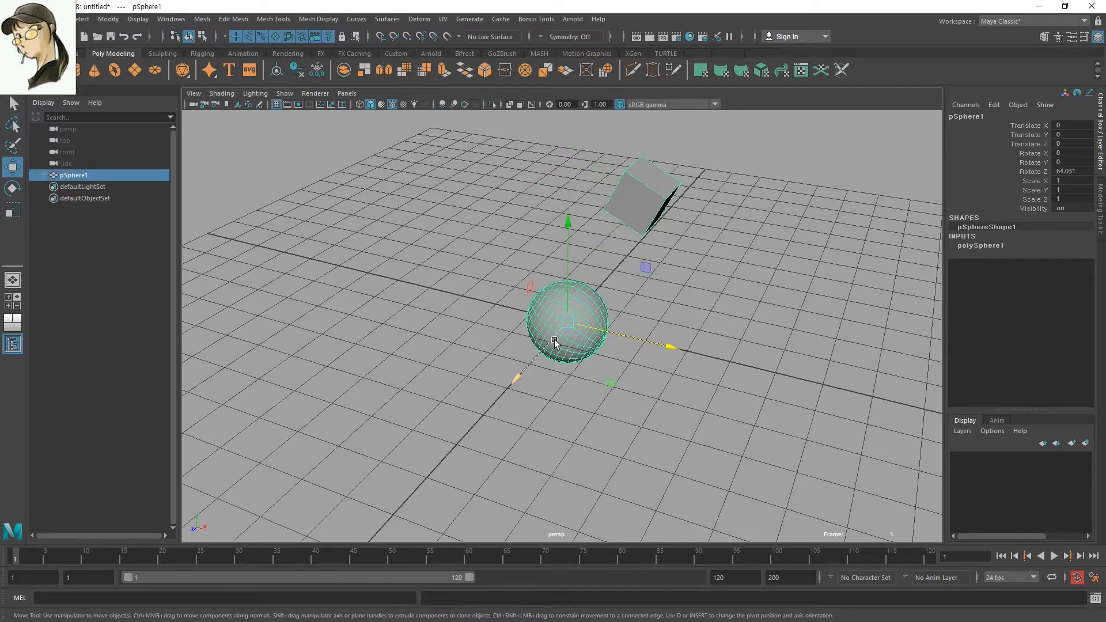
drag(576, 303, 534, 287)
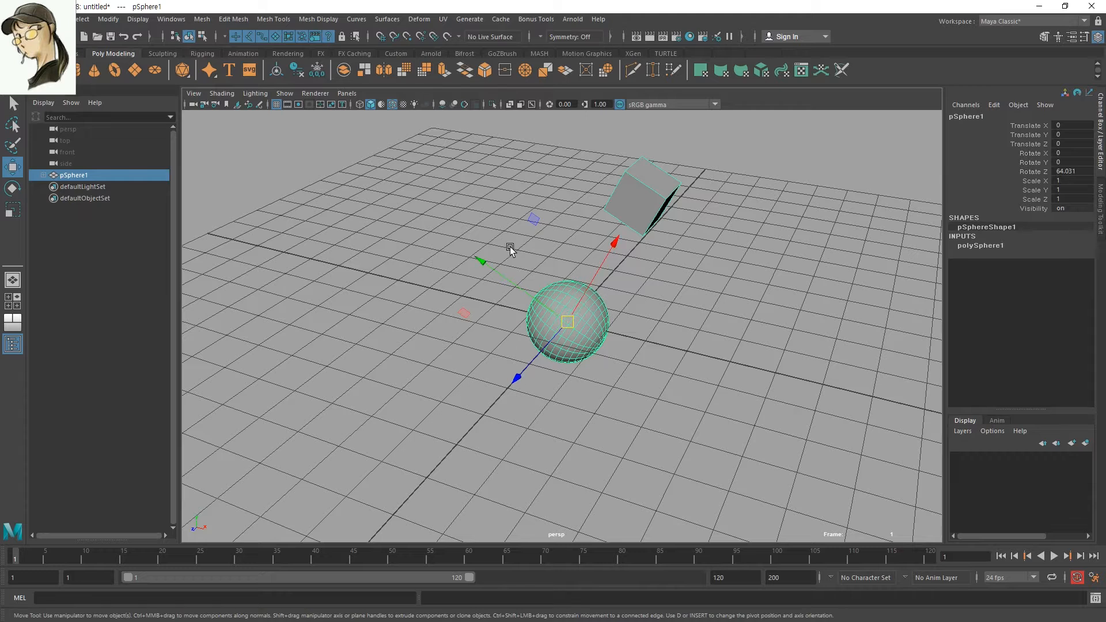
click(621, 225)
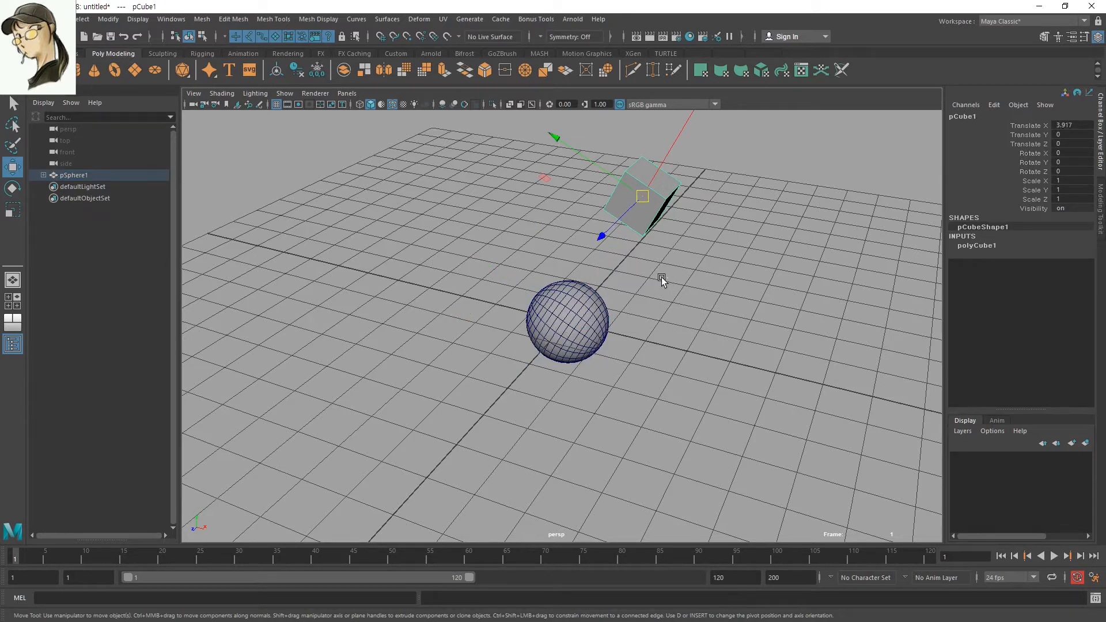
click(593, 346)
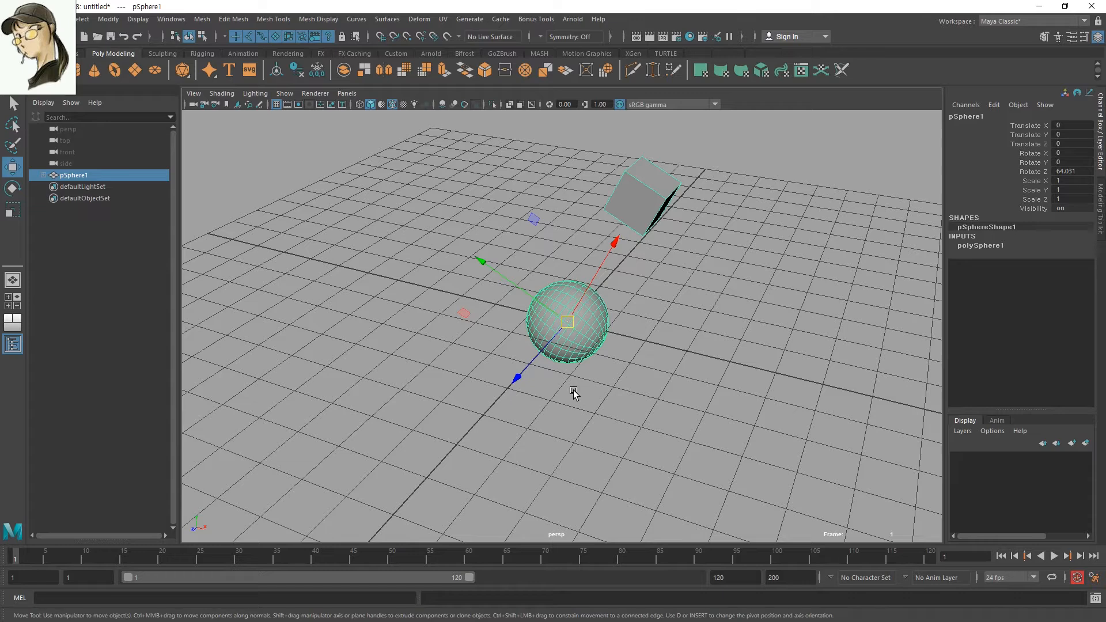
- Move the sphere with its child cube off the grid, to about X -11.69, Y 5.53 and Z -2.60
click(724, 443)
alt+drag(671, 354, 723, 325)
drag(704, 164, 664, 240)
drag(662, 276, 448, 354)
alt+drag(644, 420, 631, 357)
drag(569, 321, 473, 243)
scroll(447, 306, down, 5)
drag(472, 321, 321, 217)
alt+middle_drag(321, 217, 444, 304)
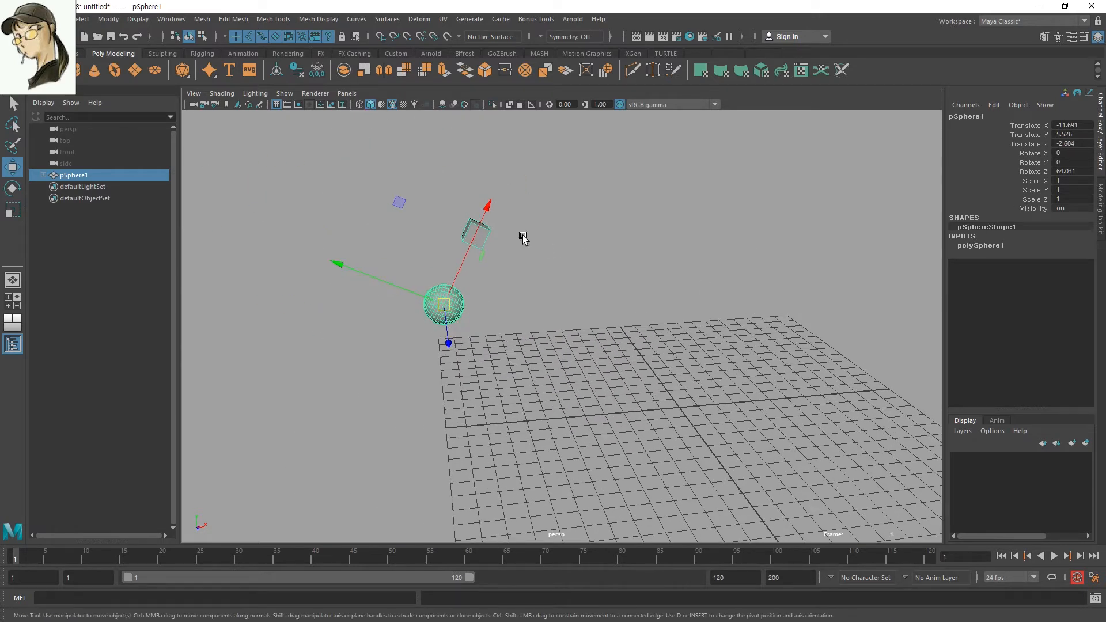
- Select the child cube and examine its translate and rotate channels, matching Translate X to the corresponding Move tool axis
key(q)
key(Down)
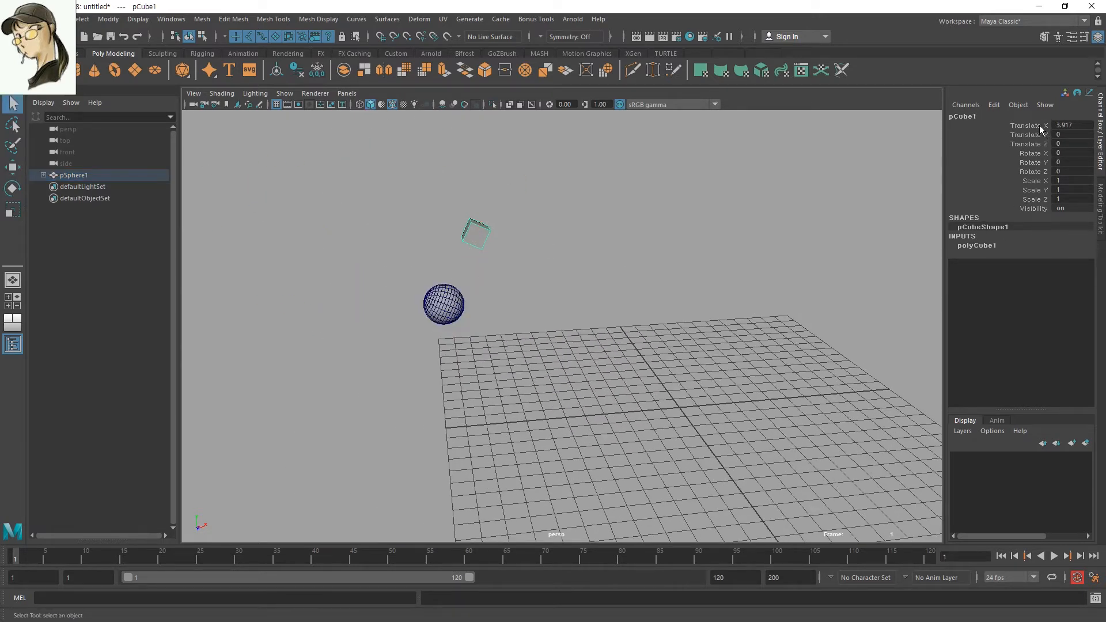
drag(1041, 126, 1037, 173)
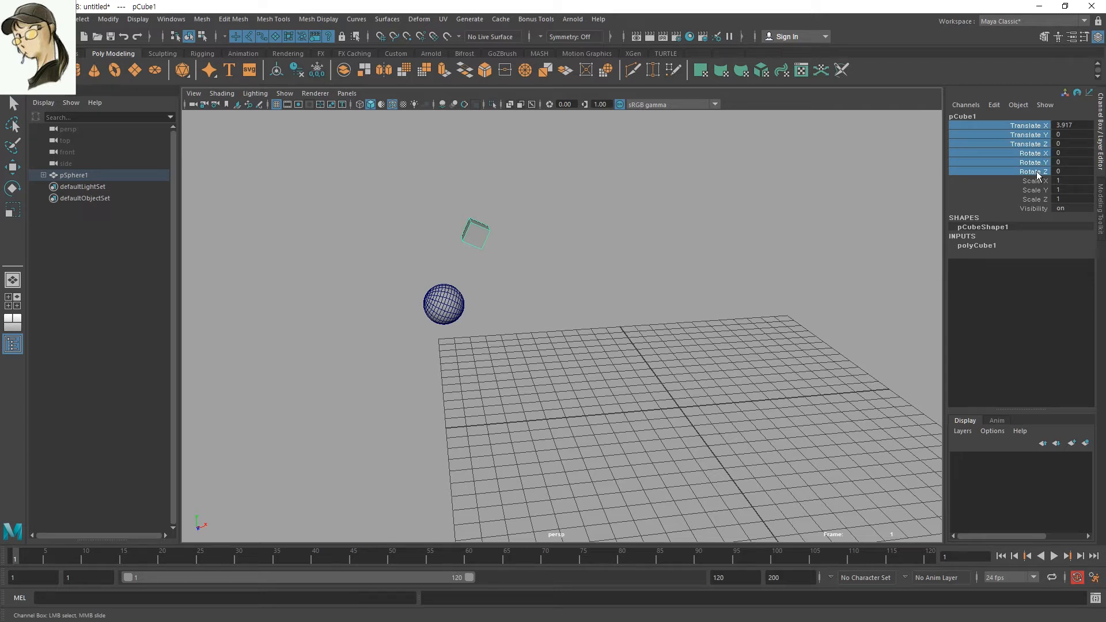
click(1029, 127)
key(w)
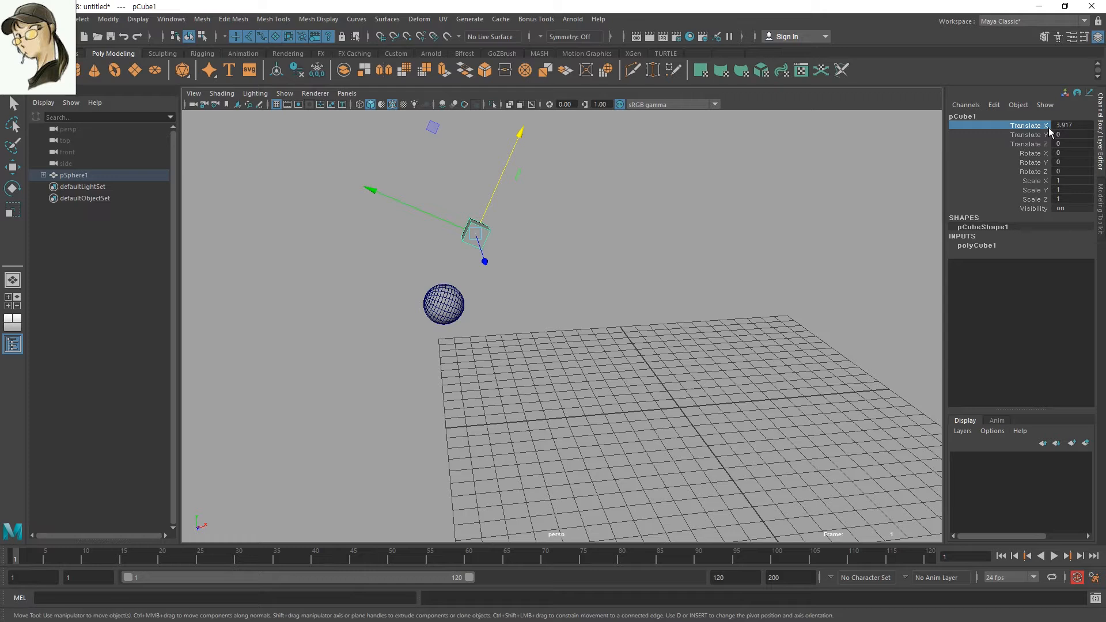
double_click(1082, 125)
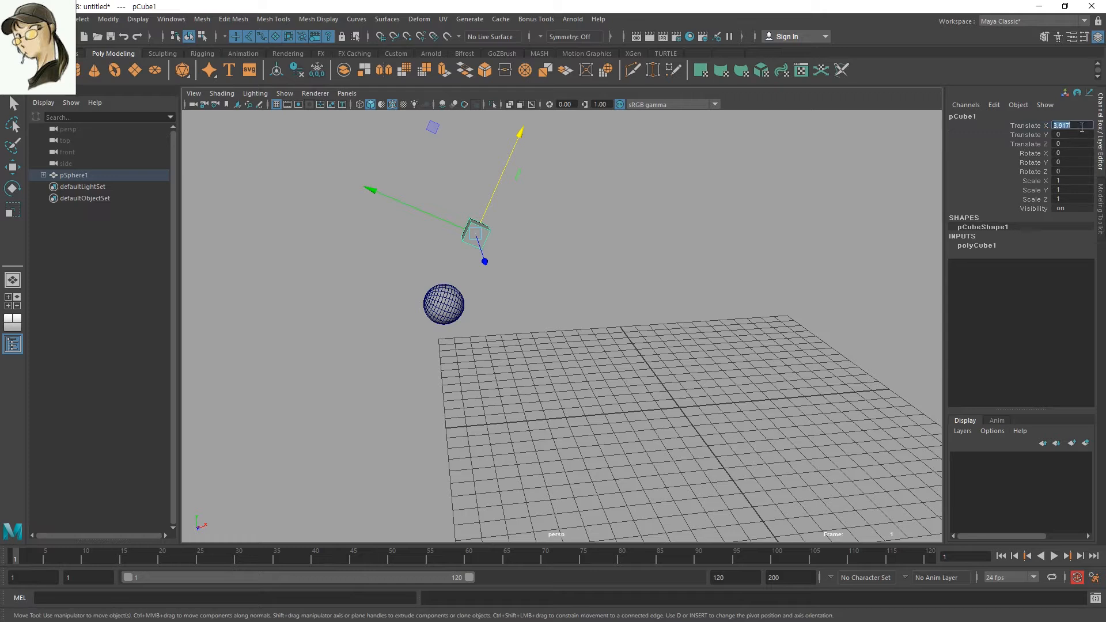
click(592, 344)
- Set the Move tool's axis orientation to Parent on the sphere and compare the axes of the sphere and its child cube
key(q)
click(446, 304)
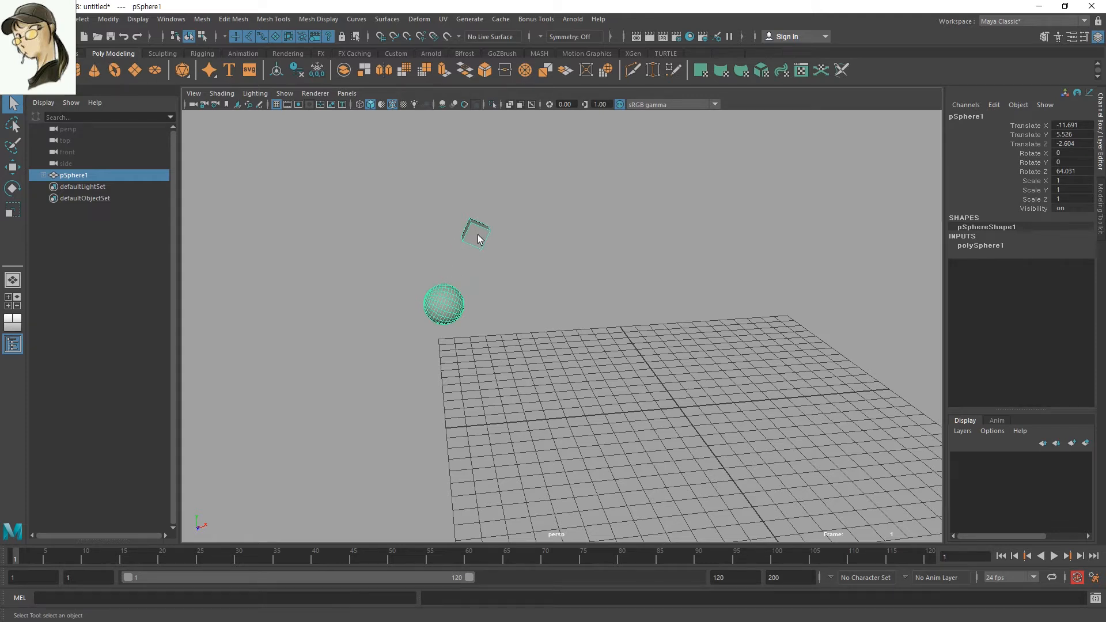
key(w)
drag(477, 234, 366, 253)
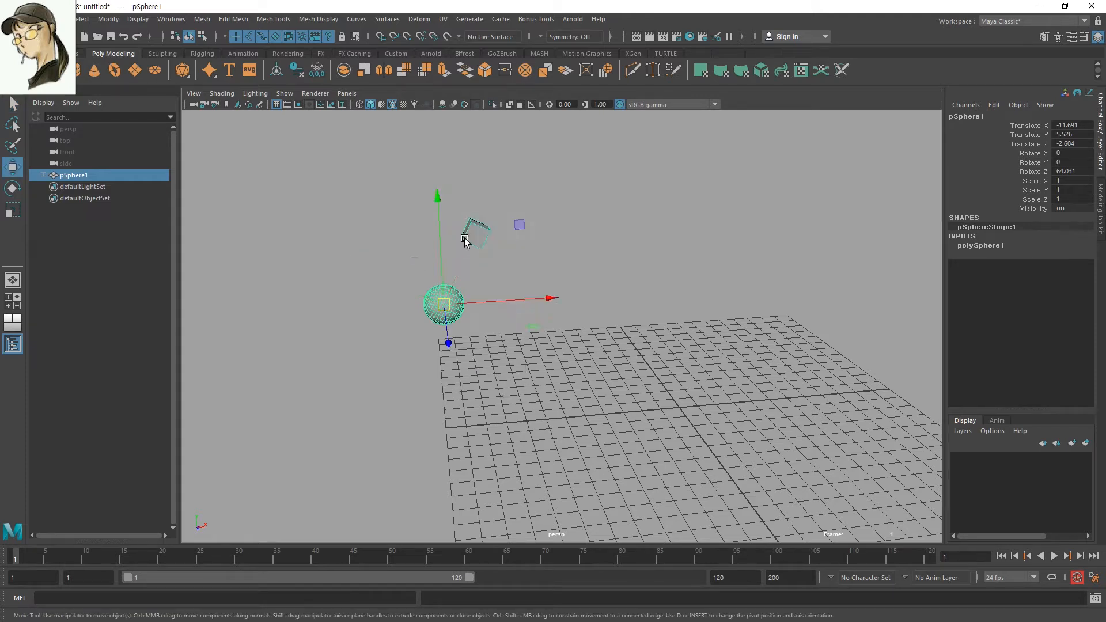
click(468, 237)
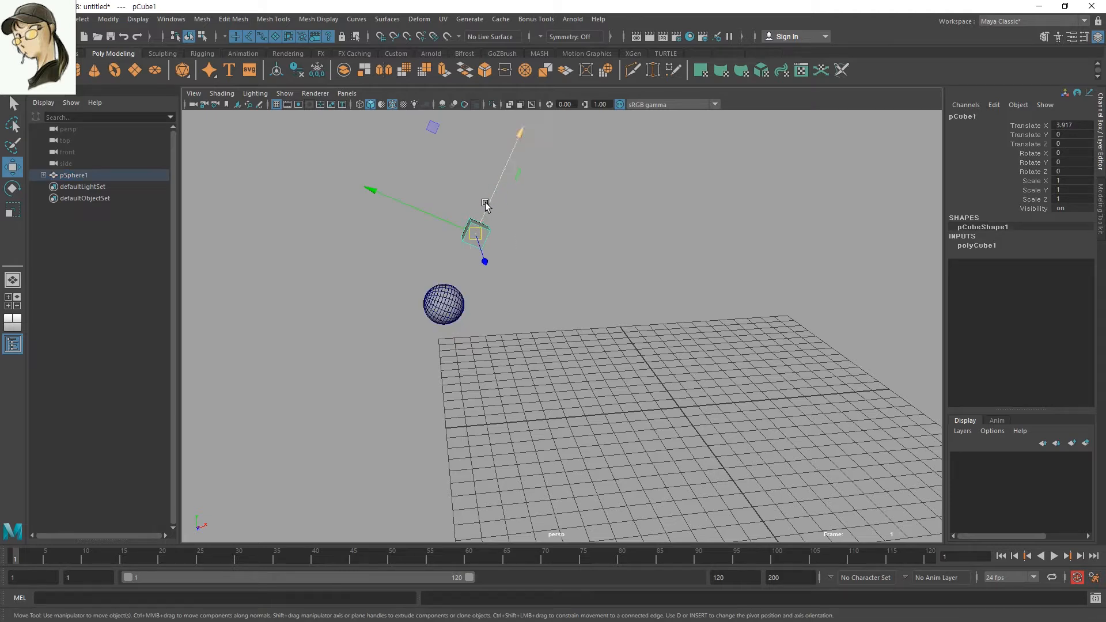
alt+drag(541, 302, 546, 301)
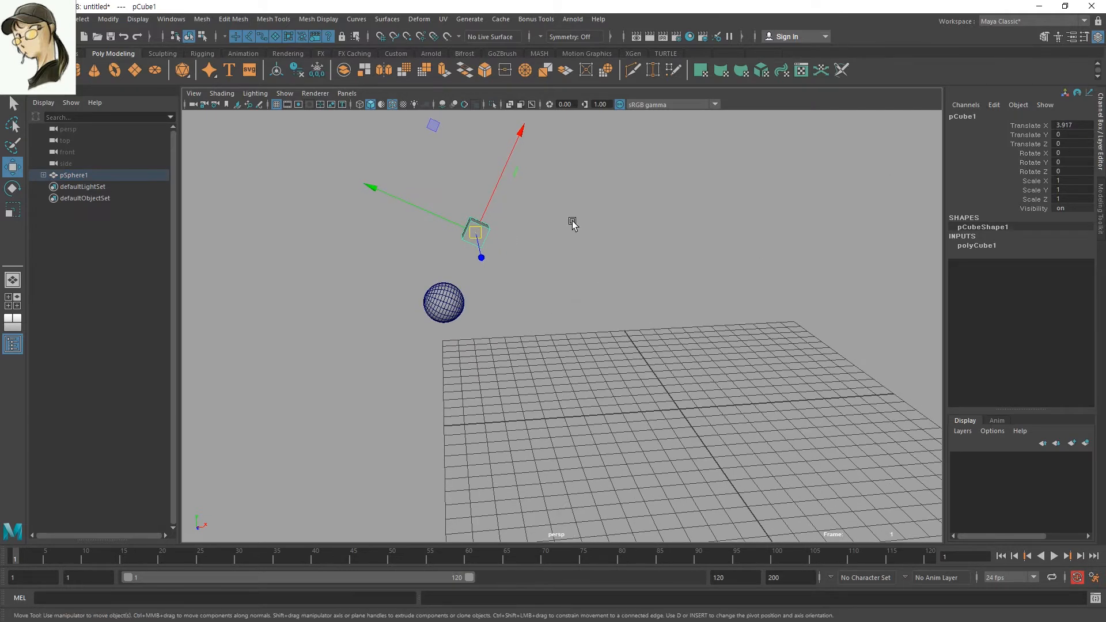
- Unparent the cube from the sphere and examine the cube's translate and rotate channels
click(44, 175)
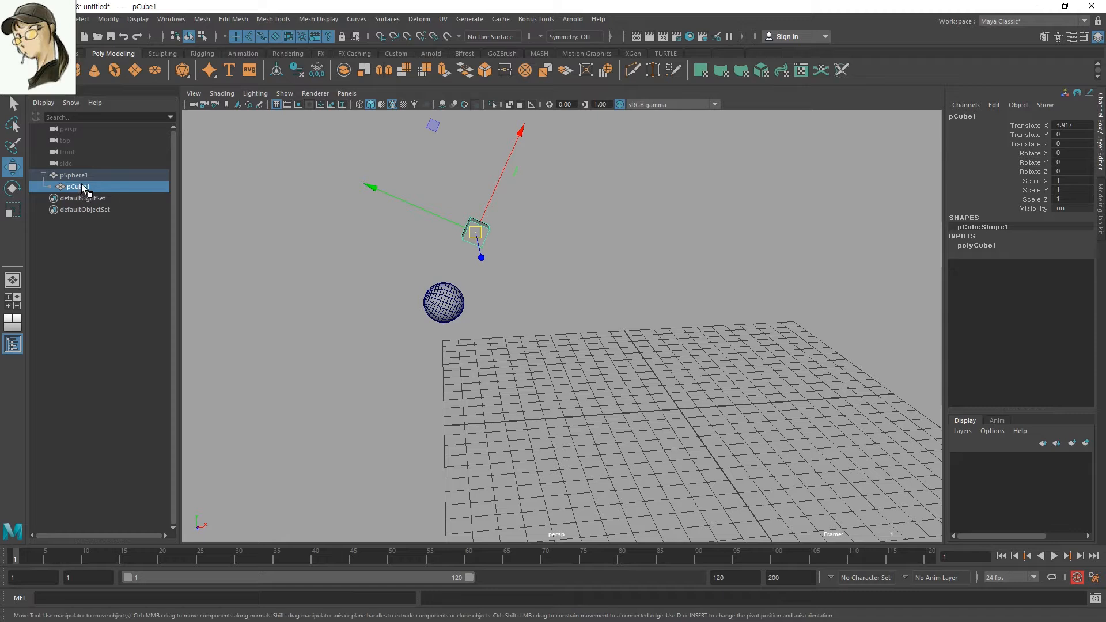
middle_drag(79, 188, 117, 262)
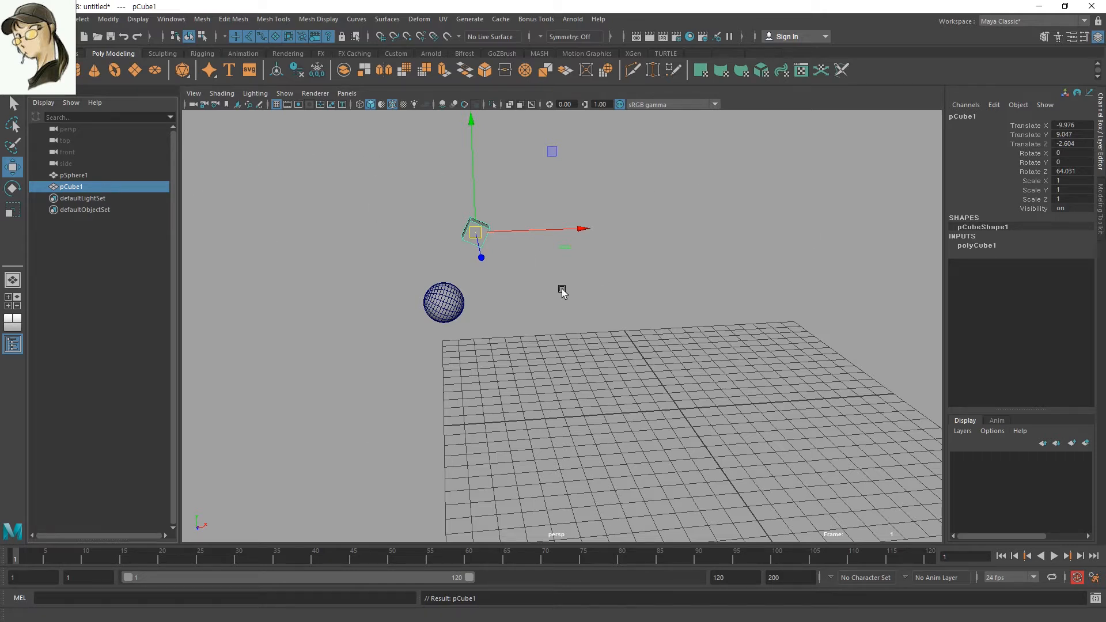
drag(562, 176, 401, 254)
click(1042, 126)
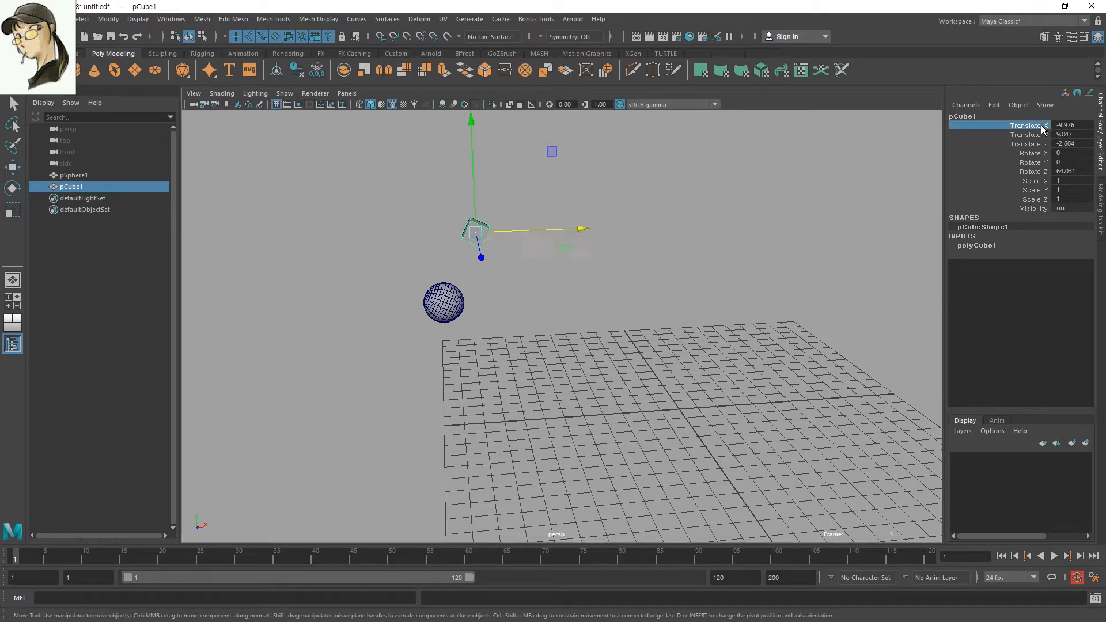
drag(1042, 129, 1041, 174)
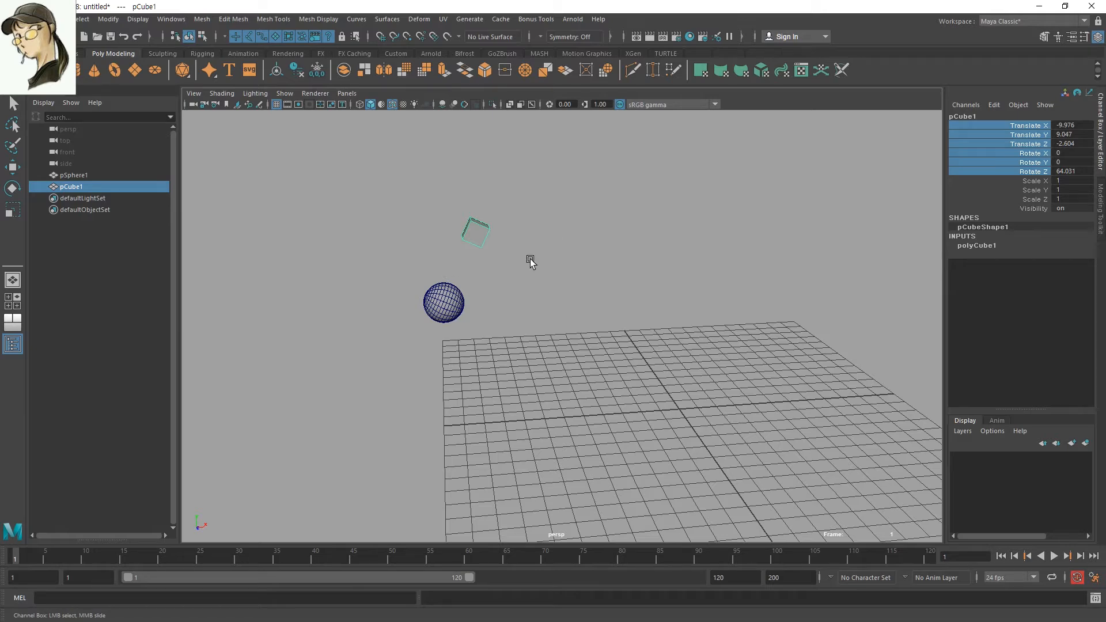
alt+drag(578, 324, 655, 427)
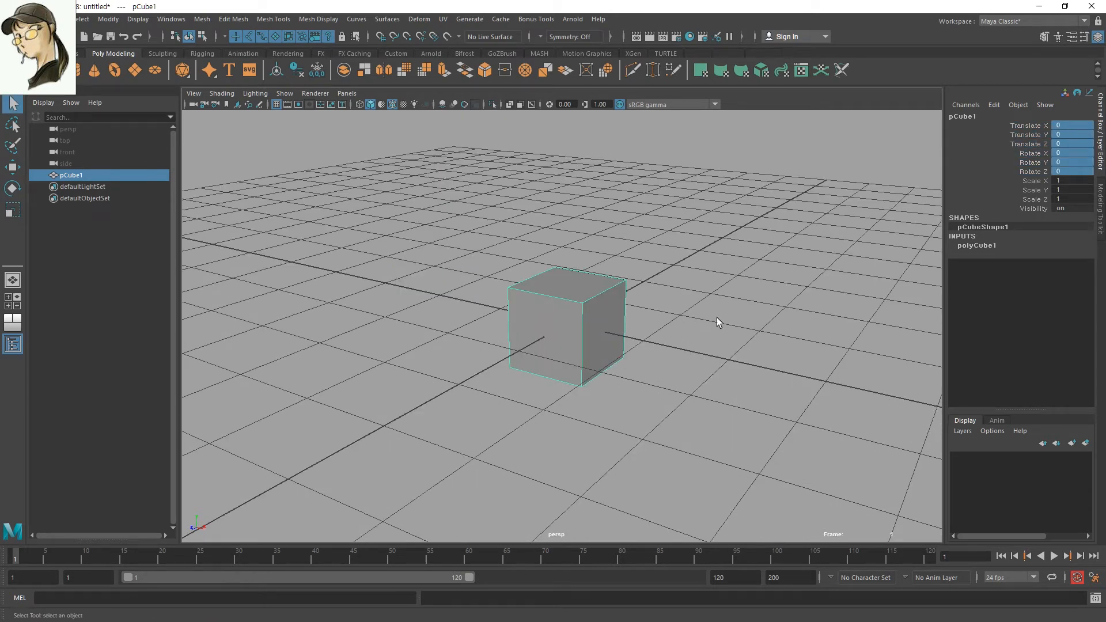
- Reselect the cube at the origin, activate the Rotate tool and keep its axis orientation on Object
click(725, 363)
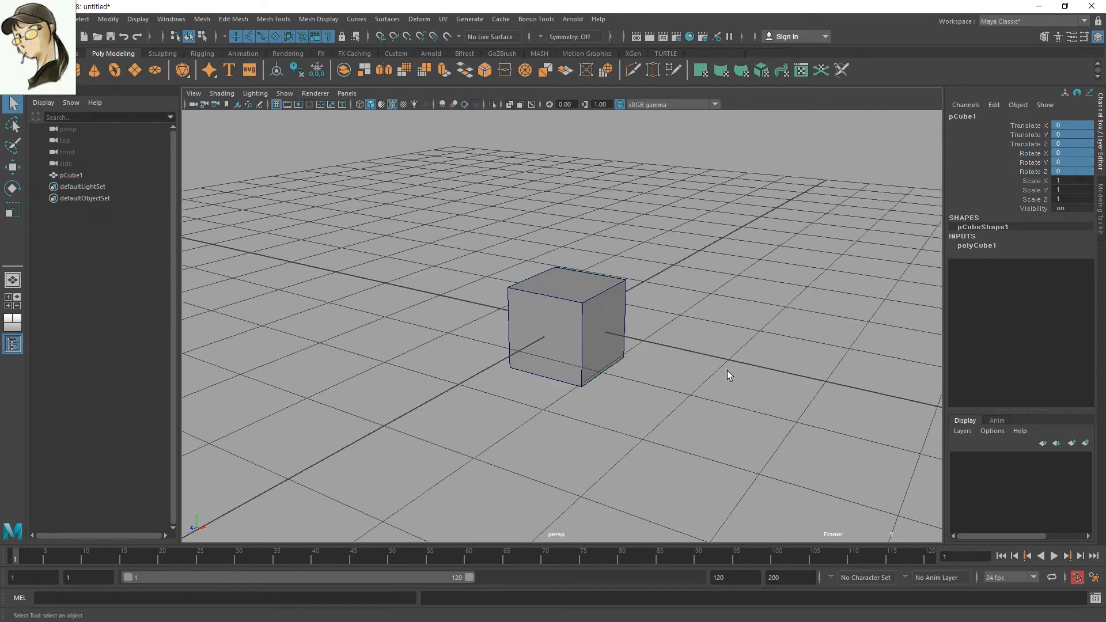
click(623, 338)
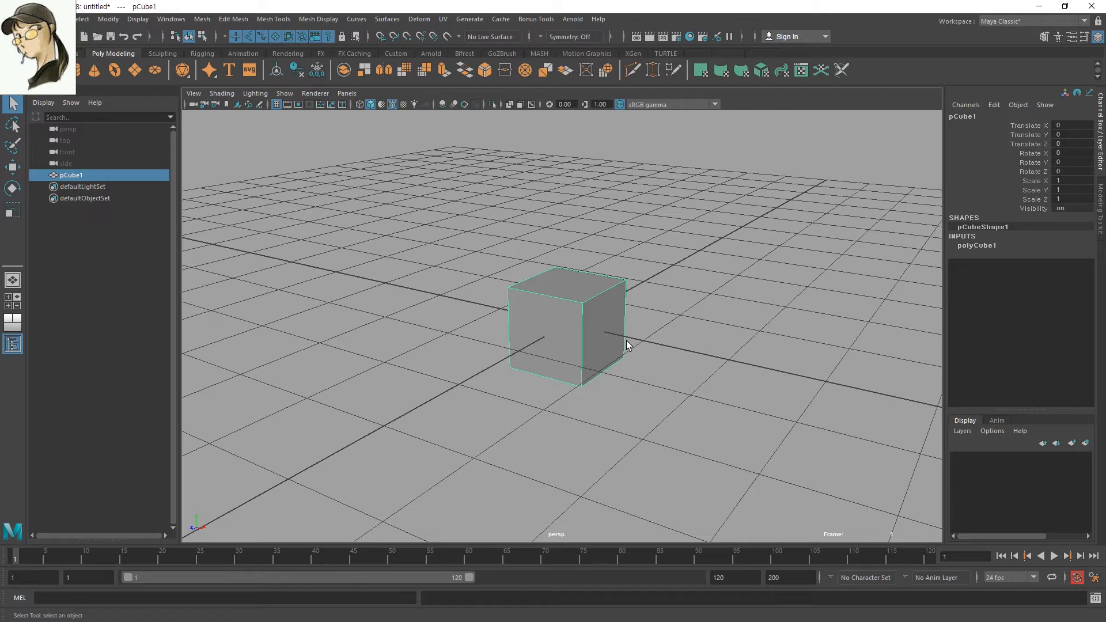
key(e)
click(621, 289)
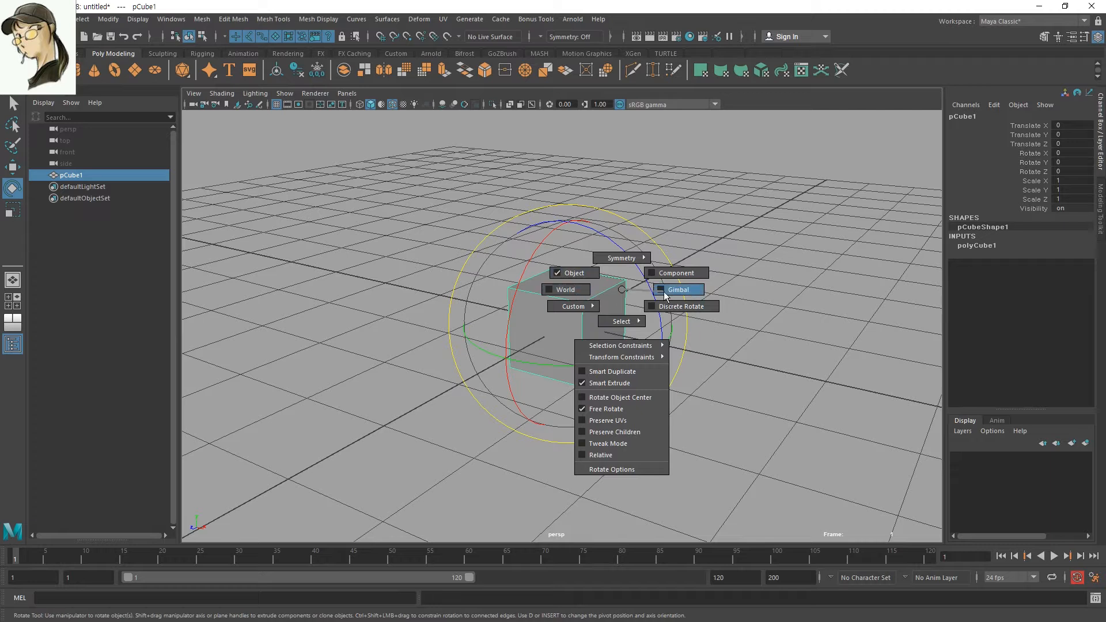
click(552, 272)
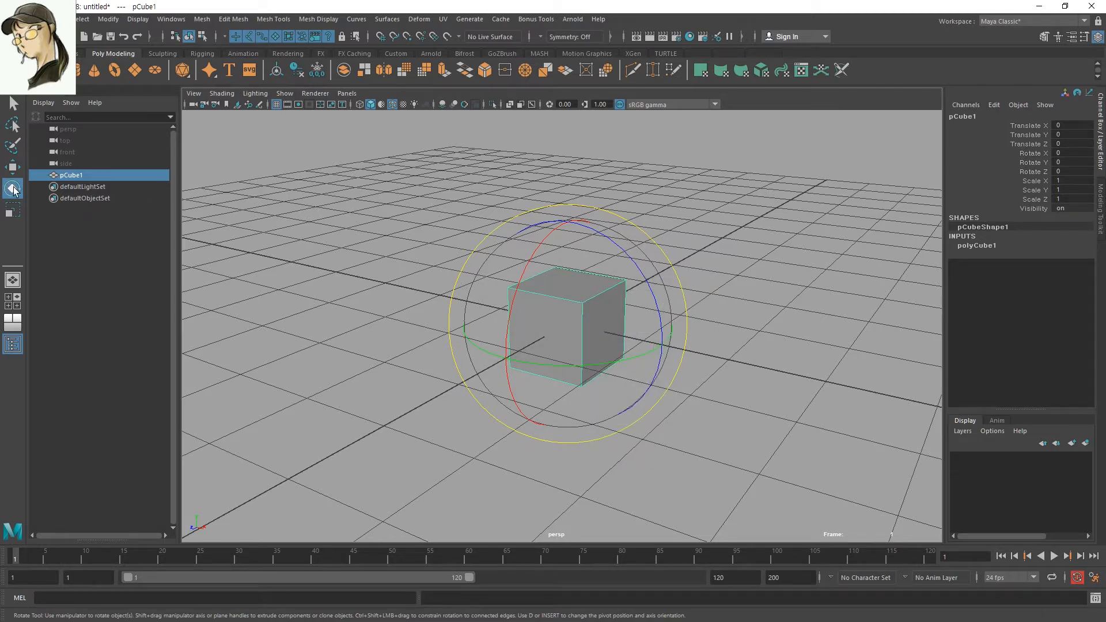
- Examine the axis orientation choices in the Rotate tool's settings and close the settings without changing them
double_click(13, 189)
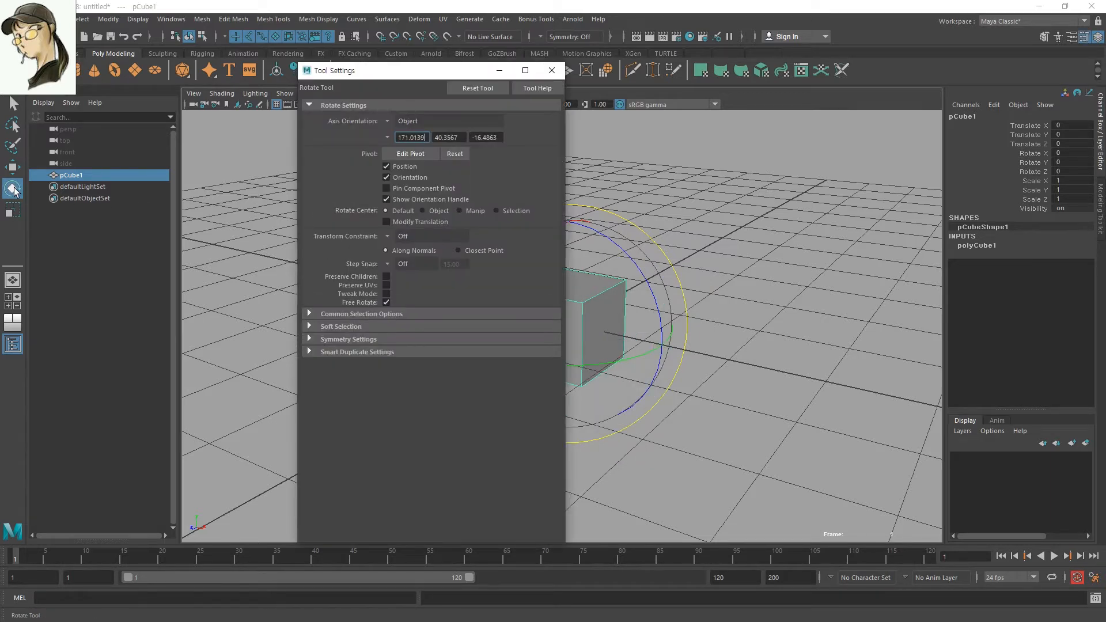
click(391, 120)
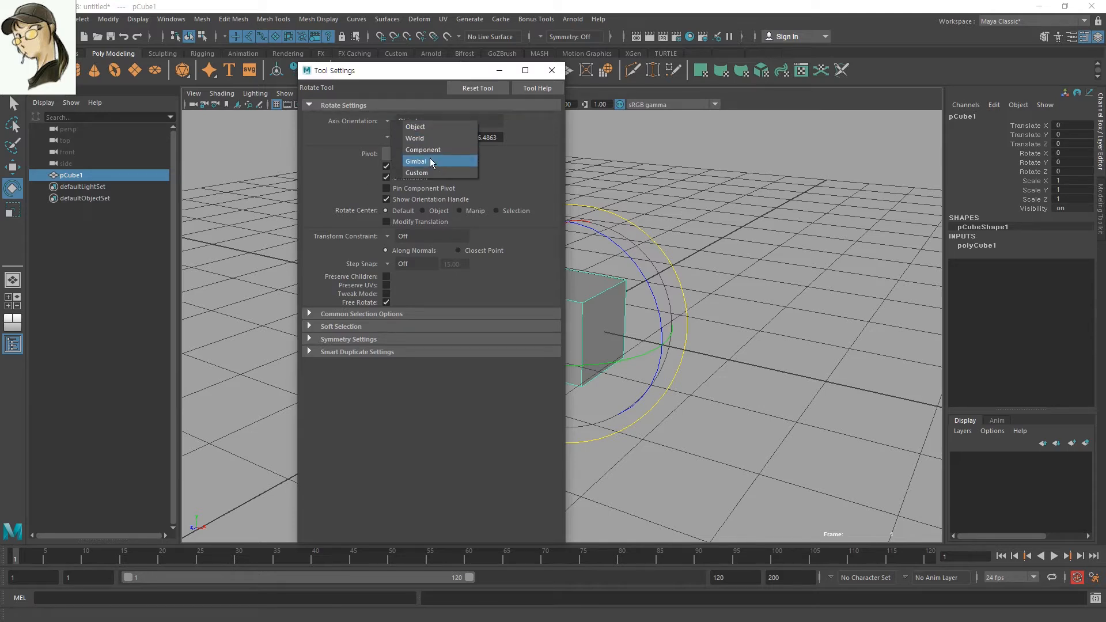
click(748, 203)
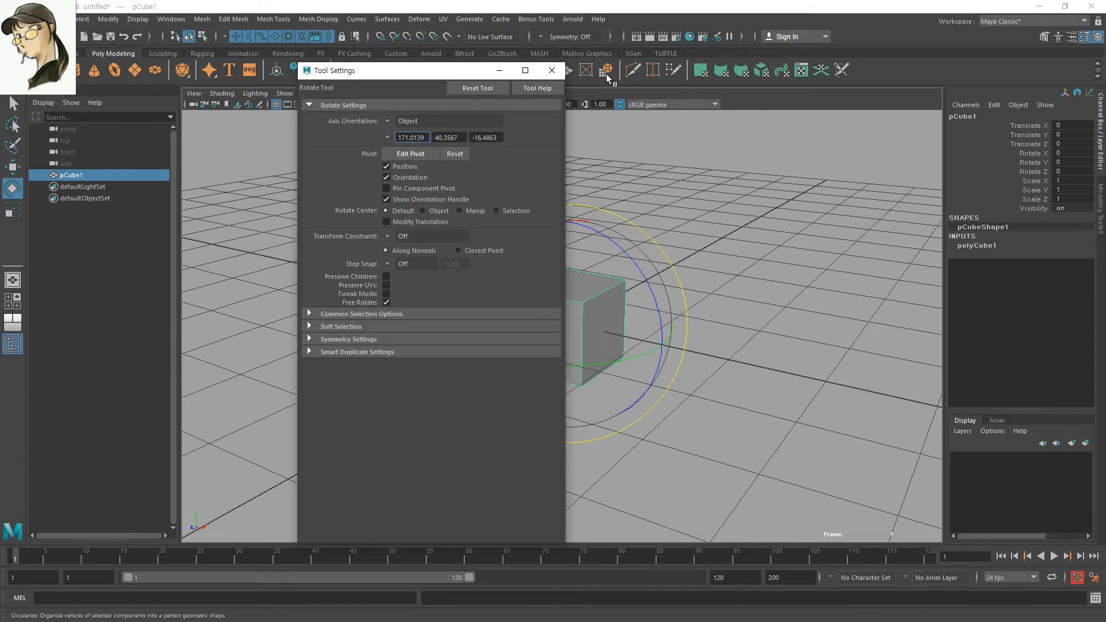
click(552, 71)
- Try rotating the cube freely with the Rotate tool's Object axis orientation and undo the rotations
key(e)
drag(558, 309, 467, 279)
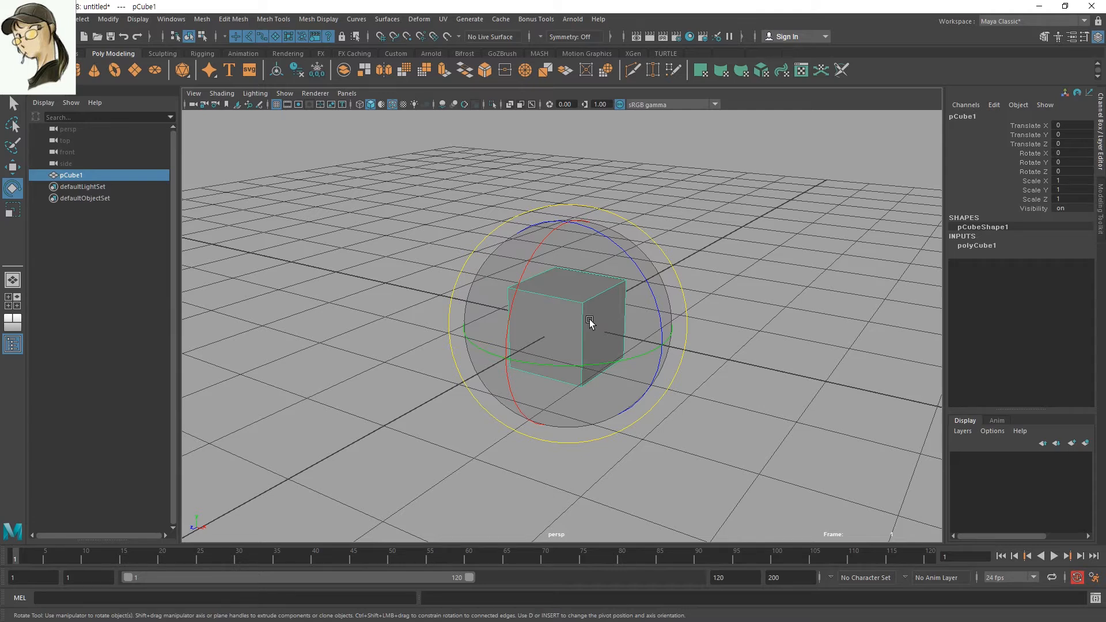
drag(588, 313, 628, 344)
key(ctrl+z)
key(ctrl+z)
key(ctrl+z)
key(ctrl+z)
key(ctrl+z)
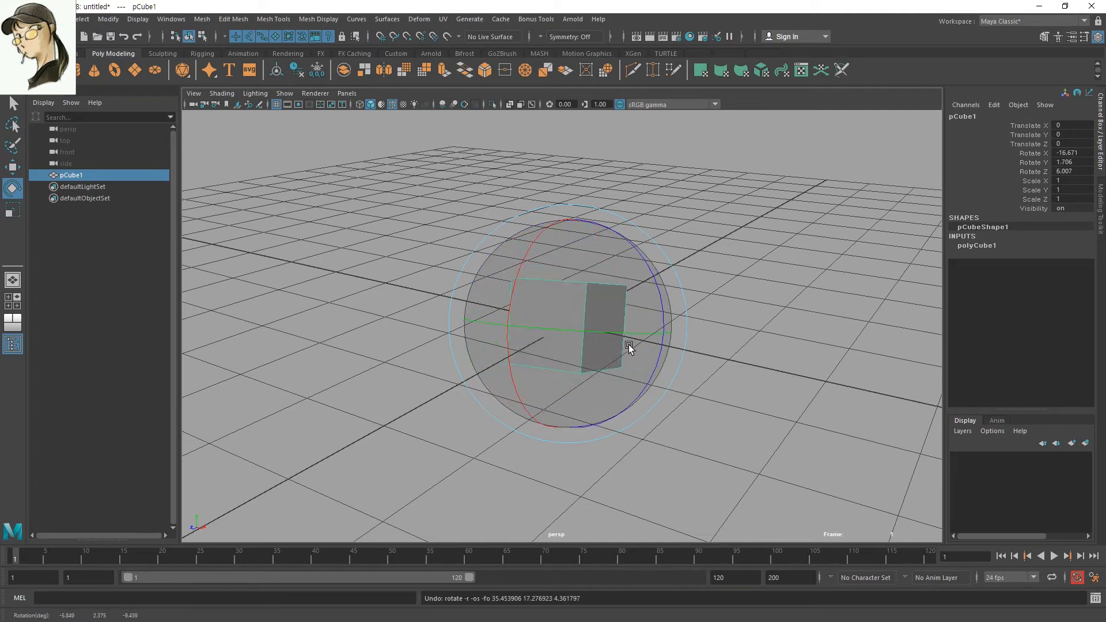
key(ctrl+z)
key(ctrl+z)
key(ctrl+z)
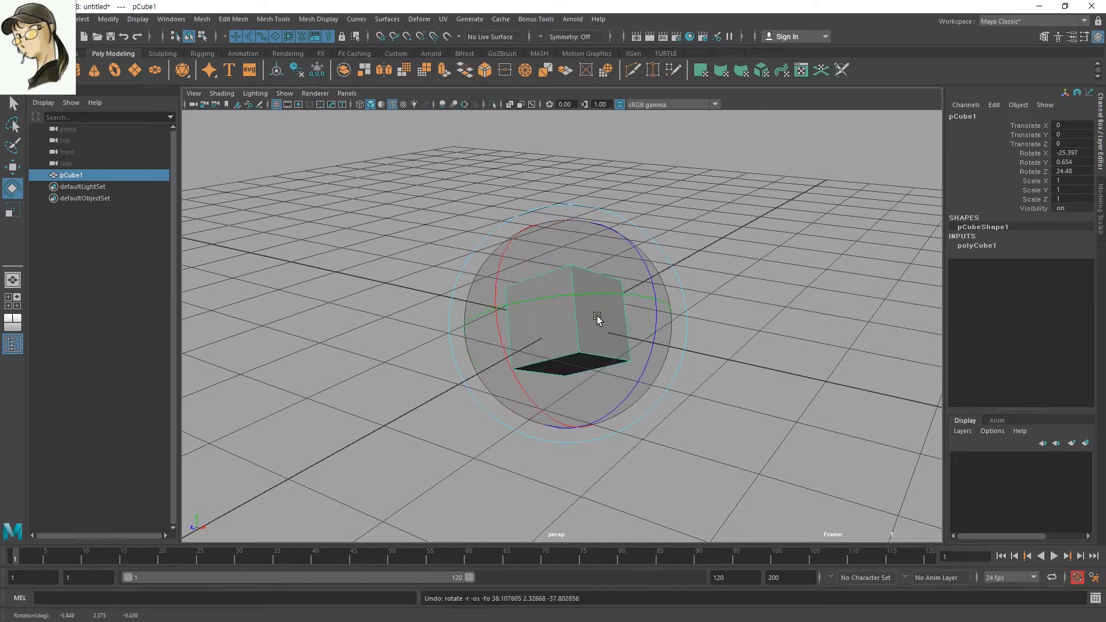
- Set the Rotate tool's axis orientation to World and rotate the cube freely to about X -6.1, Y -6.0 and Z -6.2
key(e)
drag(594, 318, 538, 317)
drag(596, 340, 563, 363)
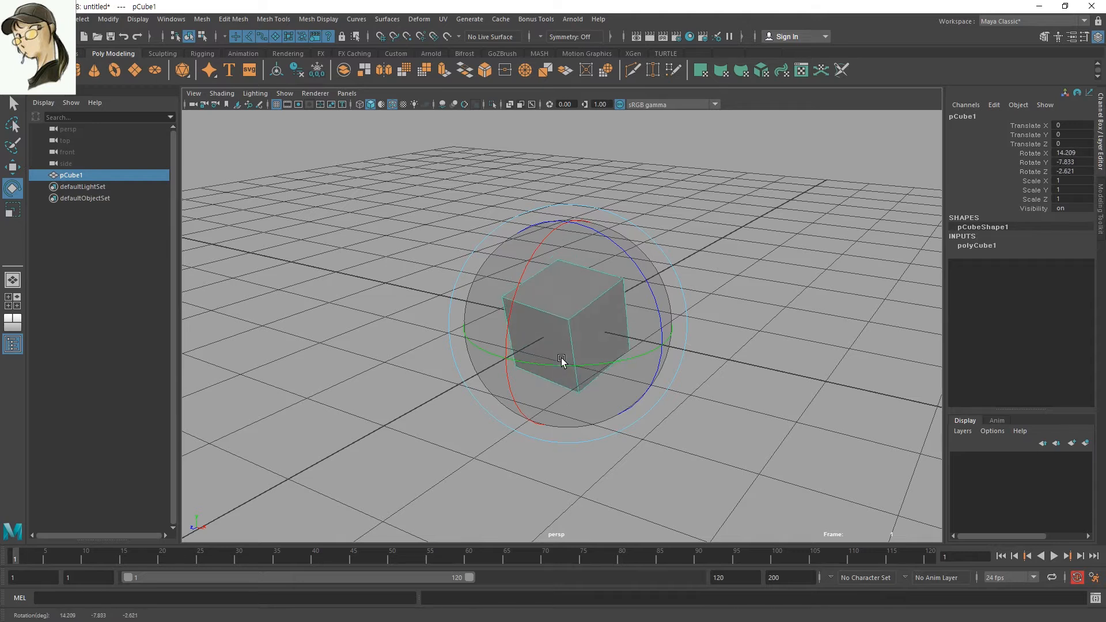
drag(484, 314, 603, 329)
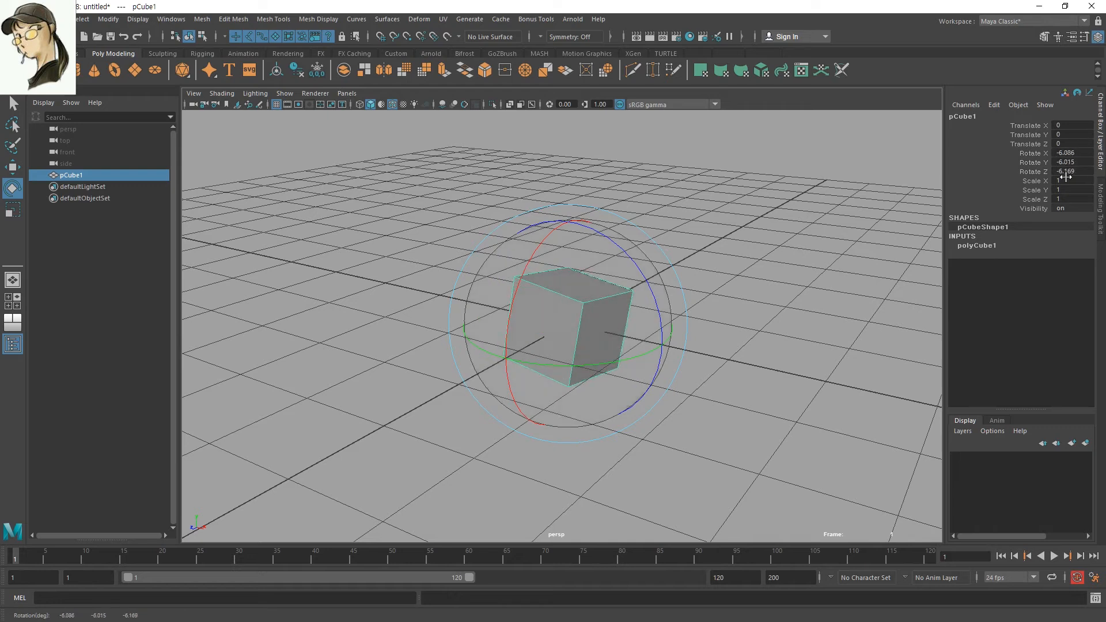
- Set the cube's Rotate X, Y and Z values to 0
drag(1069, 171, 1069, 151)
text(0)
key(Return)
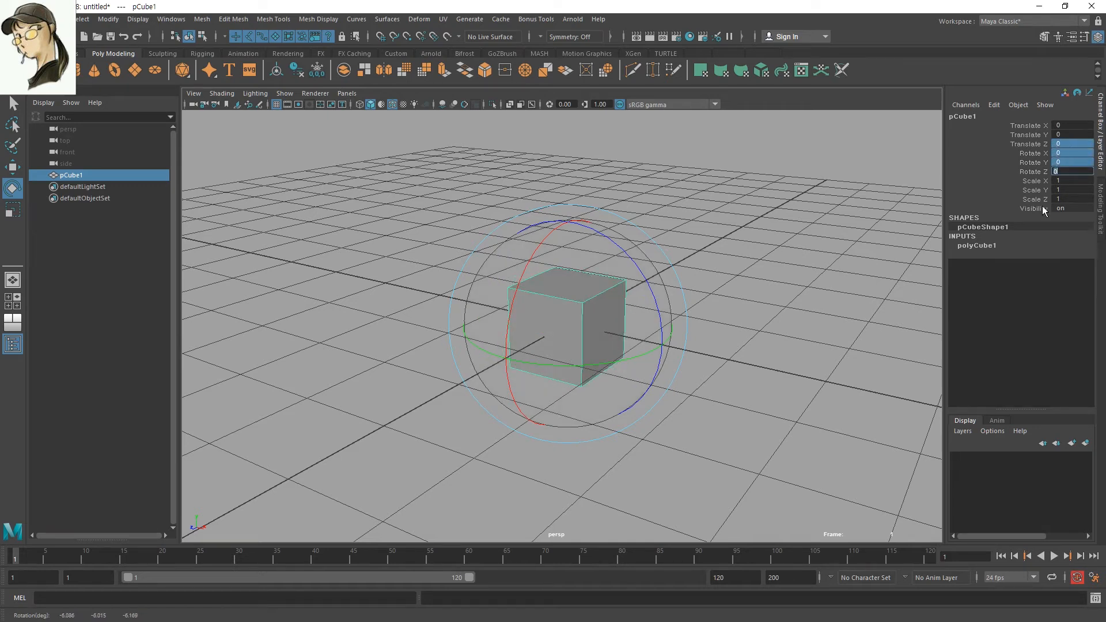
- Reselect the cube and, with the Rotate tool's Gimbal axis orientation, rotate it to about Z 65.6 and Y 65.9
click(789, 331)
click(609, 306)
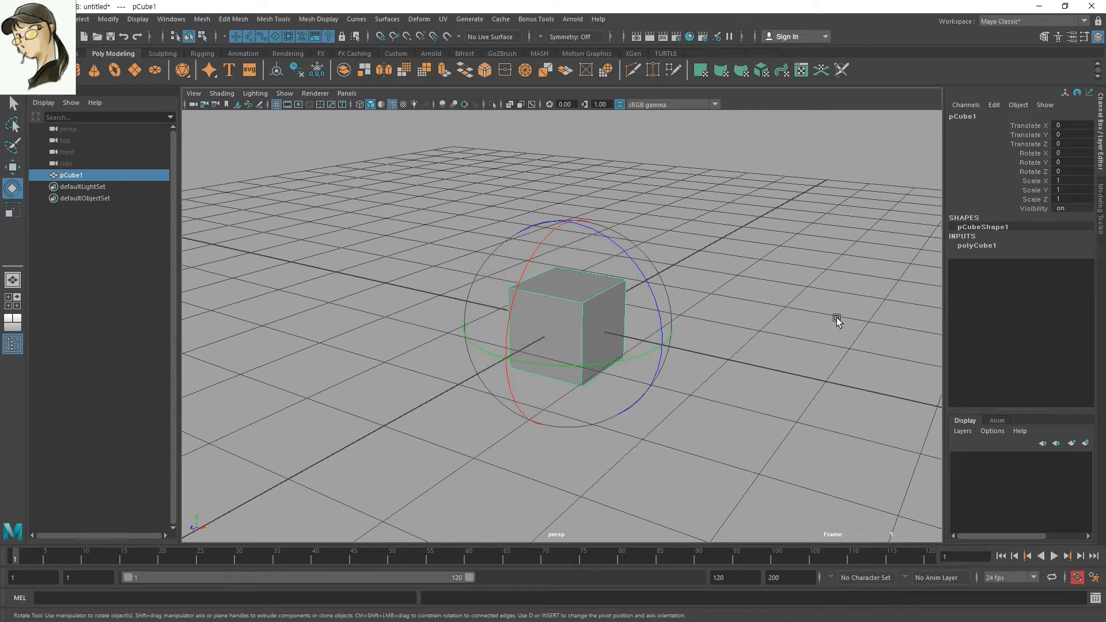
drag(659, 316, 602, 215)
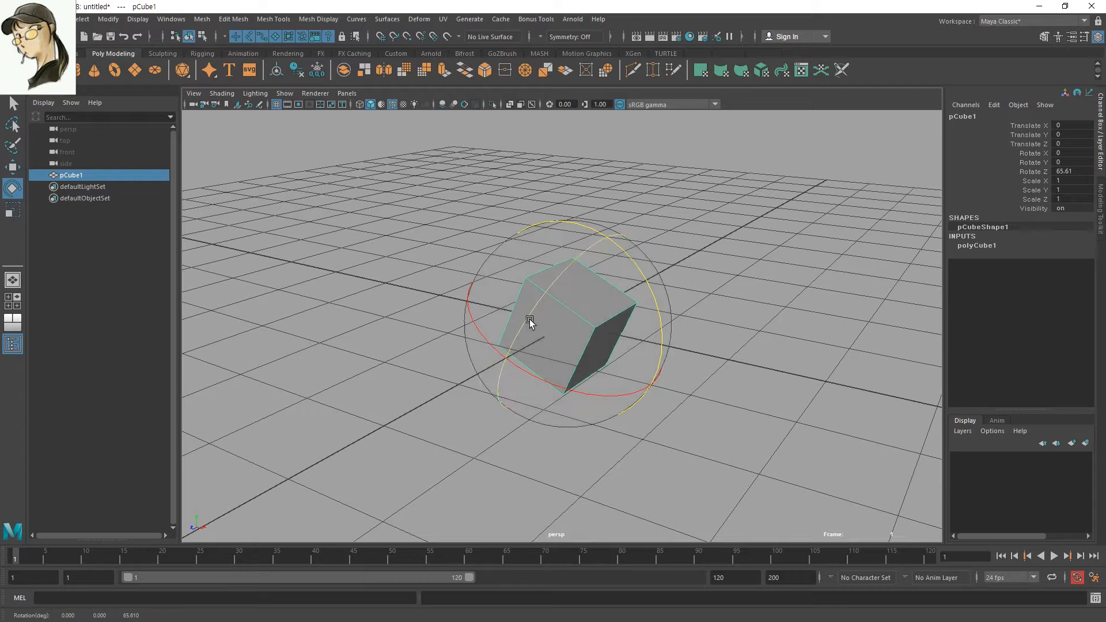
drag(523, 321, 612, 248)
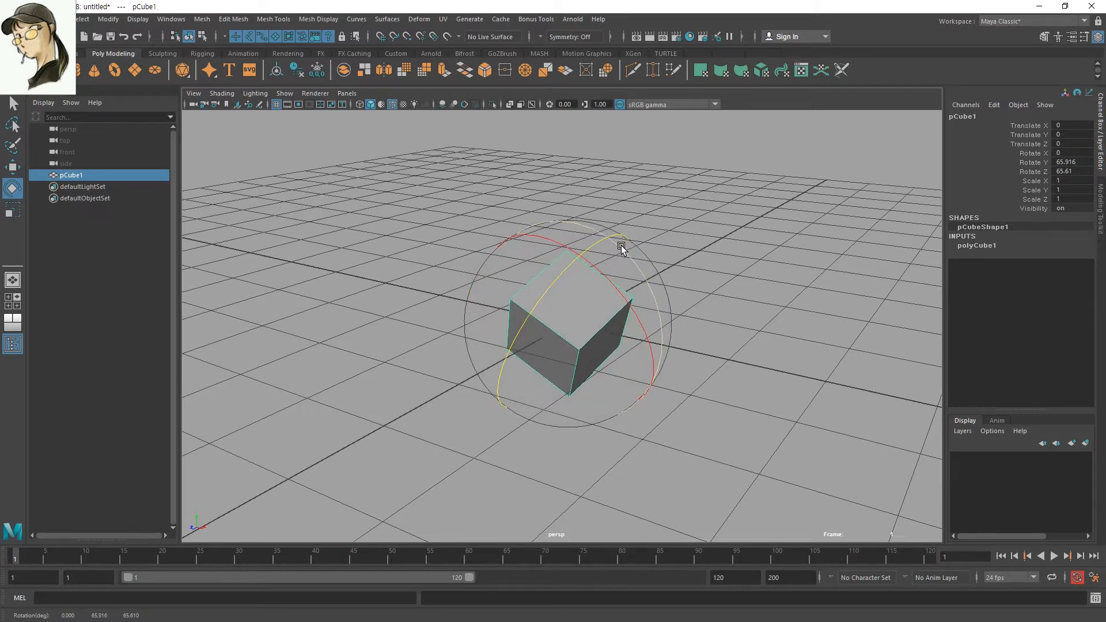
drag(595, 240, 622, 245)
- Undo the cube's gimbal rotations and selection, and return to the Select tool
key(ctrl+z)
key(ctrl+z)
key(ctrl+z)
key(ctrl+z)
key(ctrl+z)
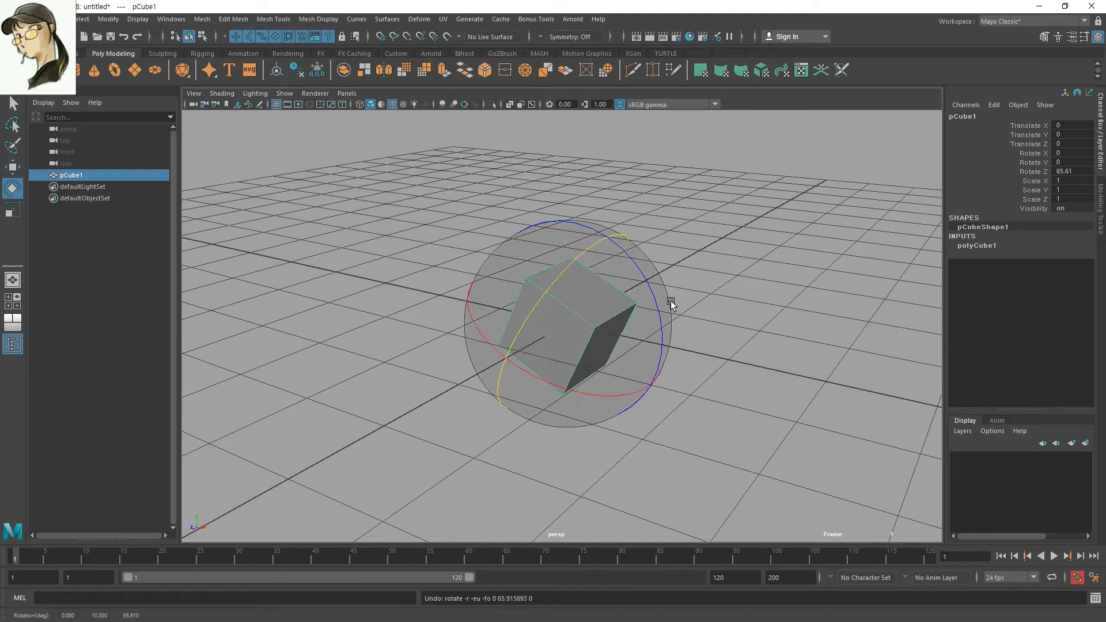
key(q)
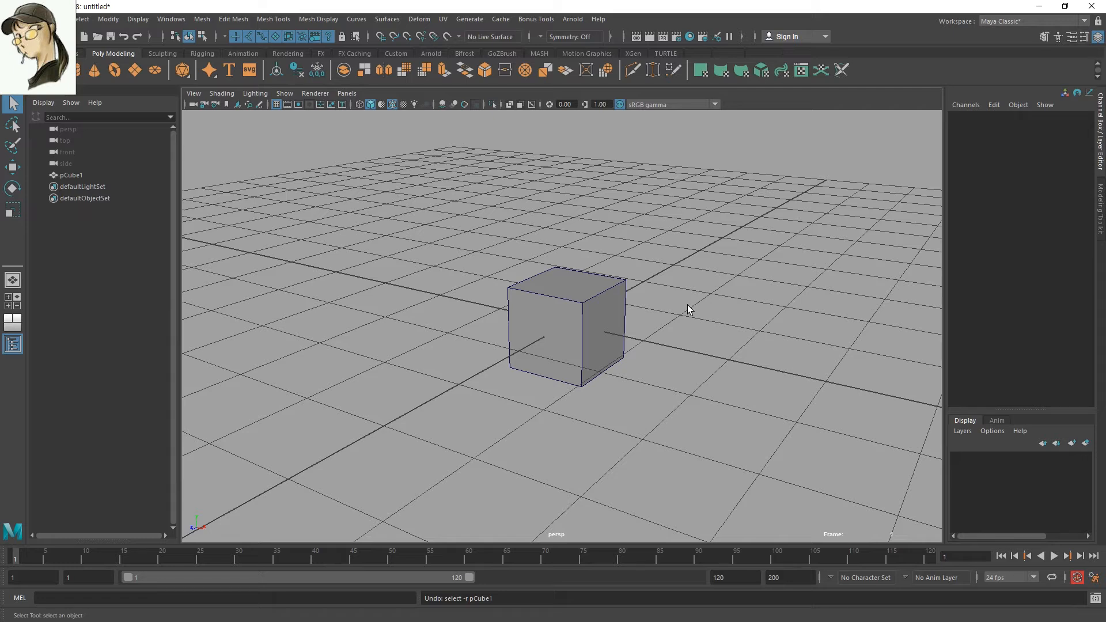
- Select the cube, check its Move and Rotate manipulators, and switch from the single perspective view to the multi-view layout
alt+right_drag(694, 244, 689, 335)
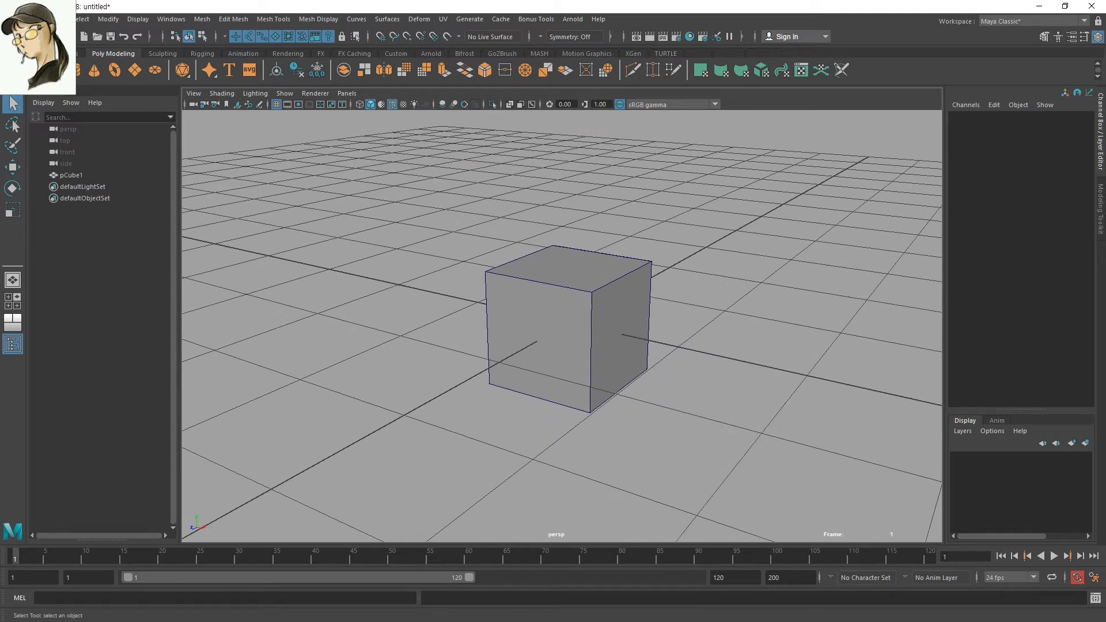
alt+drag(686, 340, 654, 348)
key(w)
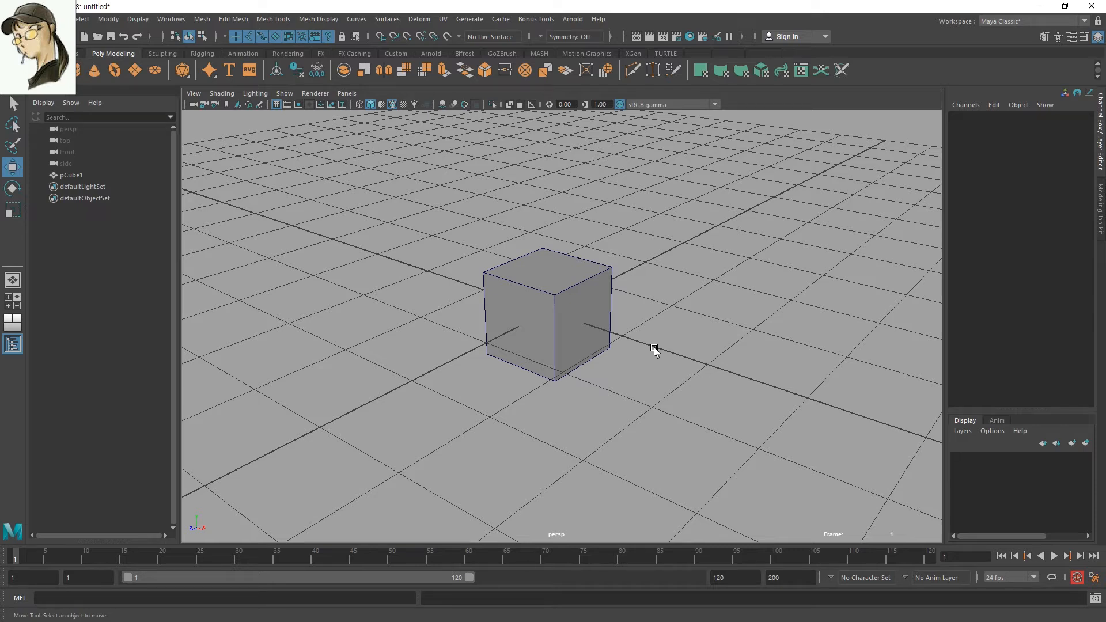
click(562, 320)
mouse_move(539, 303)
mouse_down()
mouse_move(502, 295)
mouse_move(464, 312)
mouse_move(489, 322)
mouse_move(444, 325)
mouse_move(549, 295)
mouse_move(517, 279)
mouse_move(533, 295)
mouse_move(568, 293)
mouse_move(542, 296)
mouse_move(551, 294)
mouse_up()
key(e)
key(q)
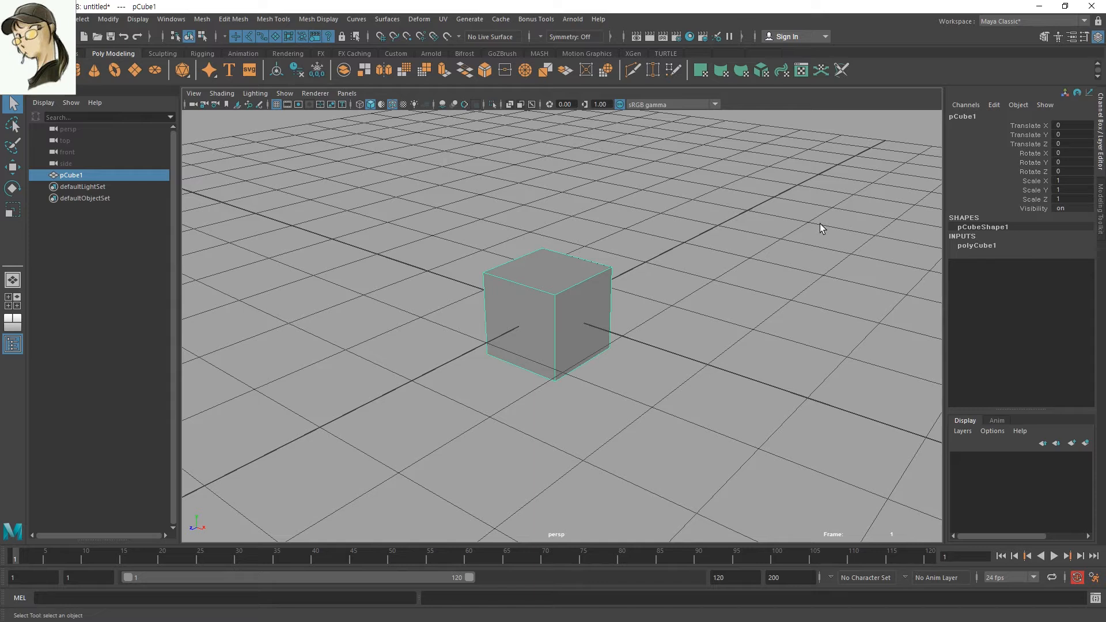
key(space)
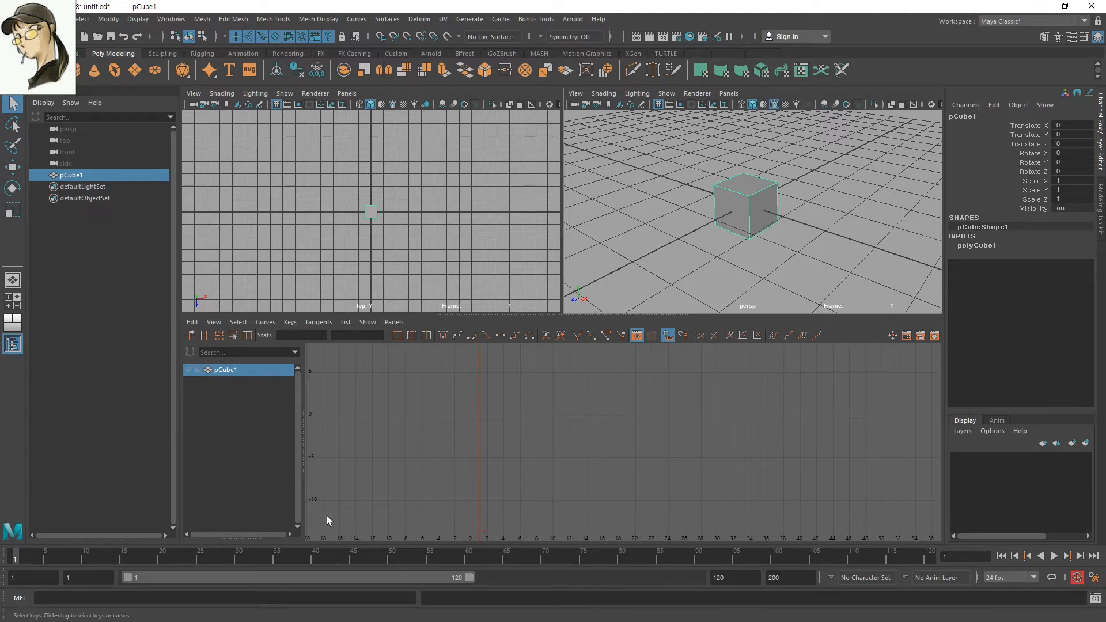
- Rotate the cube freely with the Rotate tool to about X -29.3, Y 8.1 and Z 26.7
scroll(797, 214, up, 5)
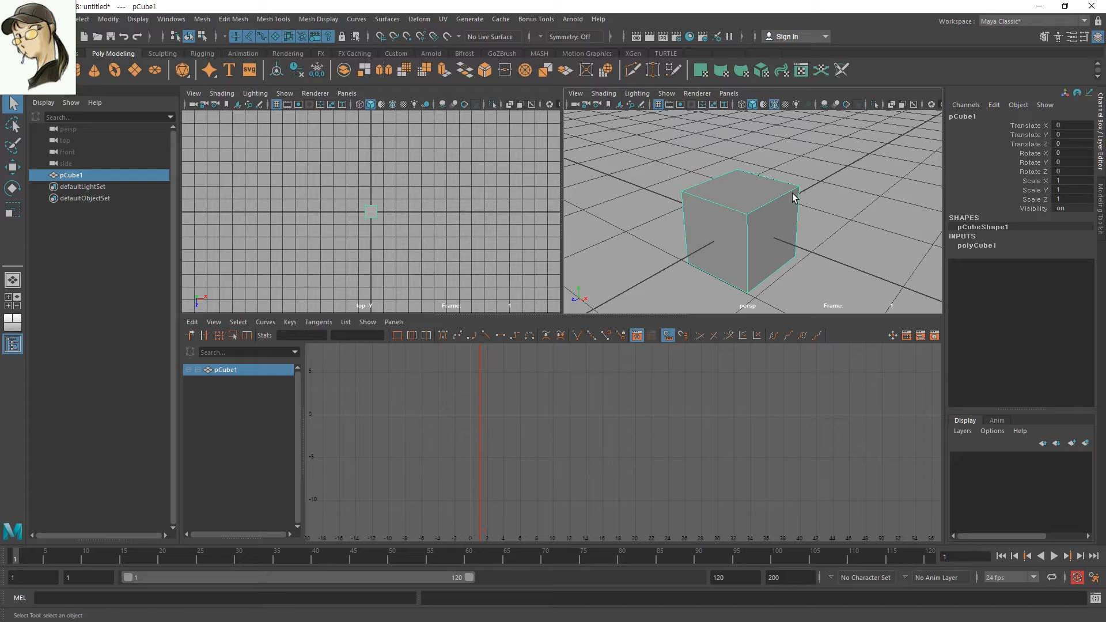
scroll(792, 219, down, 2)
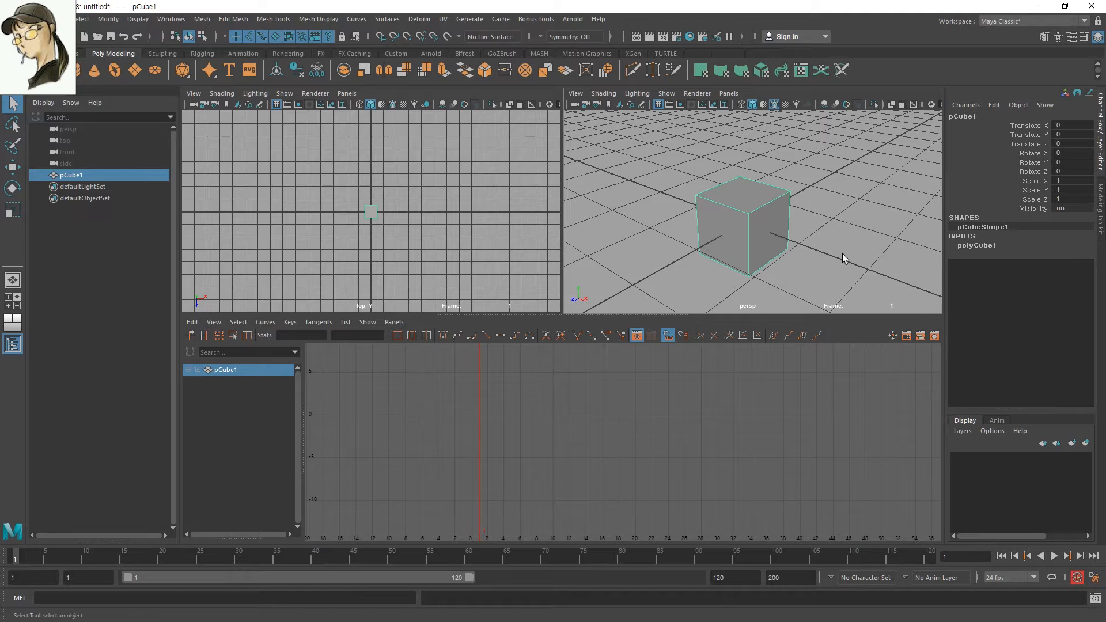
alt+drag(844, 254, 859, 264)
alt+right_drag(843, 254, 832, 281)
alt+middle_drag(832, 281, 811, 275)
key(e)
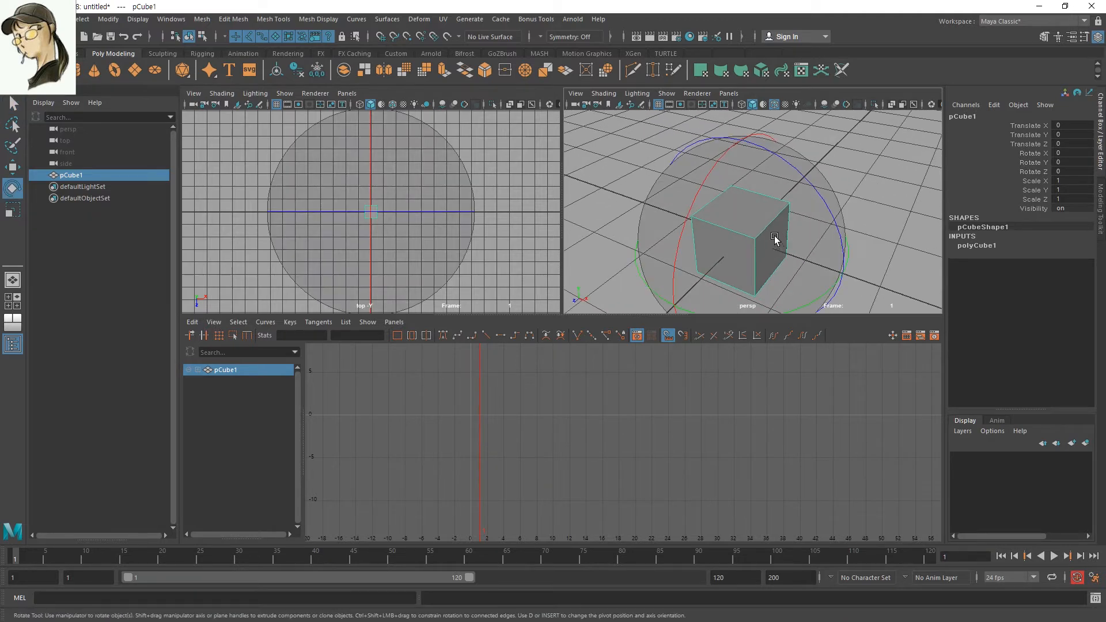
drag(839, 225, 818, 186)
key(e)
drag(763, 208, 731, 200)
drag(720, 246, 748, 220)
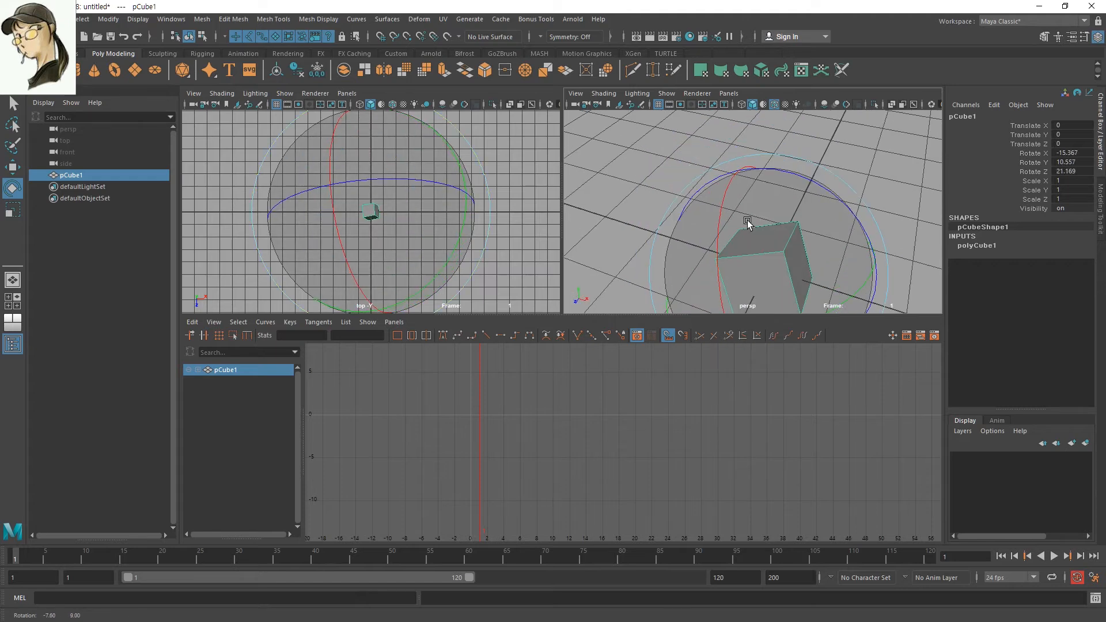
alt+right_drag(398, 275, 418, 264)
drag(419, 264, 390, 246)
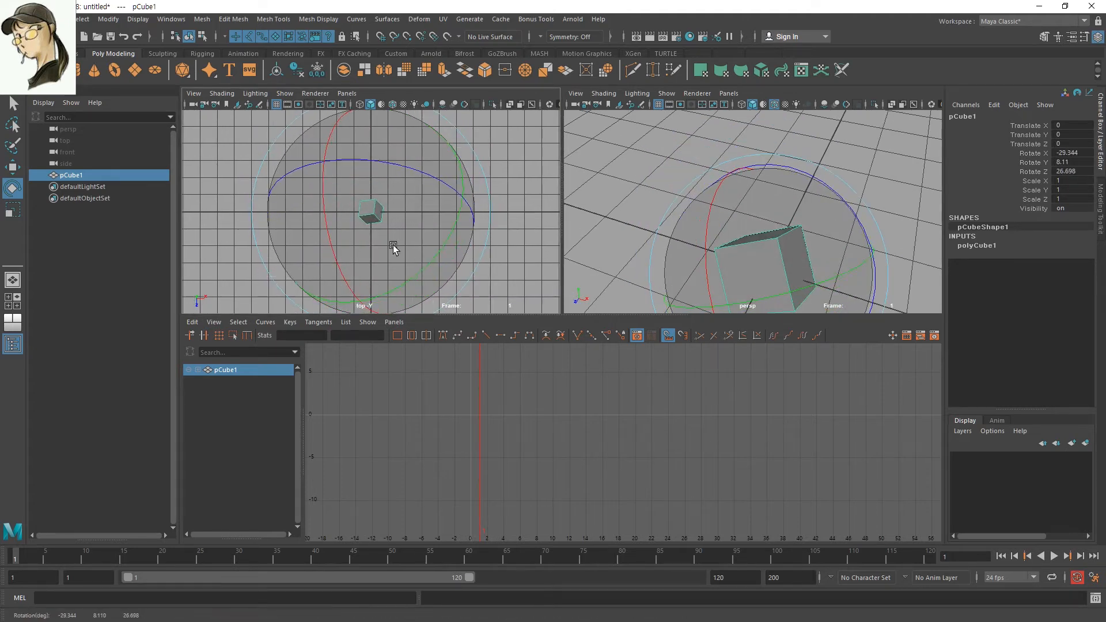
- Activate the Move tool, key all of the cube's channels at frame 1, and go to frame 20
alt+drag(737, 253, 723, 209)
key(w)
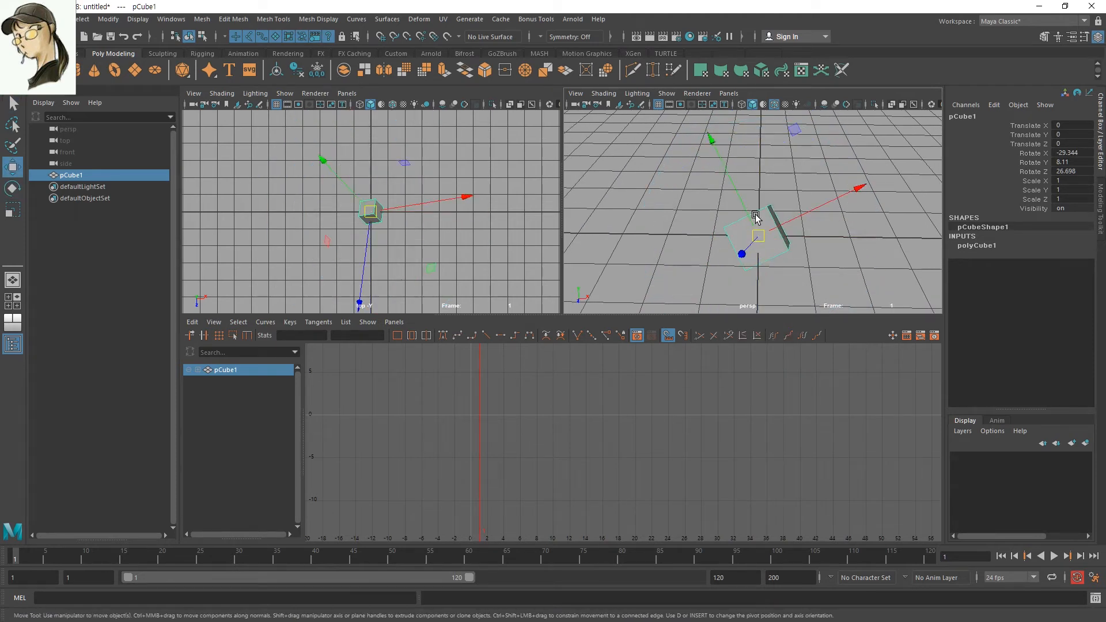
key(s)
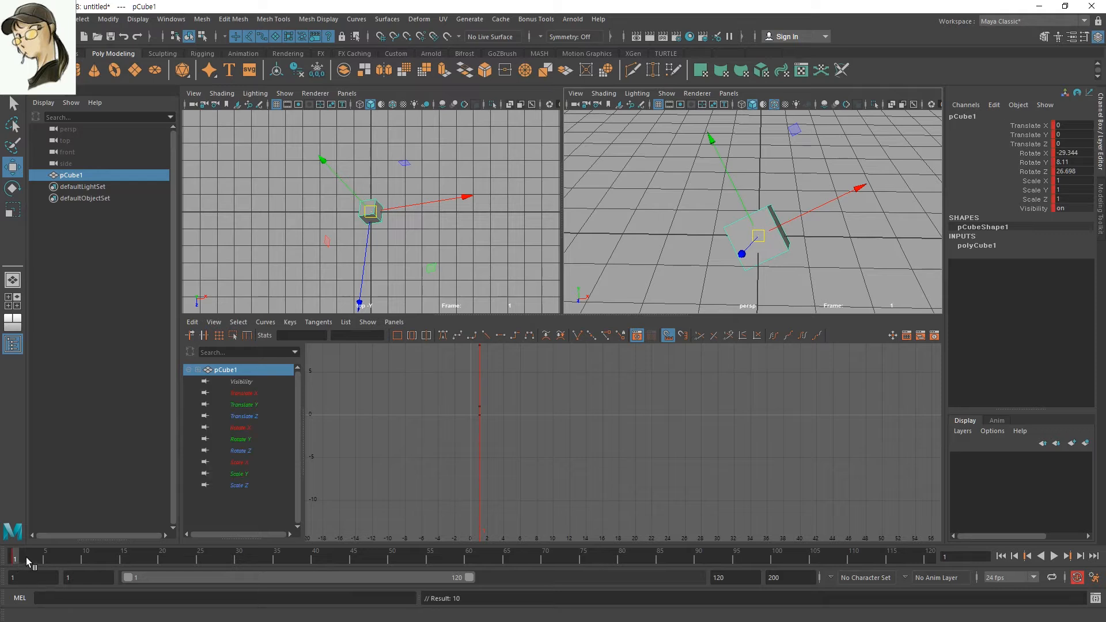
key(alt+v)
drag(160, 563, 160, 562)
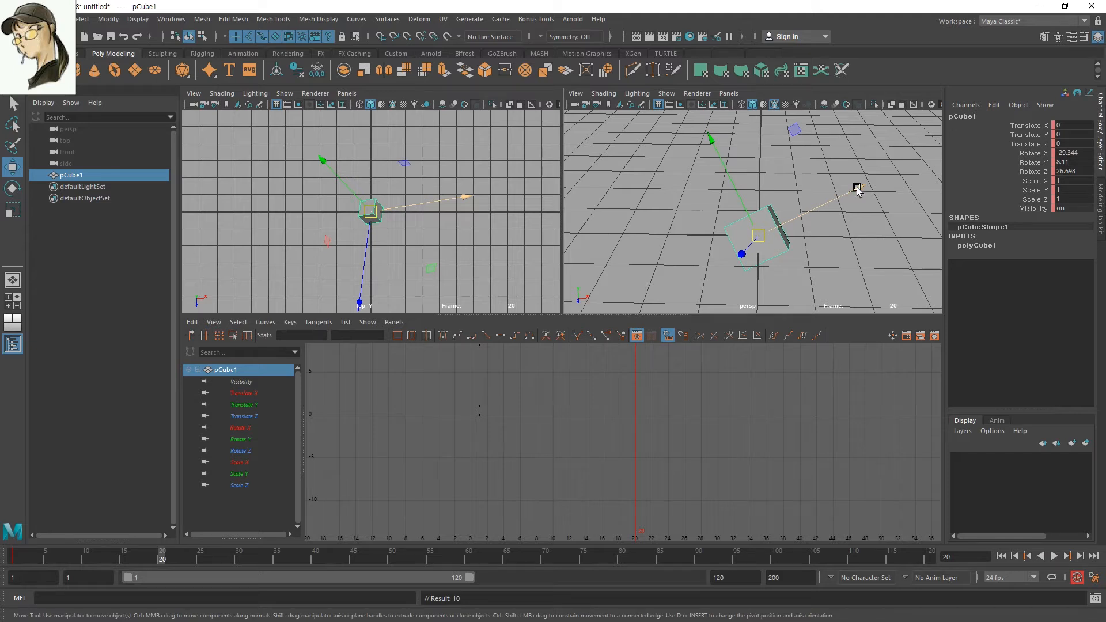
- Move the cube along its object X axis to about X -3.2, Y -1.6, Z 0.5, and inspect the keyed translate curves in the Graph Editor
drag(857, 190, 716, 283)
key(shift+w)
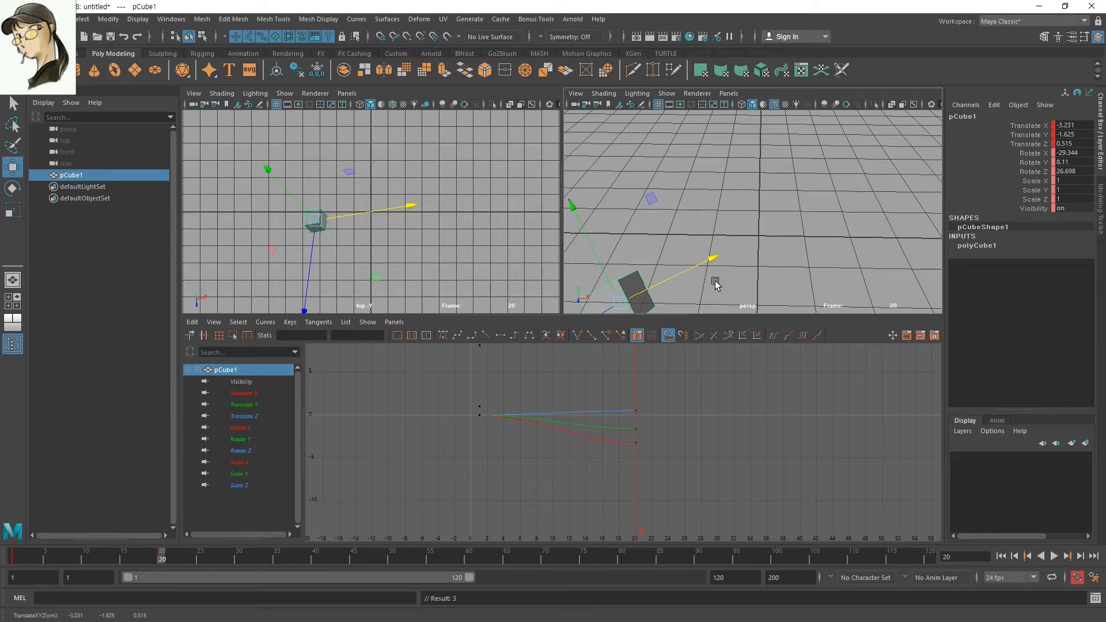
scroll(623, 479, up, 7)
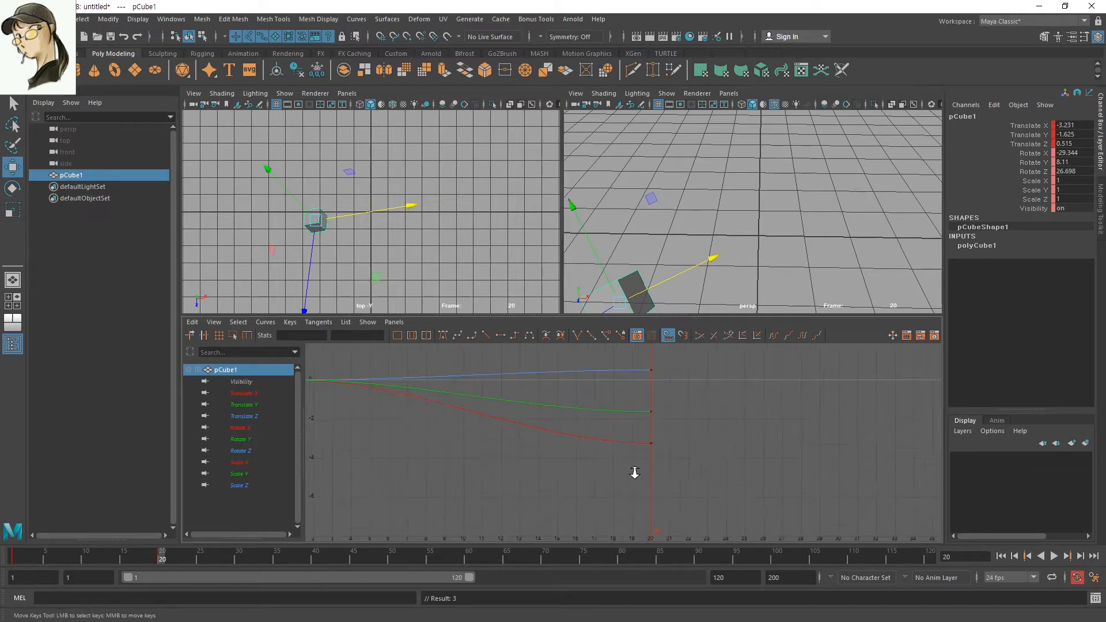
alt+middle_drag(632, 453, 724, 491)
drag(677, 461, 650, 514)
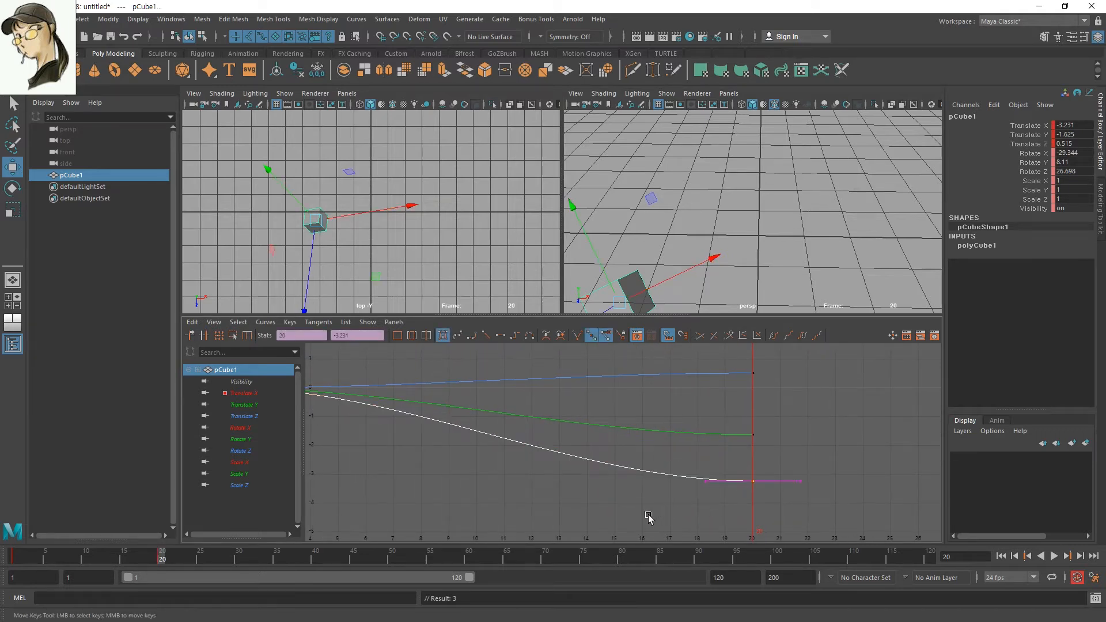
drag(701, 426, 698, 465)
drag(666, 372, 676, 390)
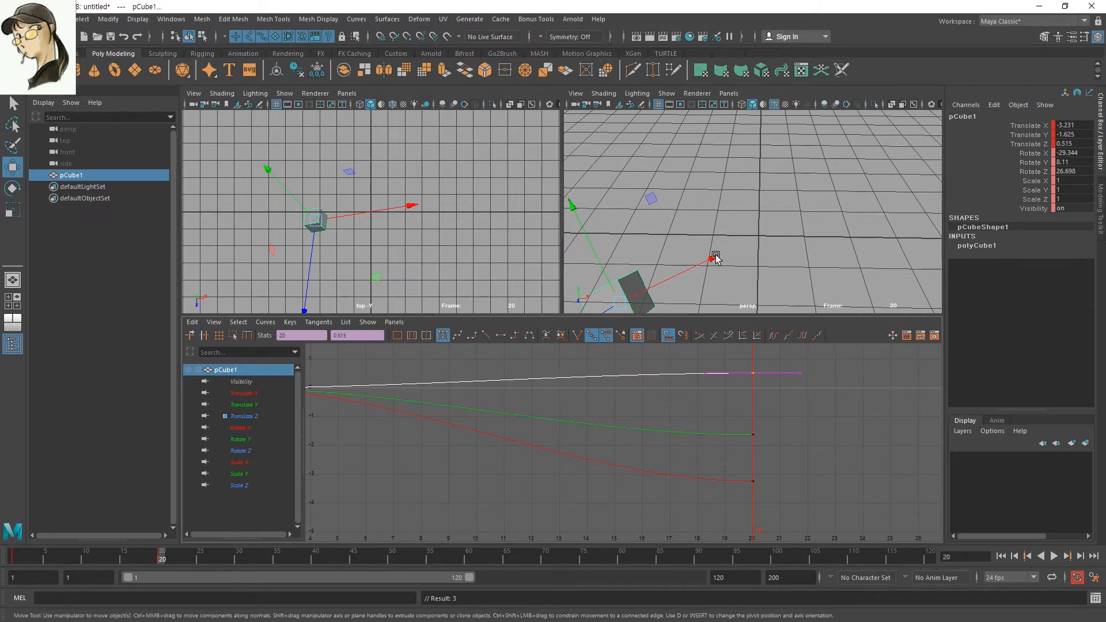
- Move the cube along its object X axis to about X -1.24, Y -0.62, Z 0.2, and select its three translate keys at frame 20
drag(713, 257, 802, 222)
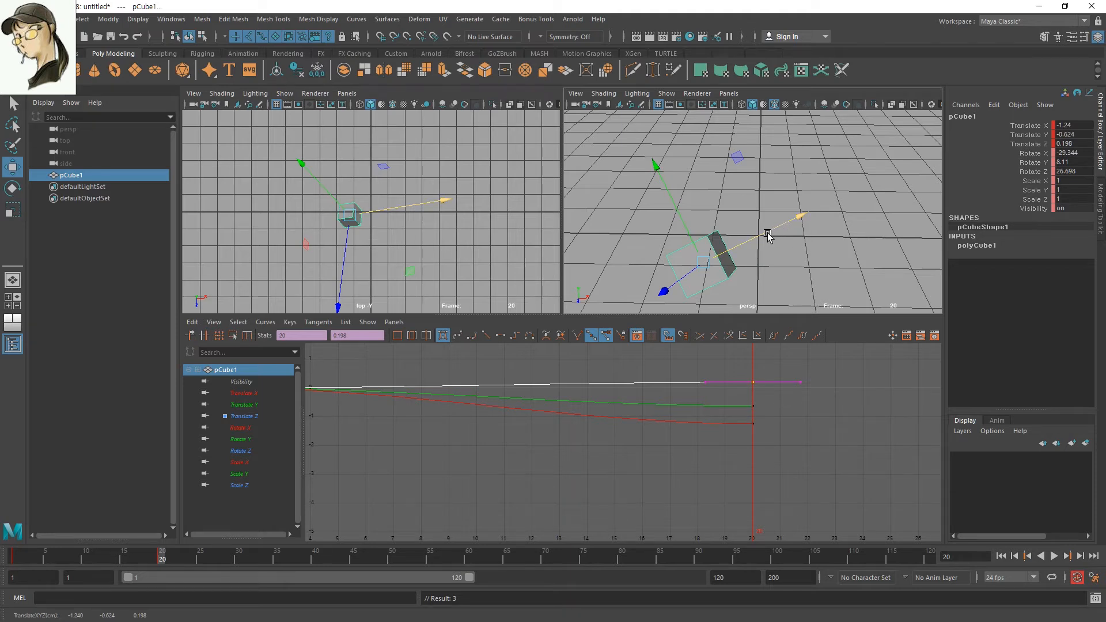
key(w)
drag(762, 232, 724, 216)
drag(827, 452, 657, 348)
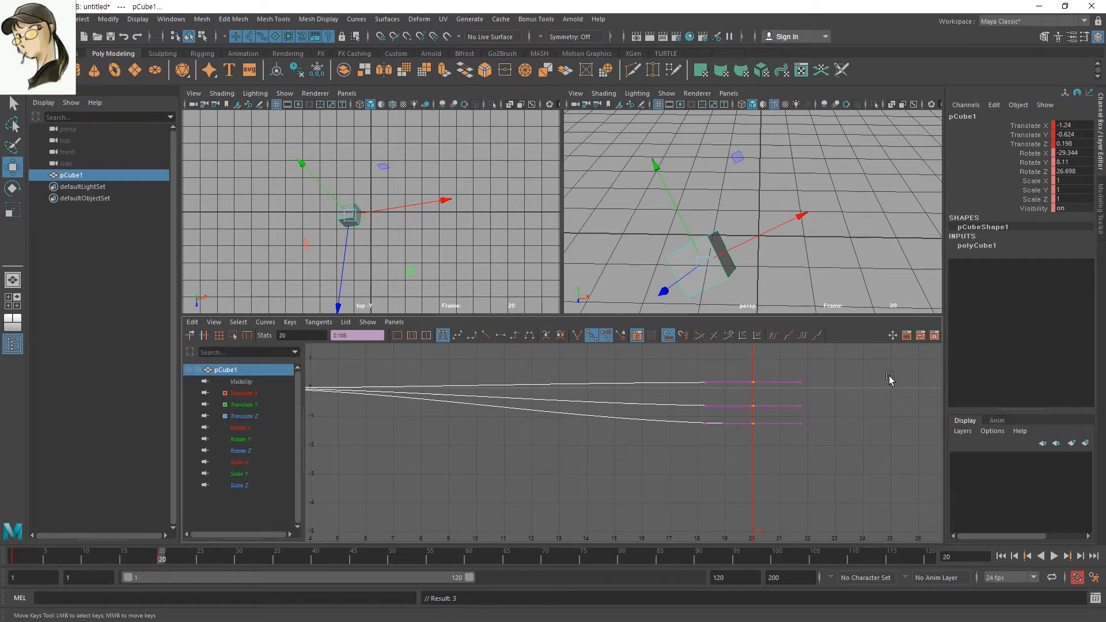
- Switch the Move tool's axis orientation to World and delete the cube's translate keys at frame 20
key(w)
click(749, 214)
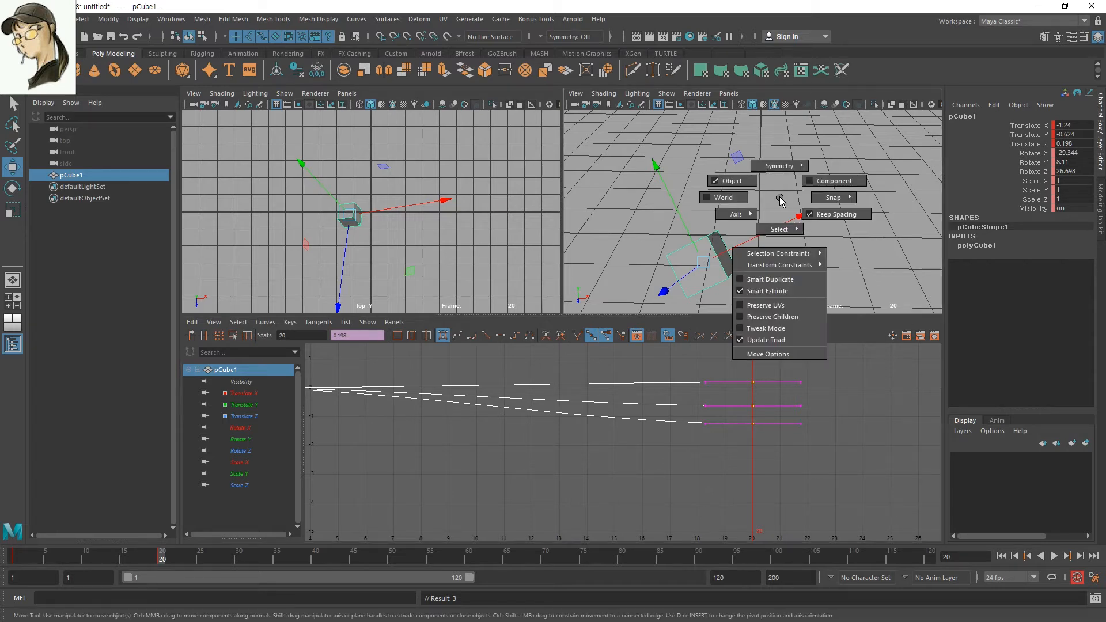
drag(749, 213, 685, 219)
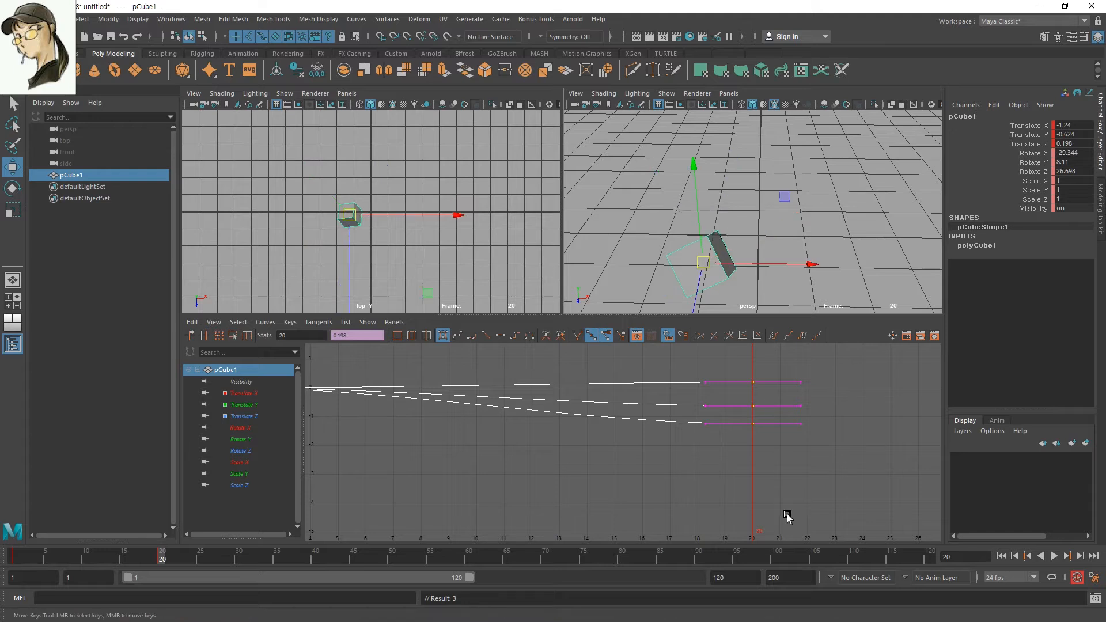
drag(787, 507, 645, 344)
key(Delete)
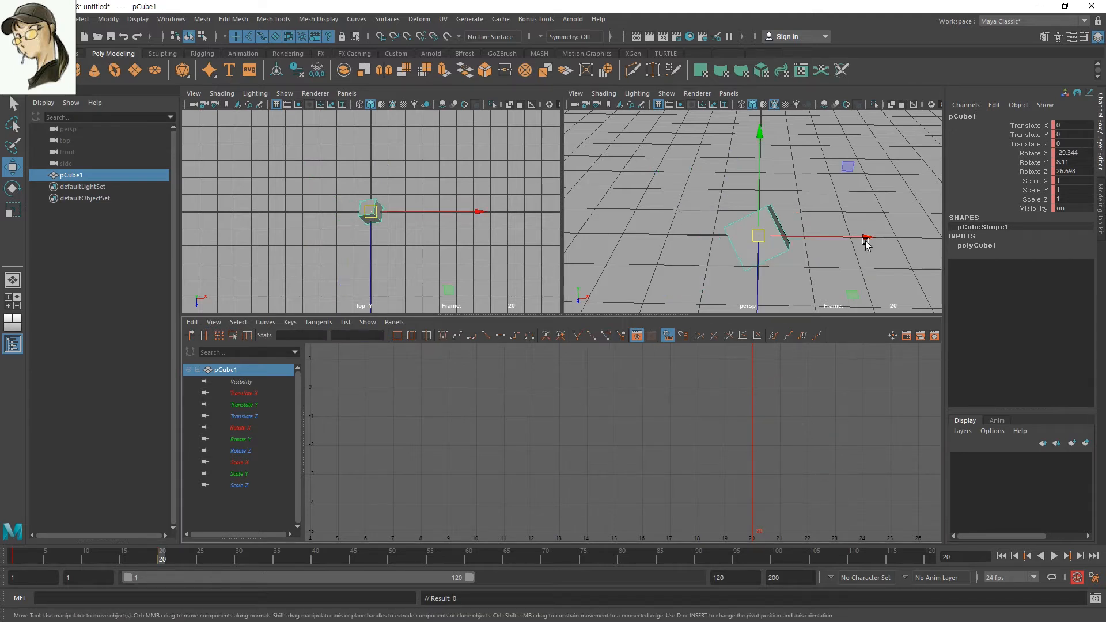
- Move the cube along the world X and Y axes to about X -2 and Y 1.9, and frame its curves in the Graph Editor
key(e)
click(789, 218)
key(w)
drag(789, 218, 676, 236)
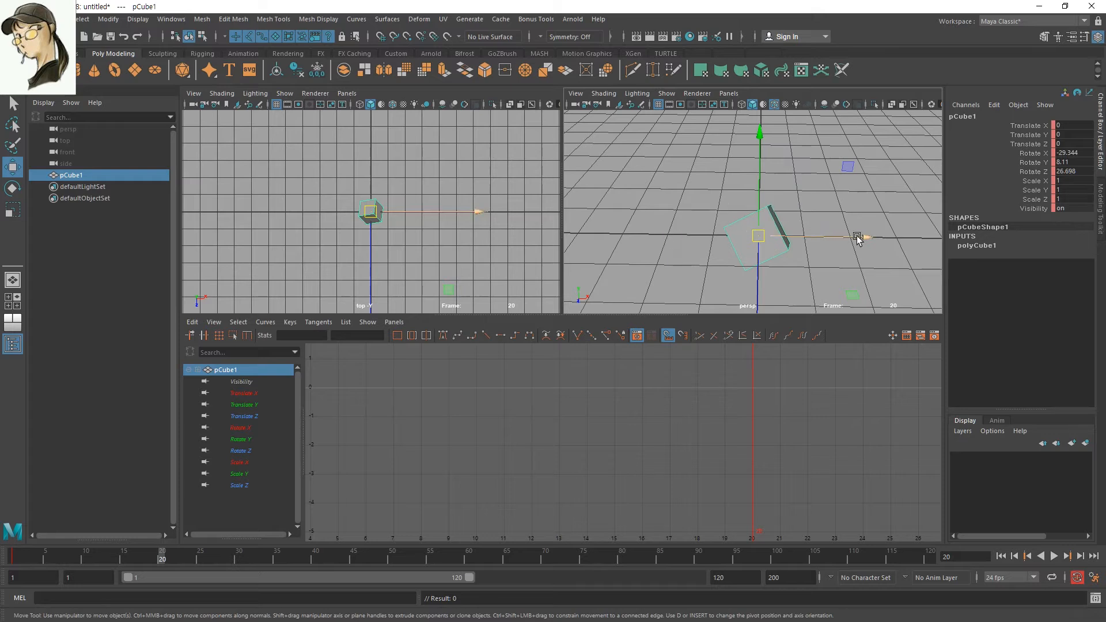
drag(856, 236, 666, 213)
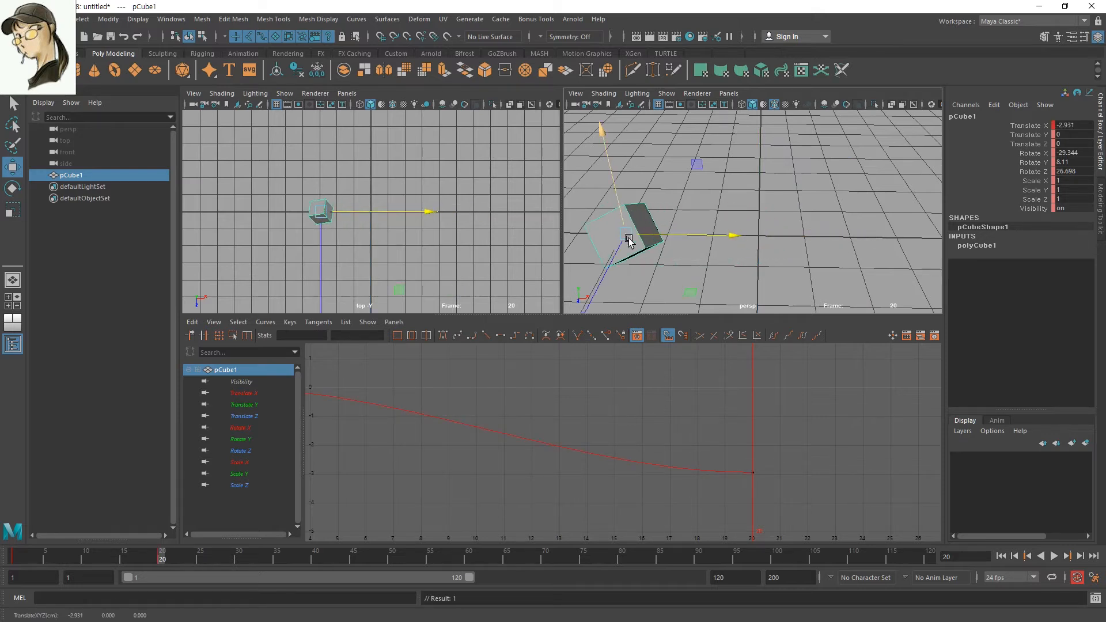
key(ctrl+z)
drag(874, 232, 782, 236)
drag(666, 215, 654, 148)
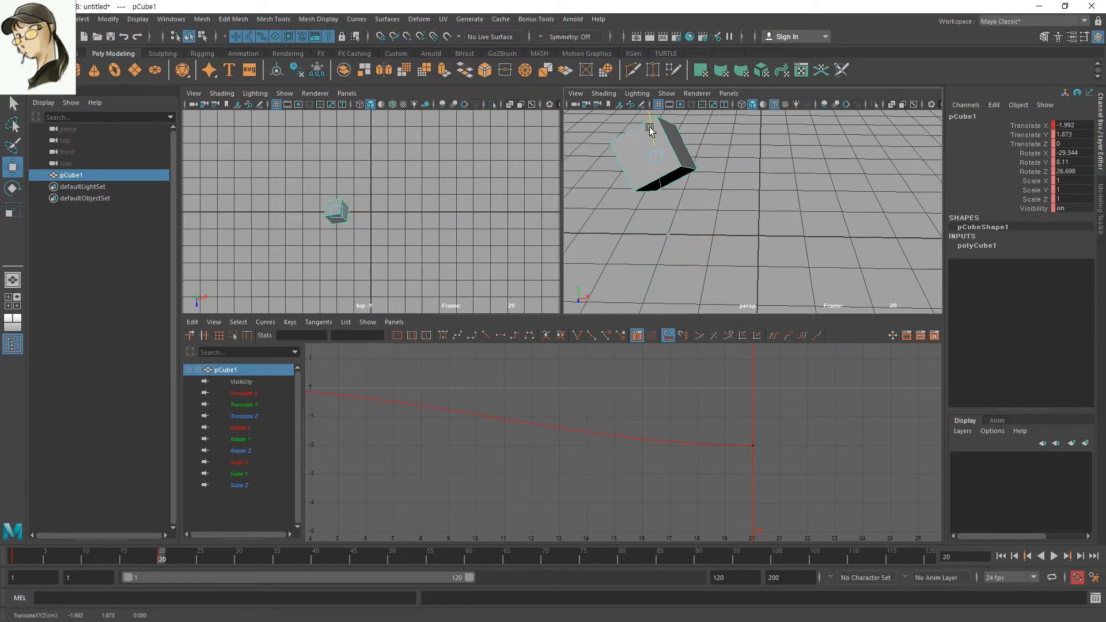
key(a)
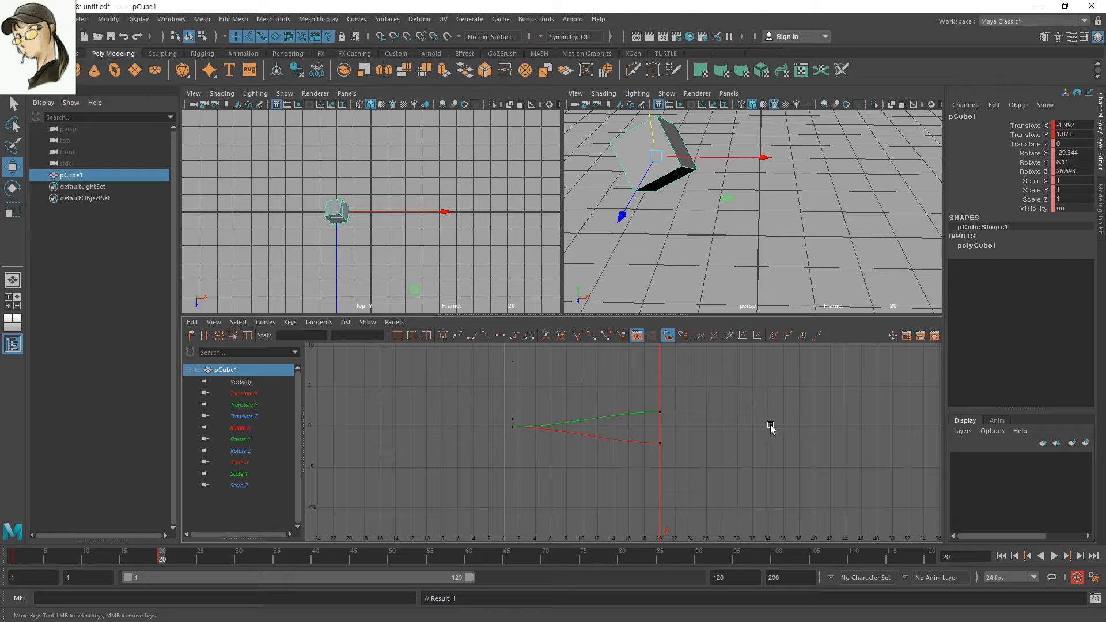
- Undo the world-axis moves and the key deletion, and delete the translate keys at frame 20 again
key(ctrl+z)
key(ctrl+z)
key(ctrl+z)
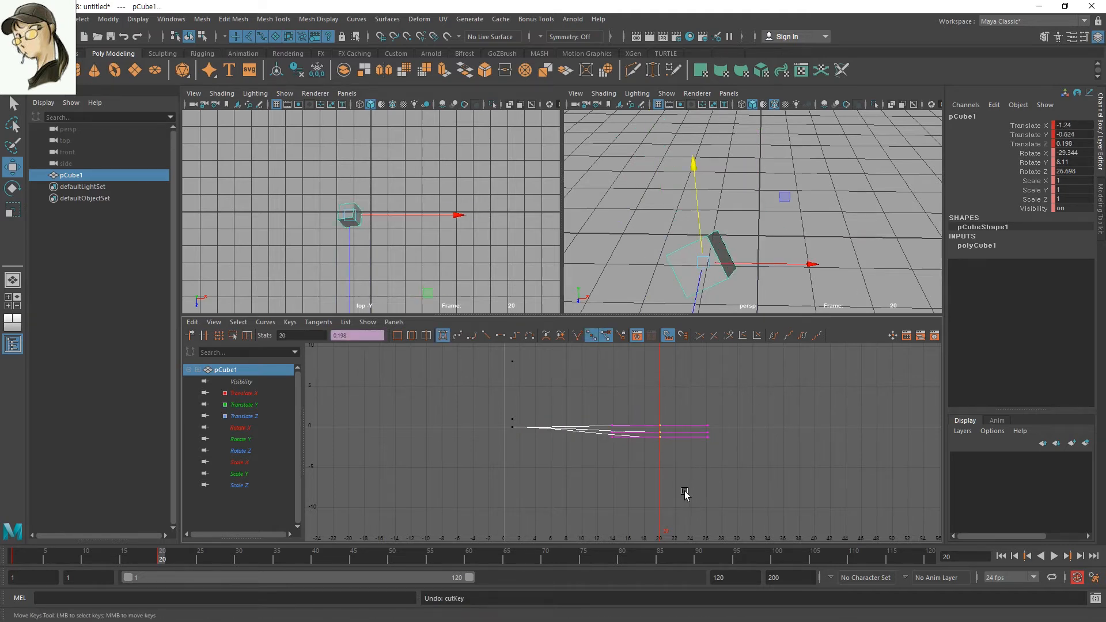
key(Delete)
- Move the cube along the world axes at frame 20 to about X -2.47, Y -2.34 and Z 0.74
drag(864, 237, 723, 198)
drag(673, 161, 687, 238)
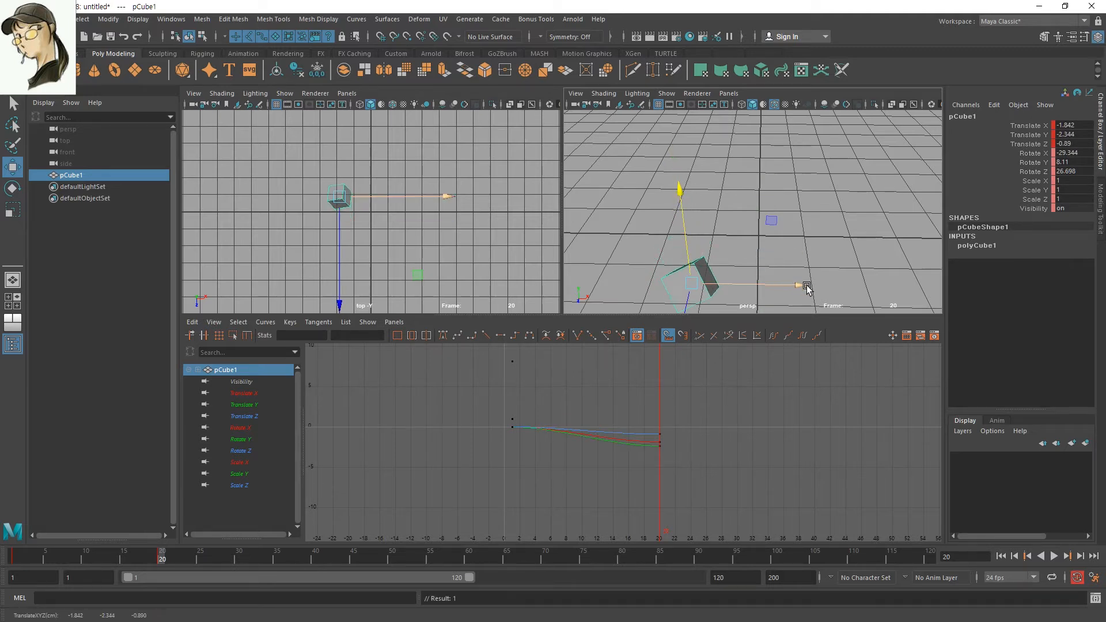
drag(802, 285, 773, 286)
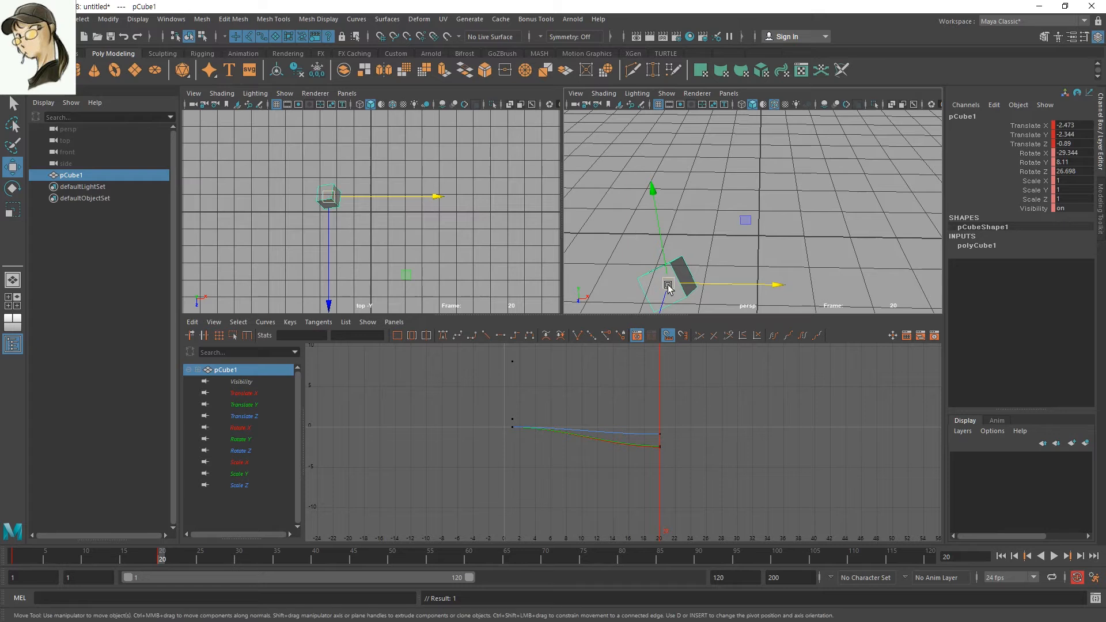
drag(664, 291, 655, 366)
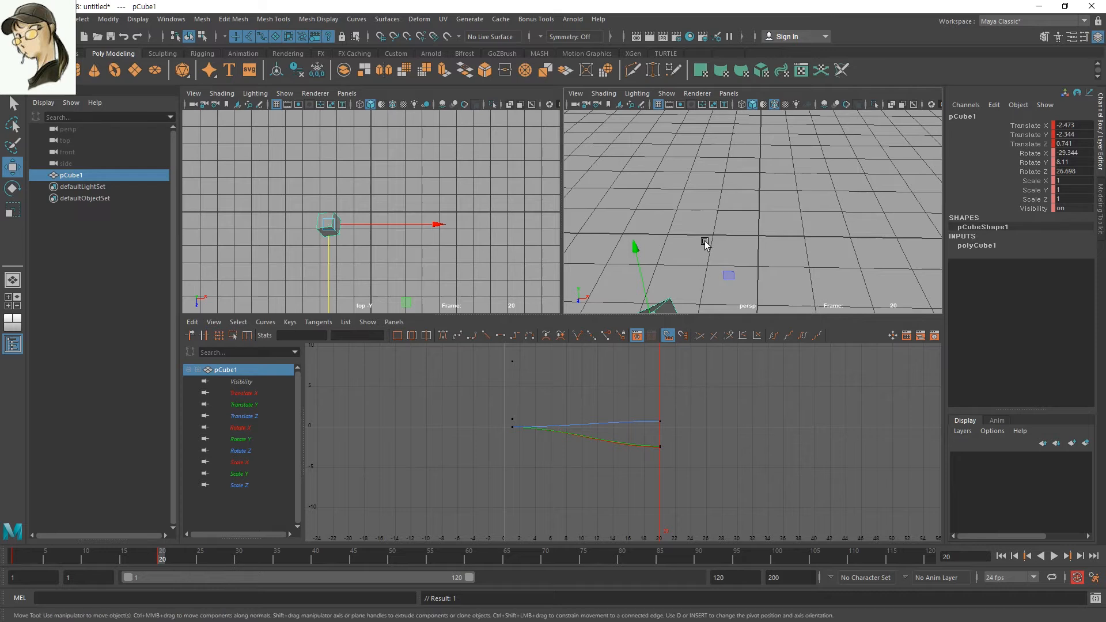
- Rotate the cube around its object Z axis to about X -25.3, Y 17.4, Z 44.9, and frame all its animation curves
alt+middle_drag(707, 242, 749, 181)
alt+right_drag(750, 181, 733, 344)
key(e)
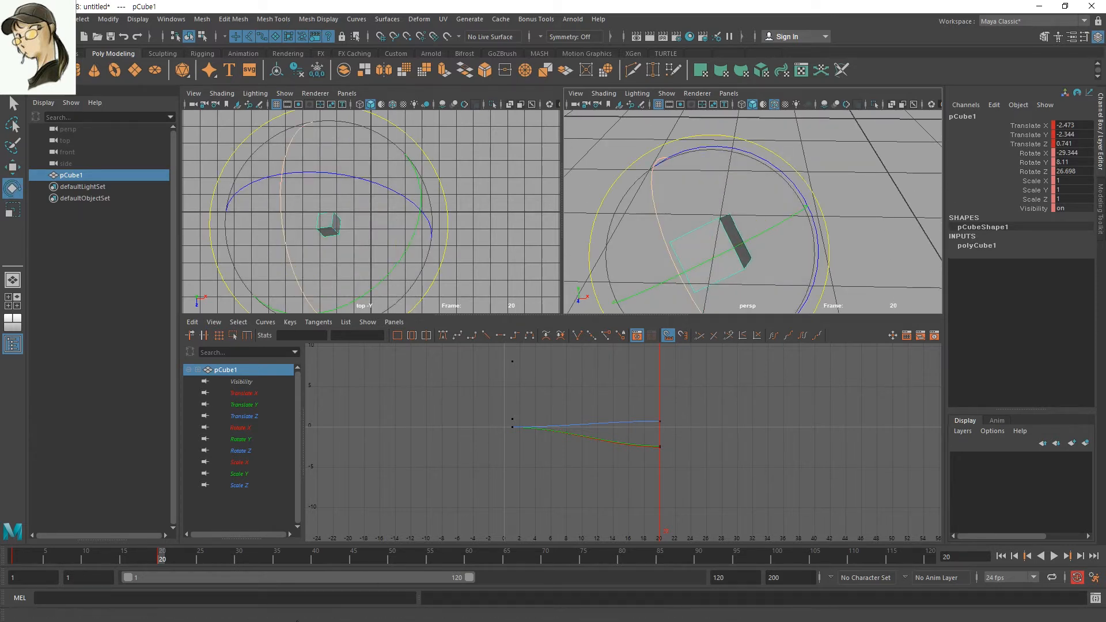
key(e)
click(790, 214)
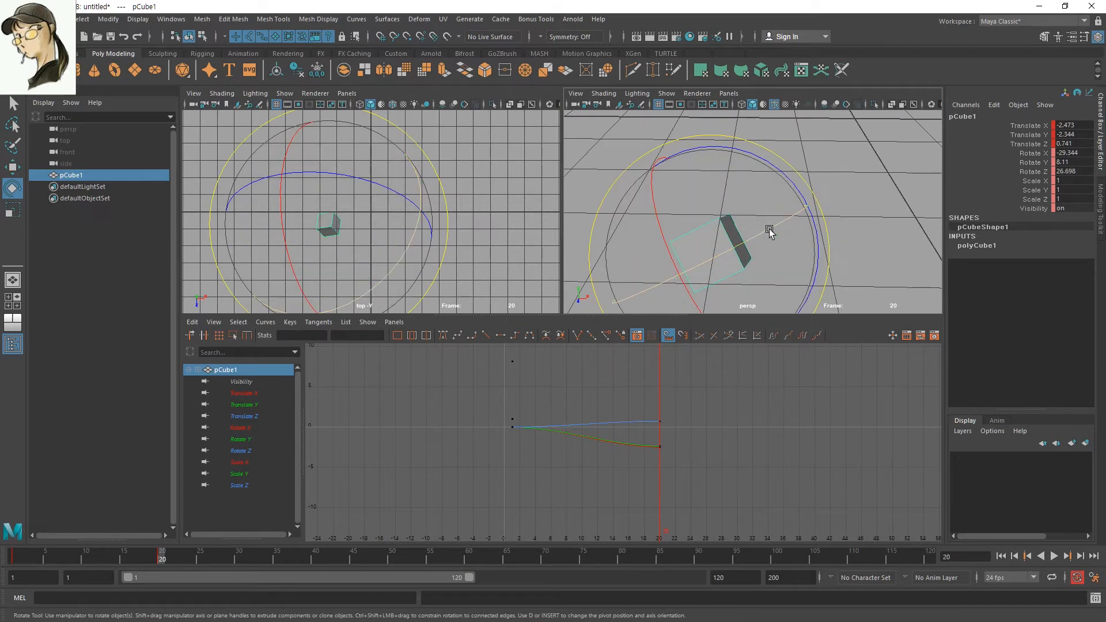
alt+drag(769, 229, 785, 210)
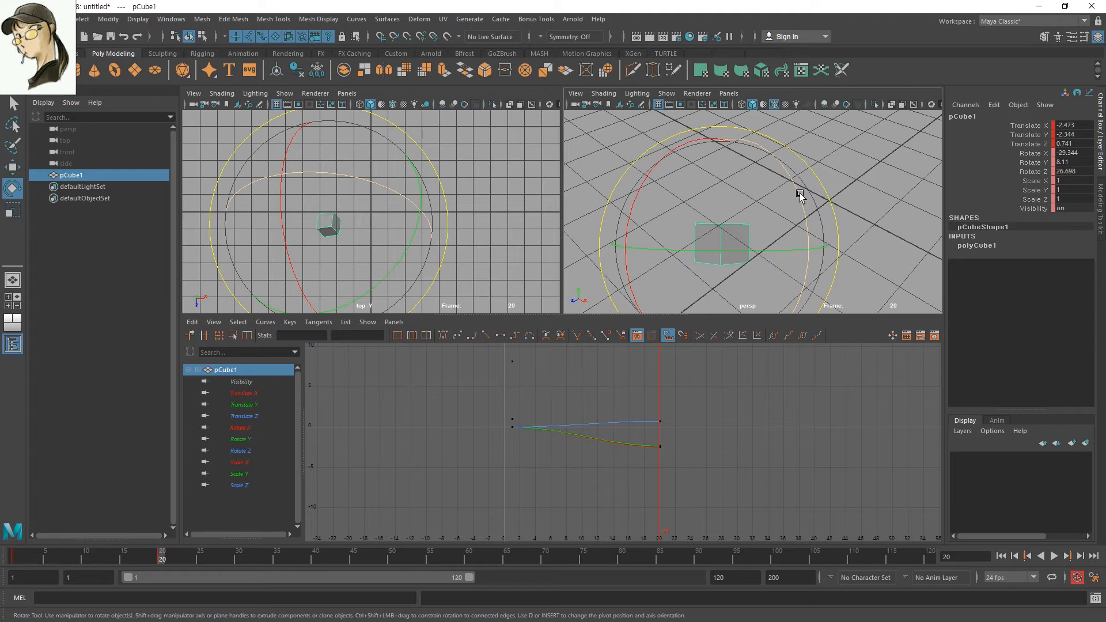
drag(800, 196, 801, 170)
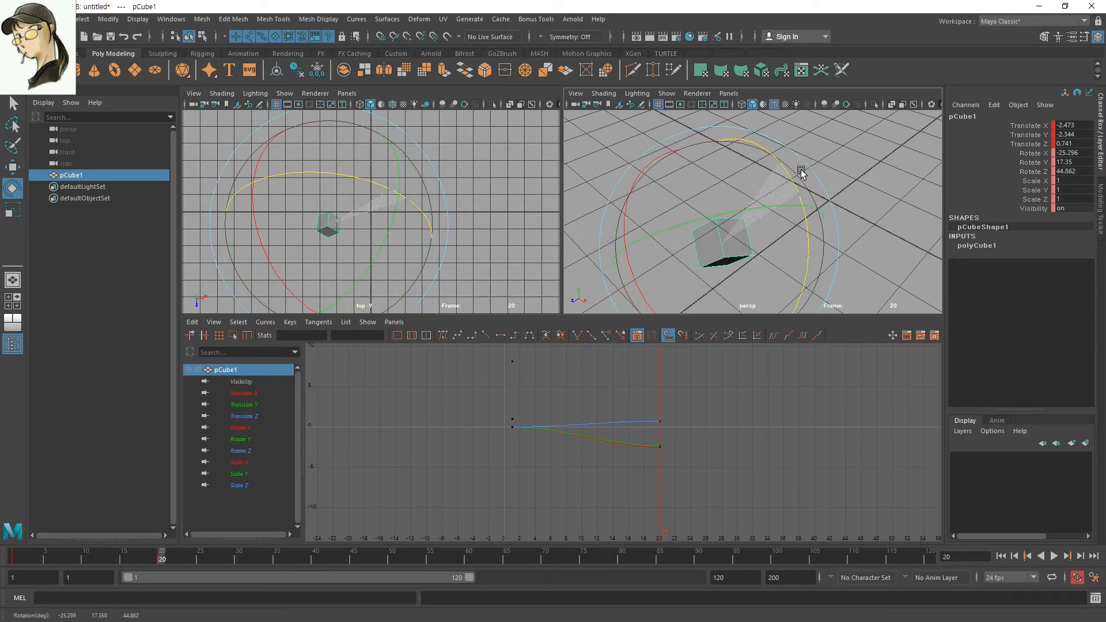
key(a)
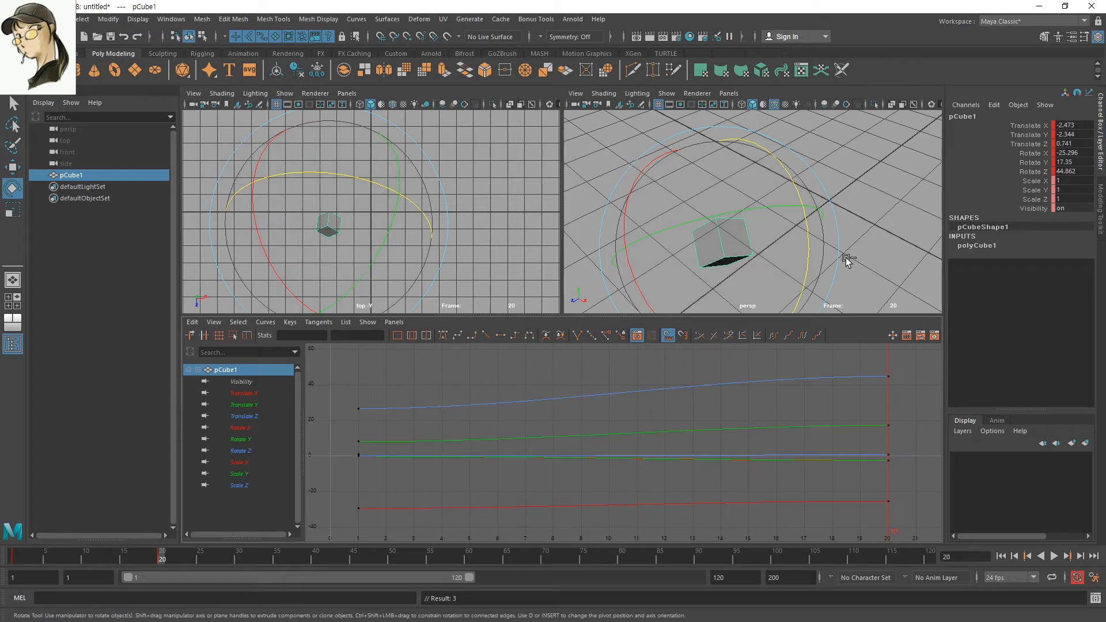
- Isolate the Rotate X, Y and Z curves in the Graph Editor and delete their keys at frame 20
drag(249, 426, 249, 449)
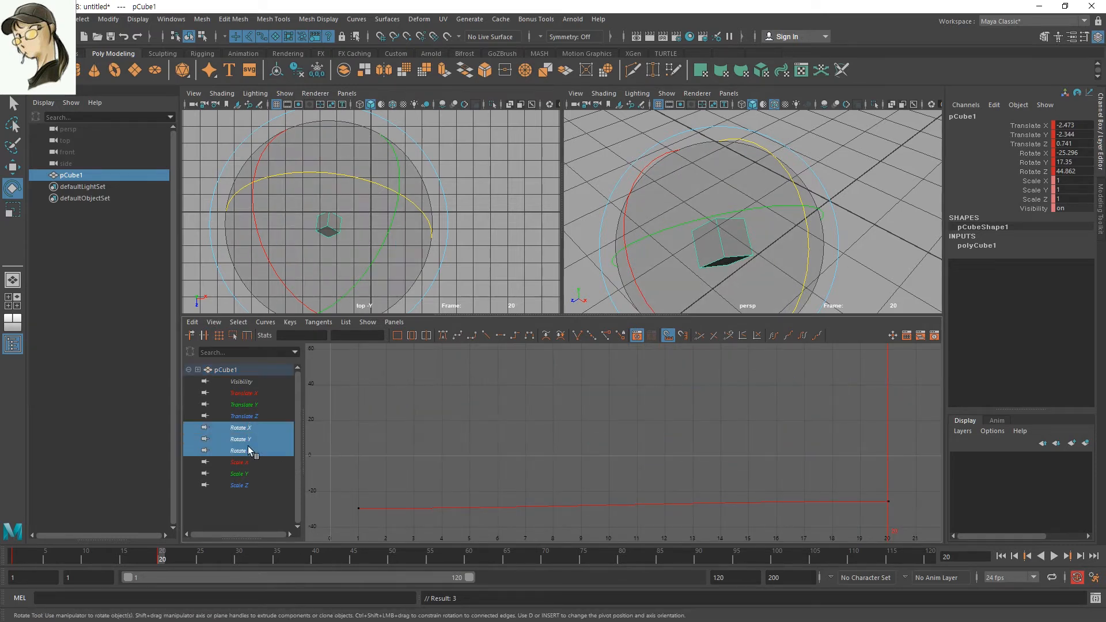
drag(862, 513, 916, 366)
key(Delete)
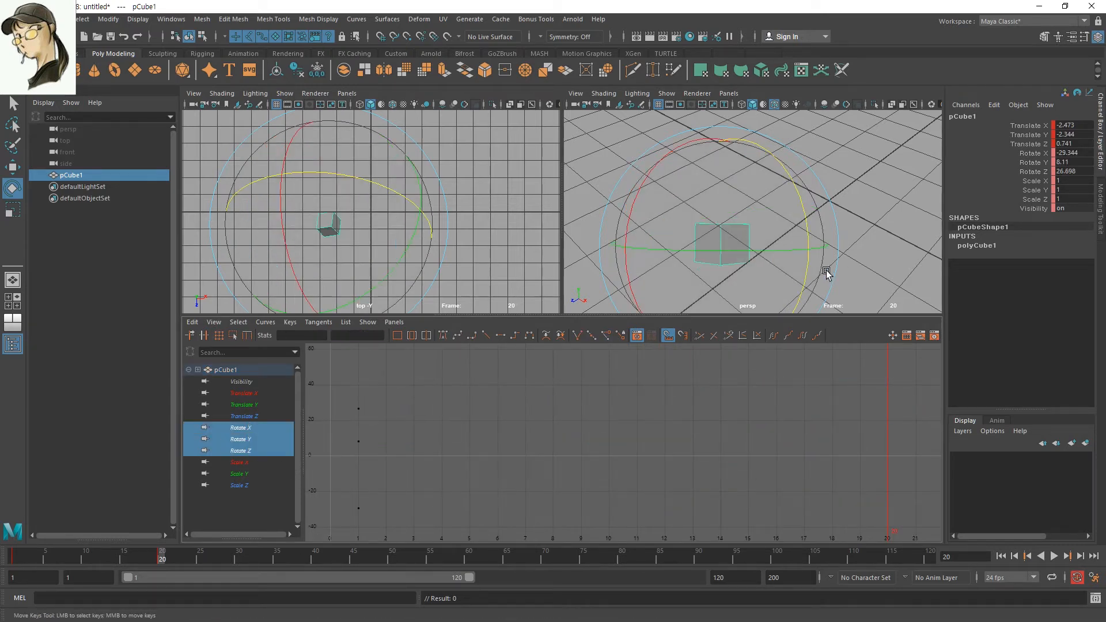
- Rotate the cube around its object Z axis at frame 20 to about X -10.4, Y 28.7, Z 81.6, and select the Rotate Z key
drag(242, 427, 245, 447)
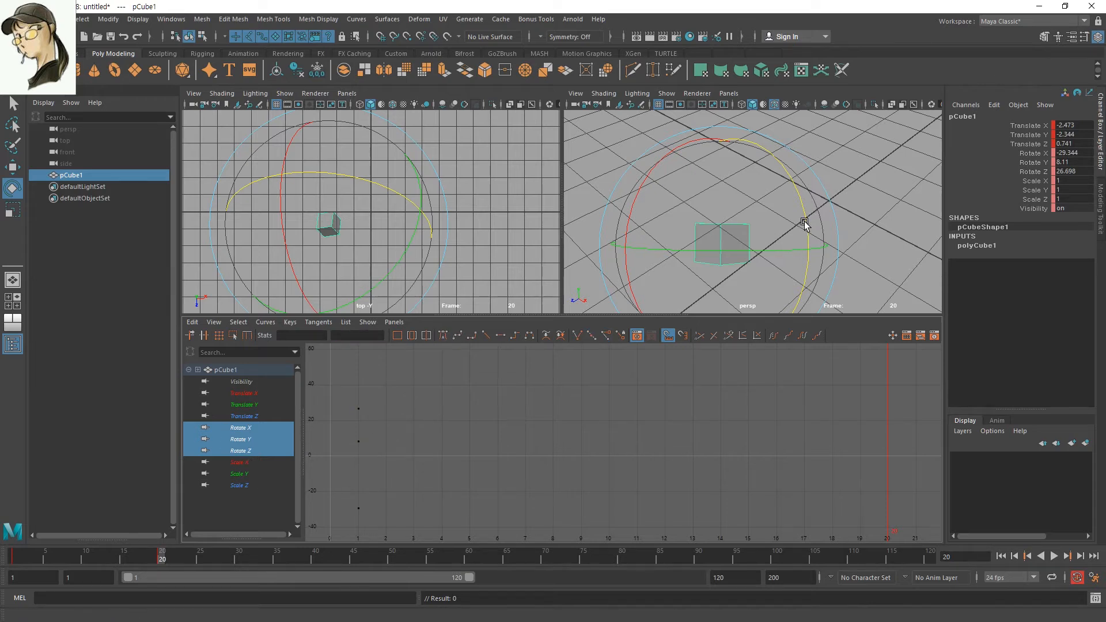
drag(805, 223, 753, 385)
scroll(802, 420, down, 6)
drag(741, 491, 459, 360)
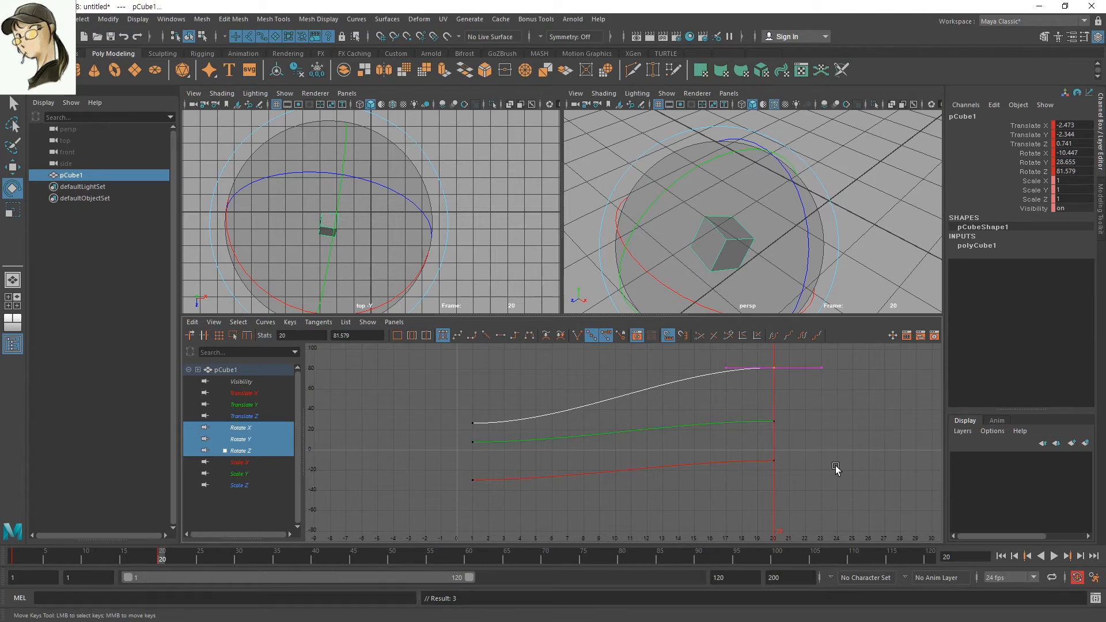
alt+drag(805, 253, 802, 161)
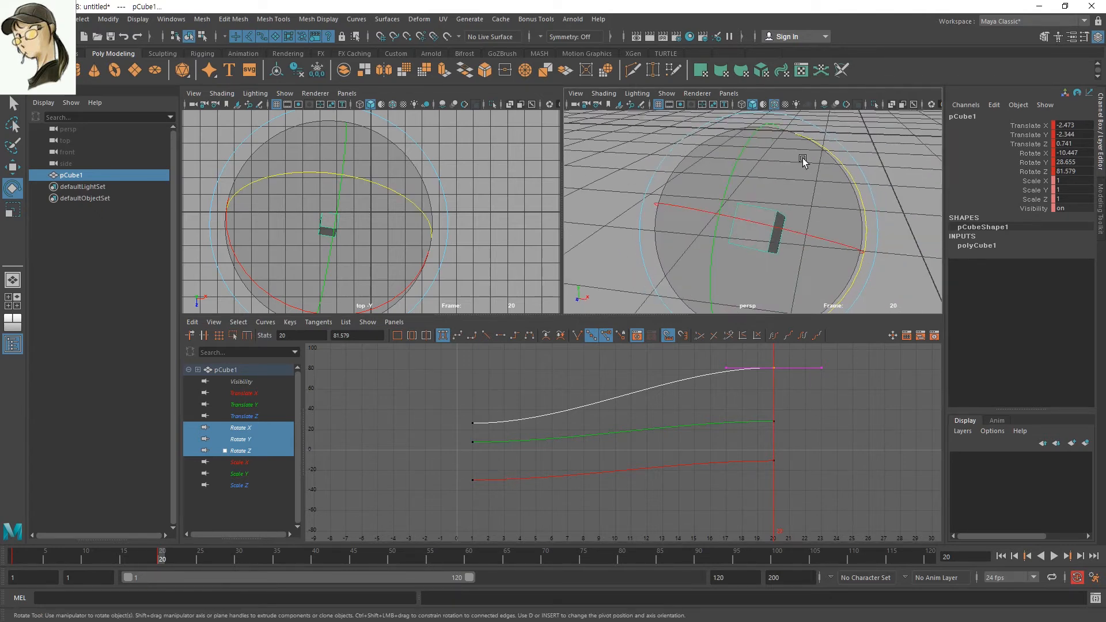
- Delete the cube's Rotate X, Y and Z keys at frame 20 in the Graph Editor
alt+right_drag(803, 161, 803, 263)
alt+drag(804, 263, 843, 308)
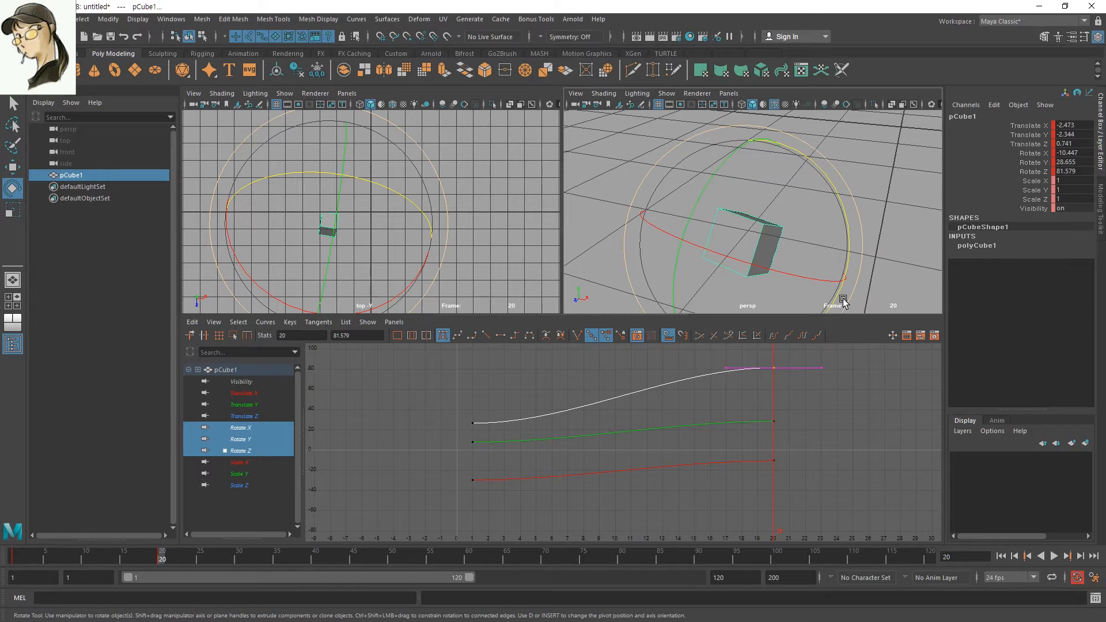
drag(820, 502, 649, 355)
key(Delete)
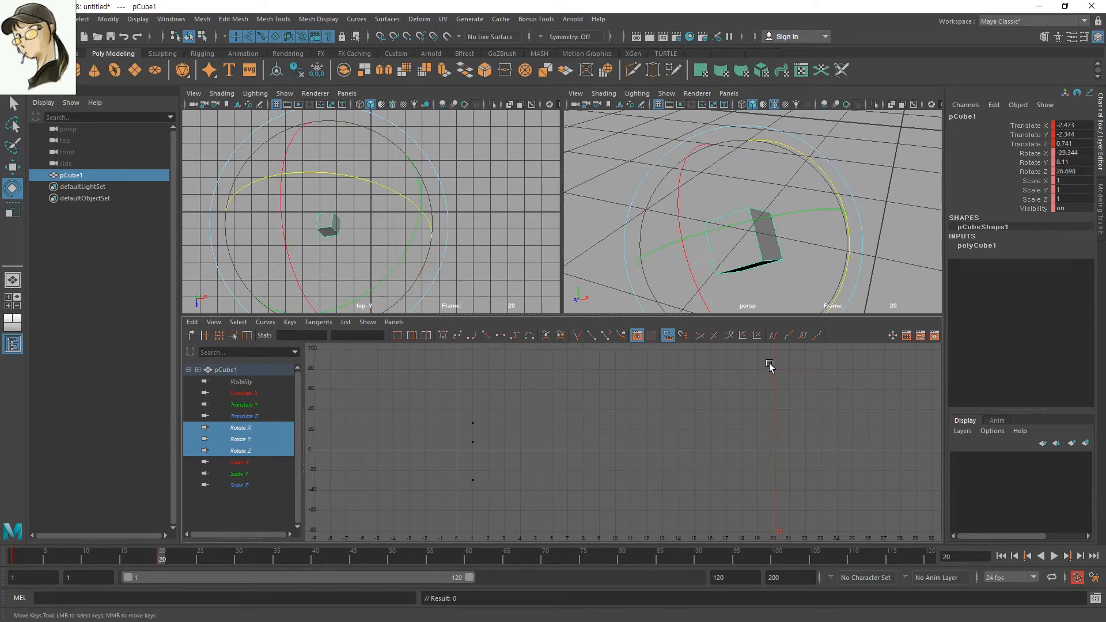
- Frame all of the cube's animation curves and delete the remaining keys at frame 20
click(225, 369)
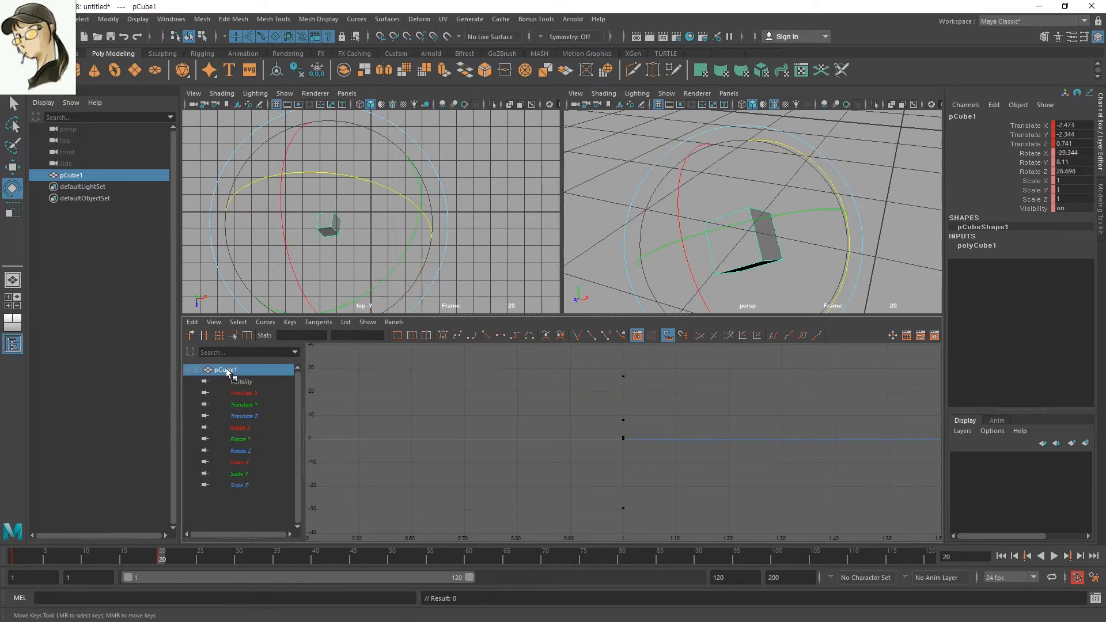
key(f)
drag(661, 500, 837, 359)
key(Delete)
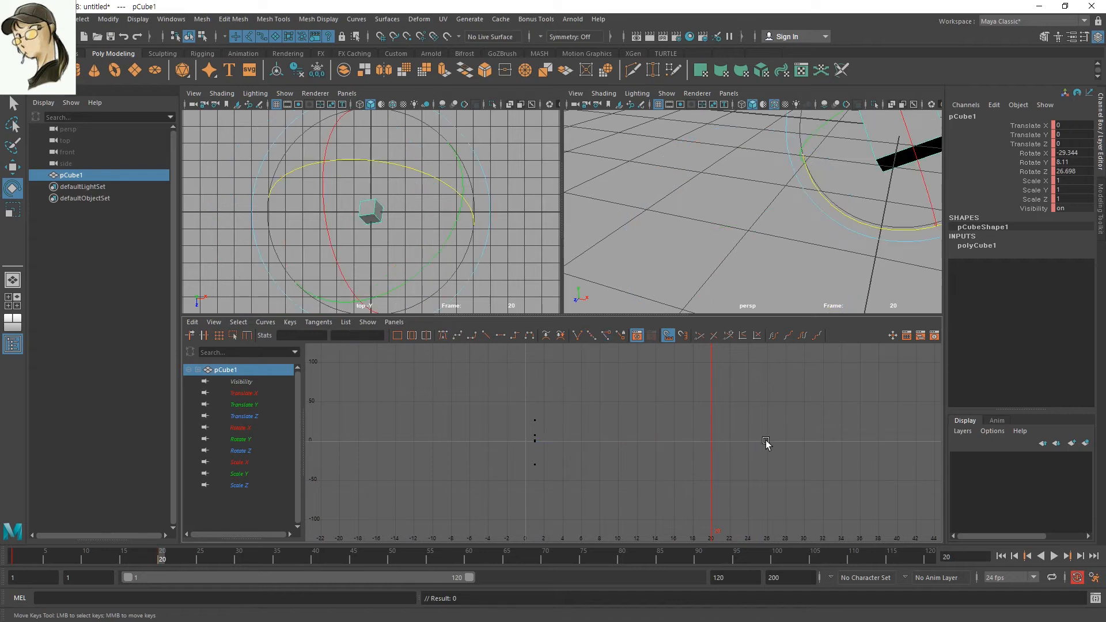
- Set the cube's Translate and Rotate X, Y and Z values to 0 at frame 20
drag(1067, 171, 1067, 126)
text(0)
key(Return)
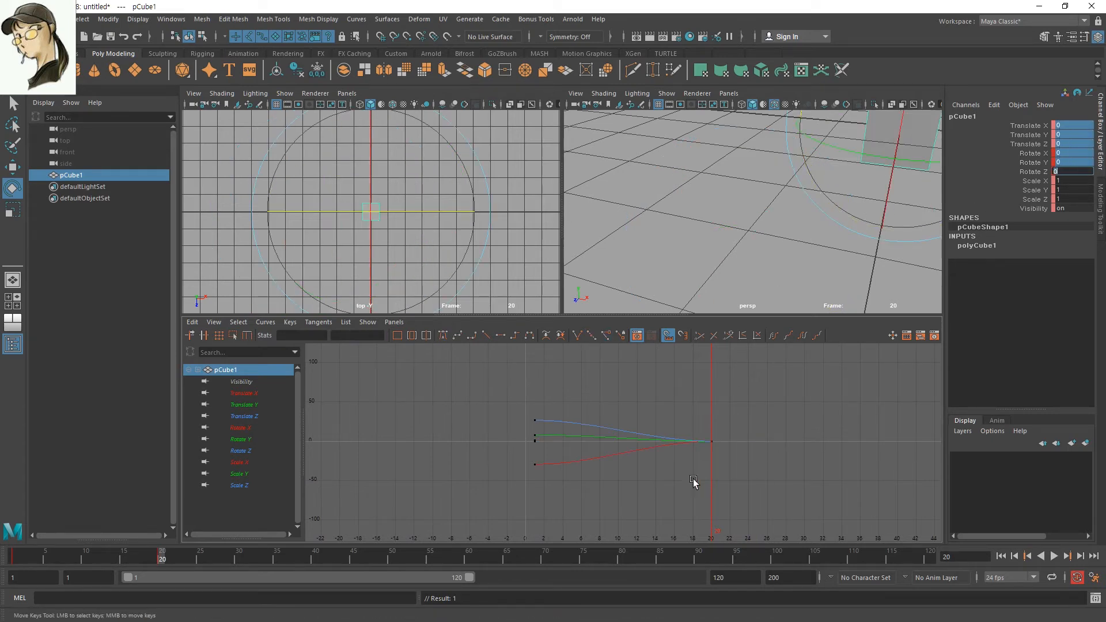
- Delete the old keys at frame 1 and move the zeroed rotation keys from frame 20 to frame 1
key(Delete)
drag(679, 416, 778, 473)
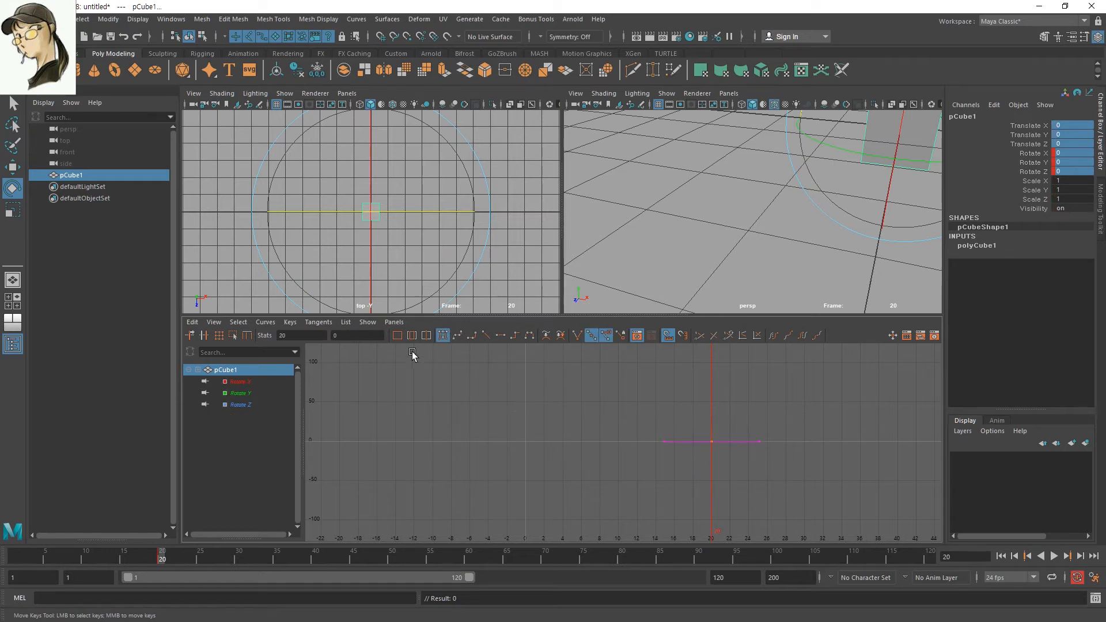
double_click(322, 336)
text(1)
key(Return)
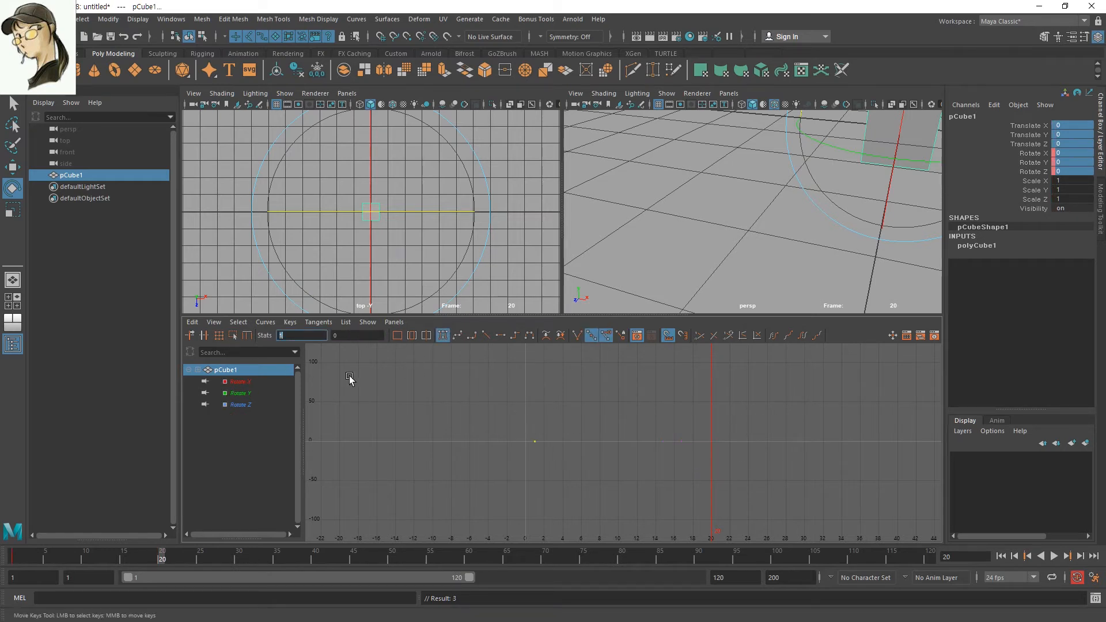
- Go to frame 1 and set a key on all of the cube's channels
alt+middle_drag(837, 162, 736, 254)
alt+right_drag(735, 253, 717, 302)
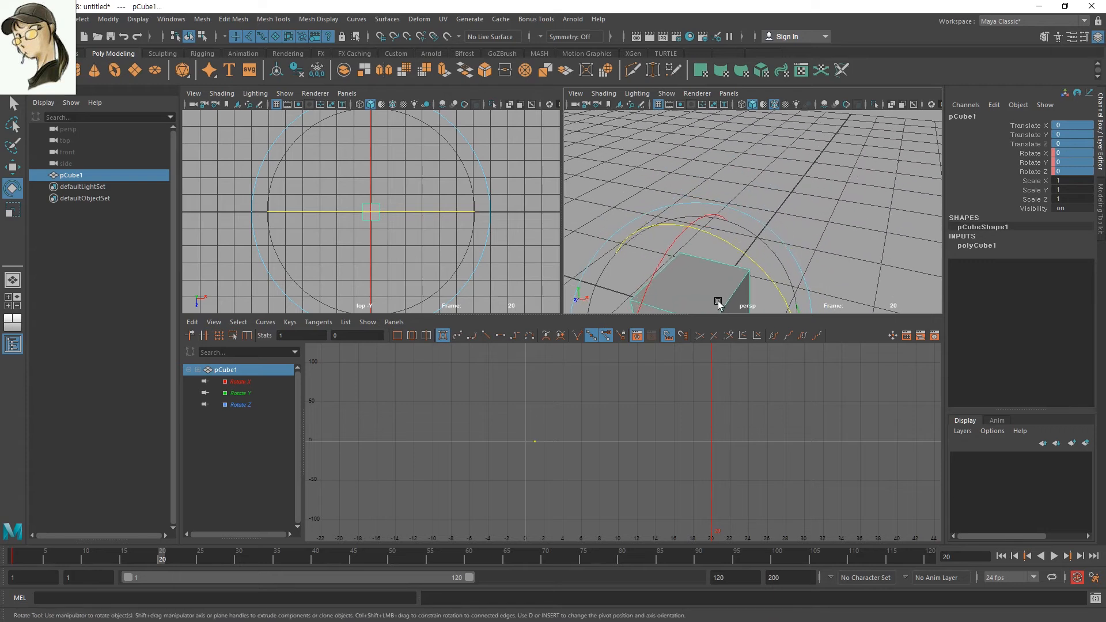
alt+middle_drag(717, 301, 753, 220)
mouse_move(753, 220)
alt+right_down()
mouse_move(766, 200)
mouse_move(755, 227)
alt+right_up()
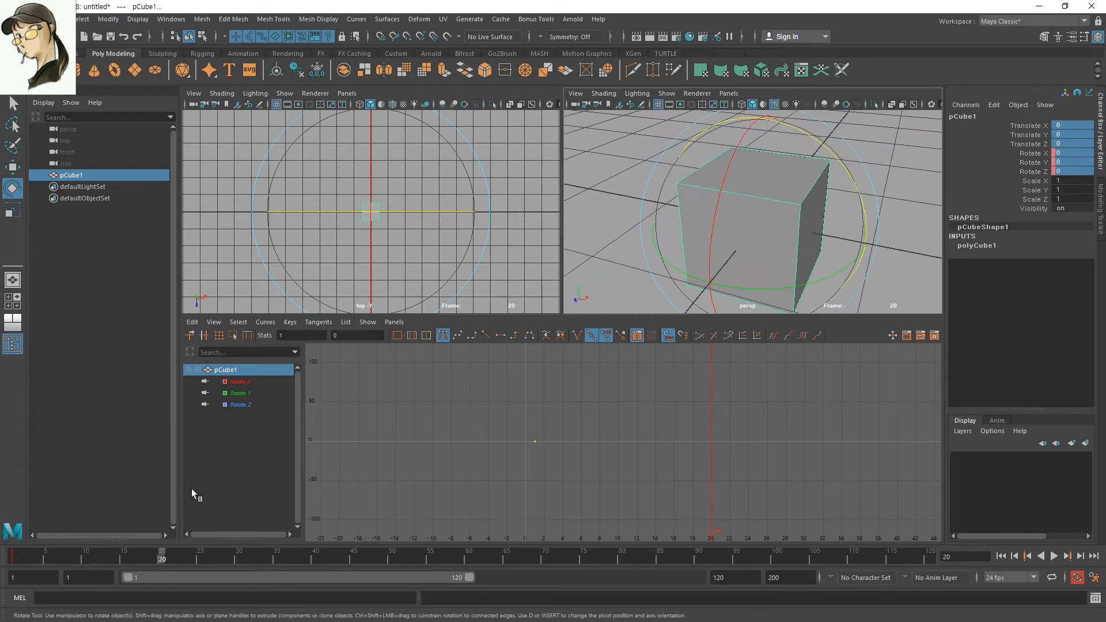
drag(44, 554, 1, 562)
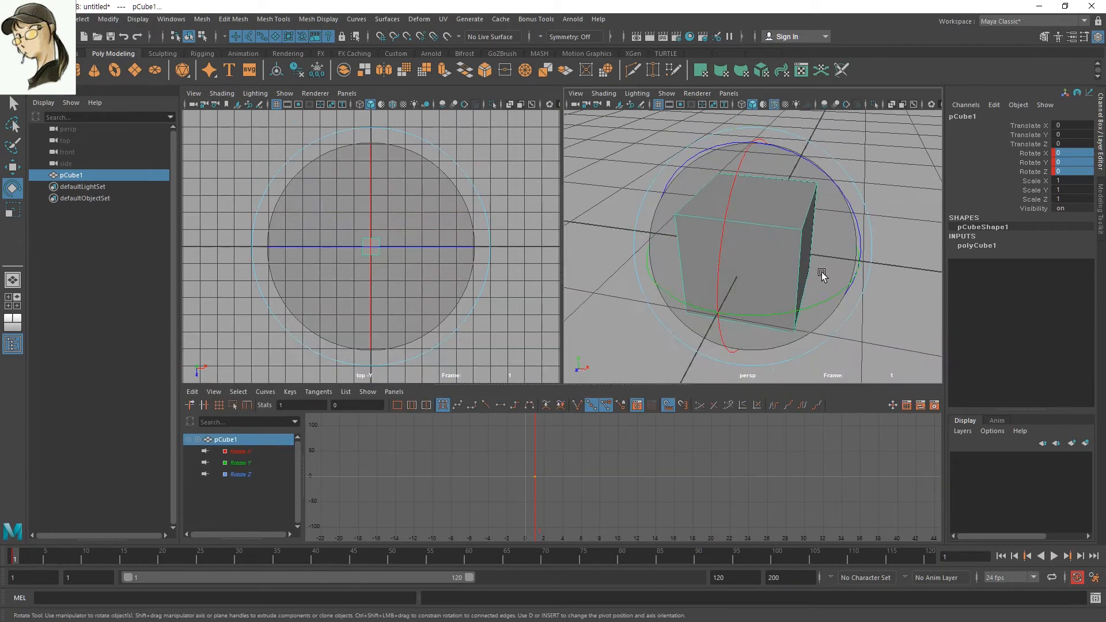
key(q)
drag(1025, 125, 1033, 171)
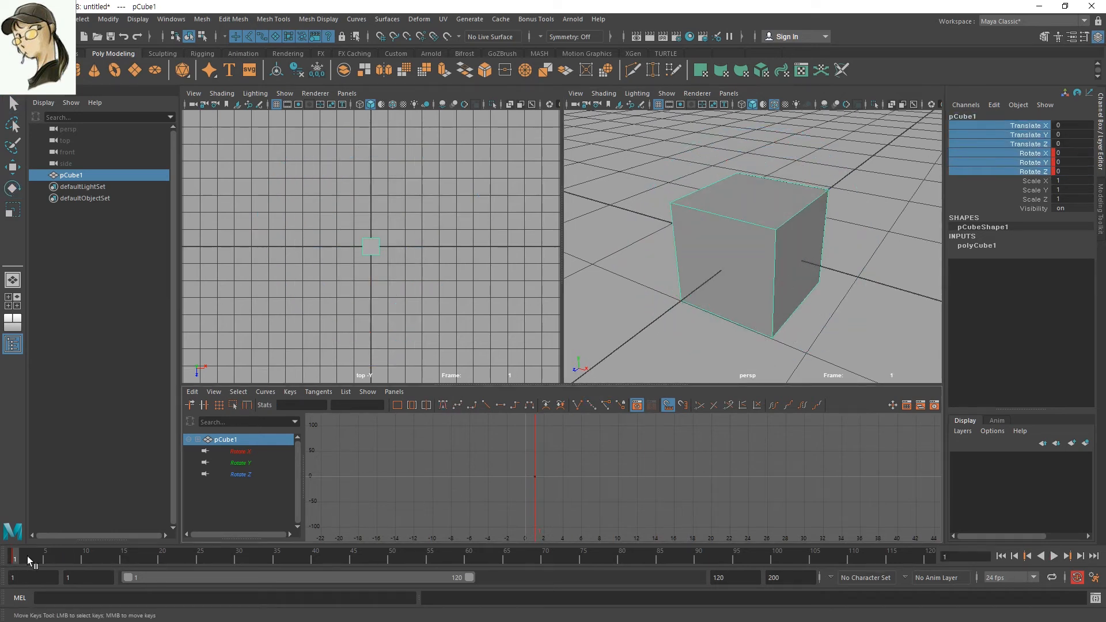
key(s)
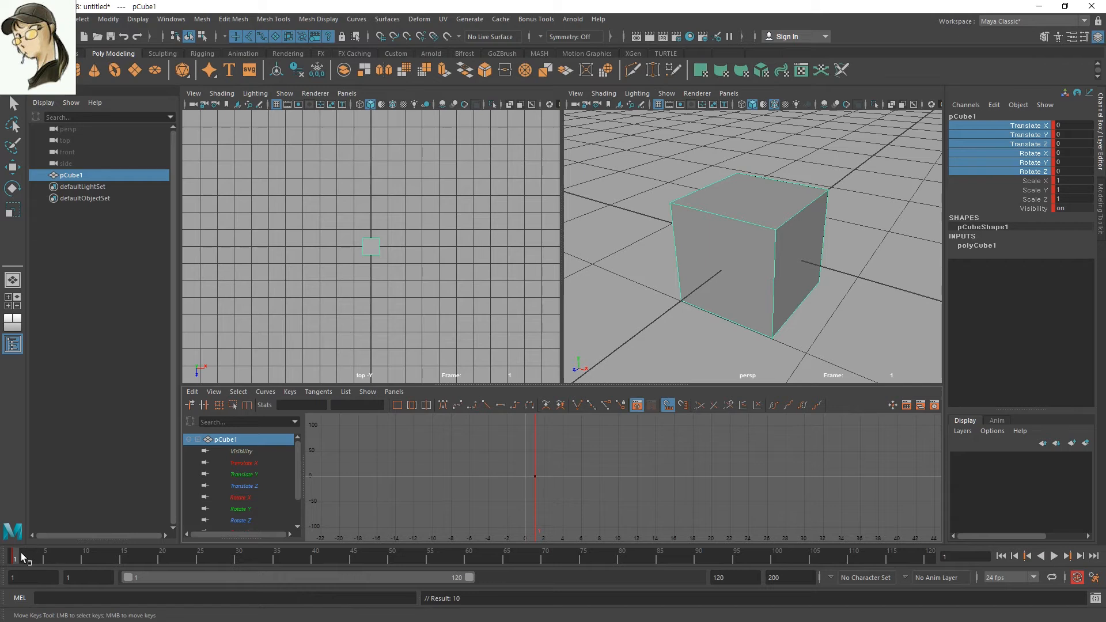
- Advance to frame 2, set the cube's Rotate X, Y and Z to 360, and reselect the cube
key(alt+v)
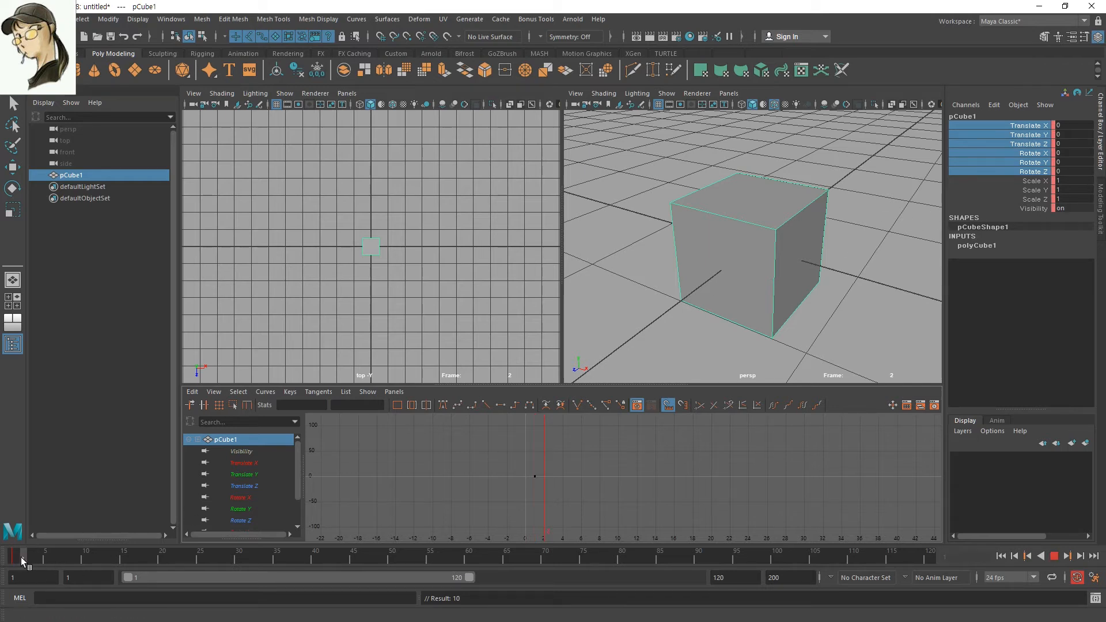
key(alt+v)
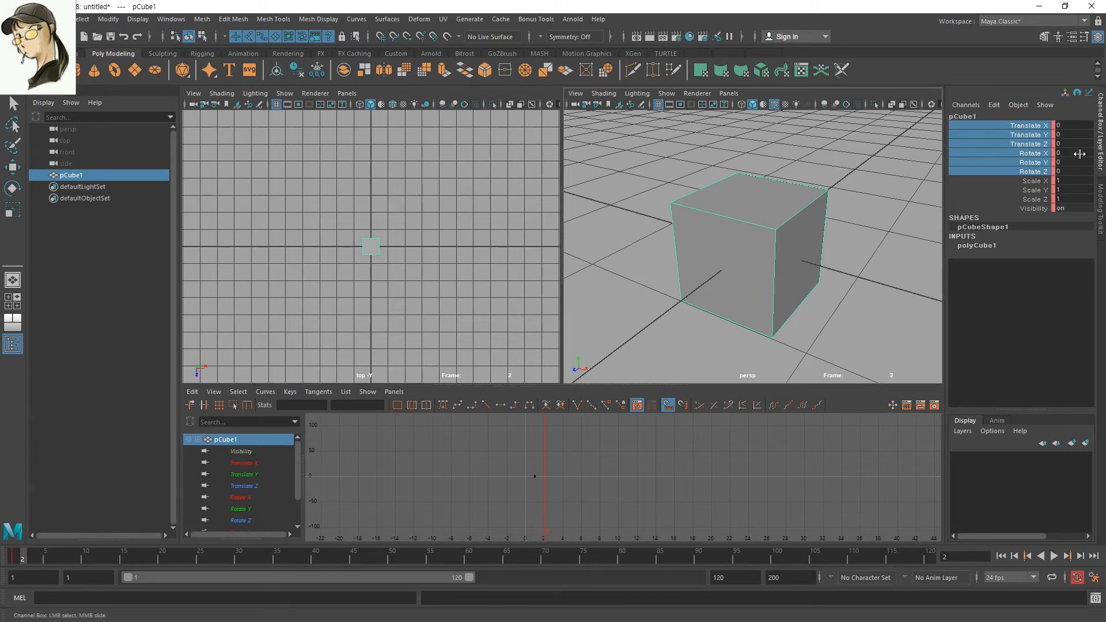
drag(1071, 153, 1072, 170)
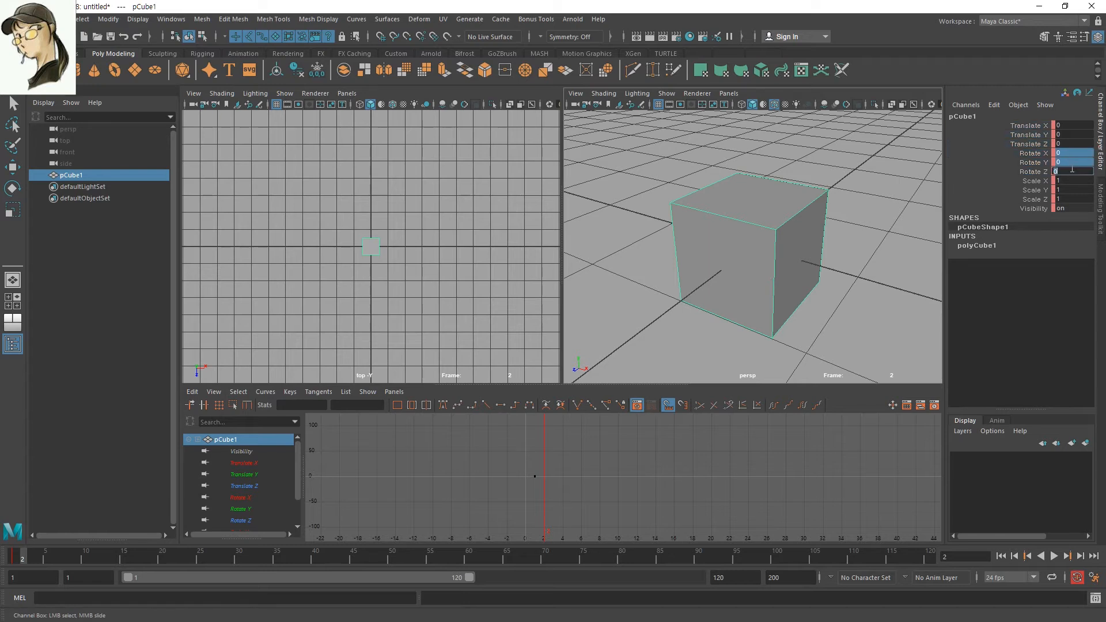
click(857, 345)
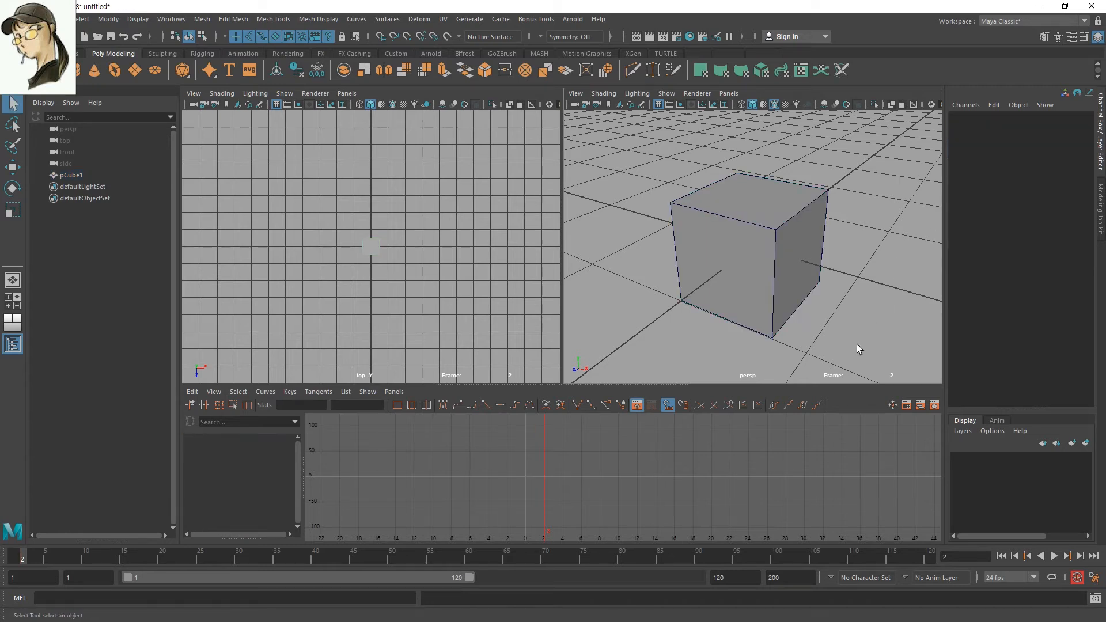
click(742, 284)
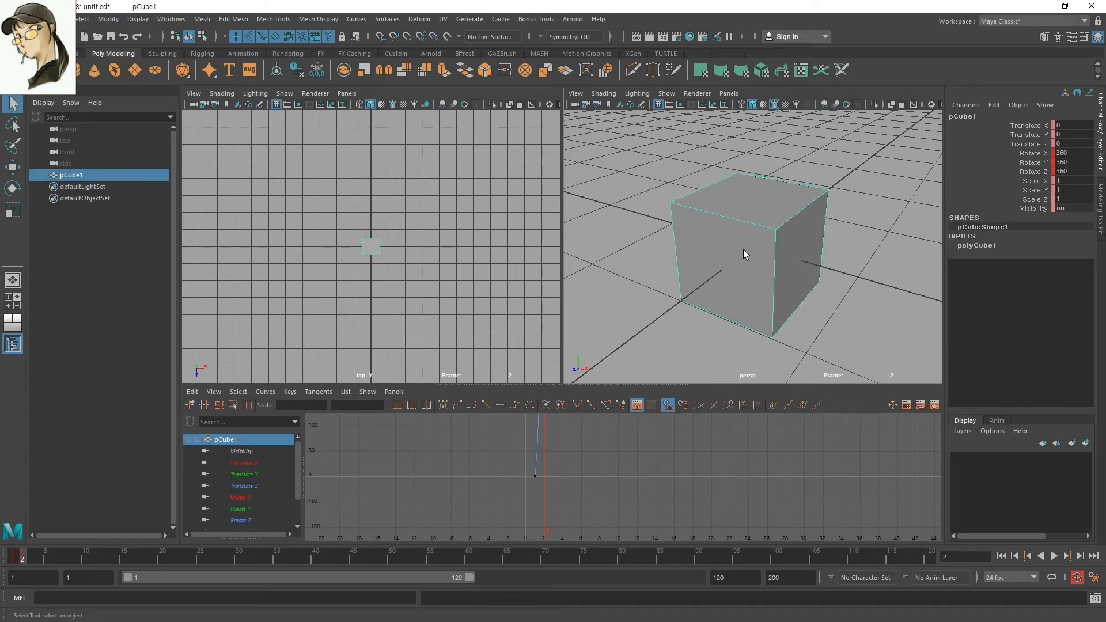
- Shape the cube into a wedge by scaling the four vertices of one side face down in Y, and return to object selection
right_drag(726, 246, 656, 250)
alt+drag(709, 241, 742, 334)
key(r)
drag(695, 147, 693, 215)
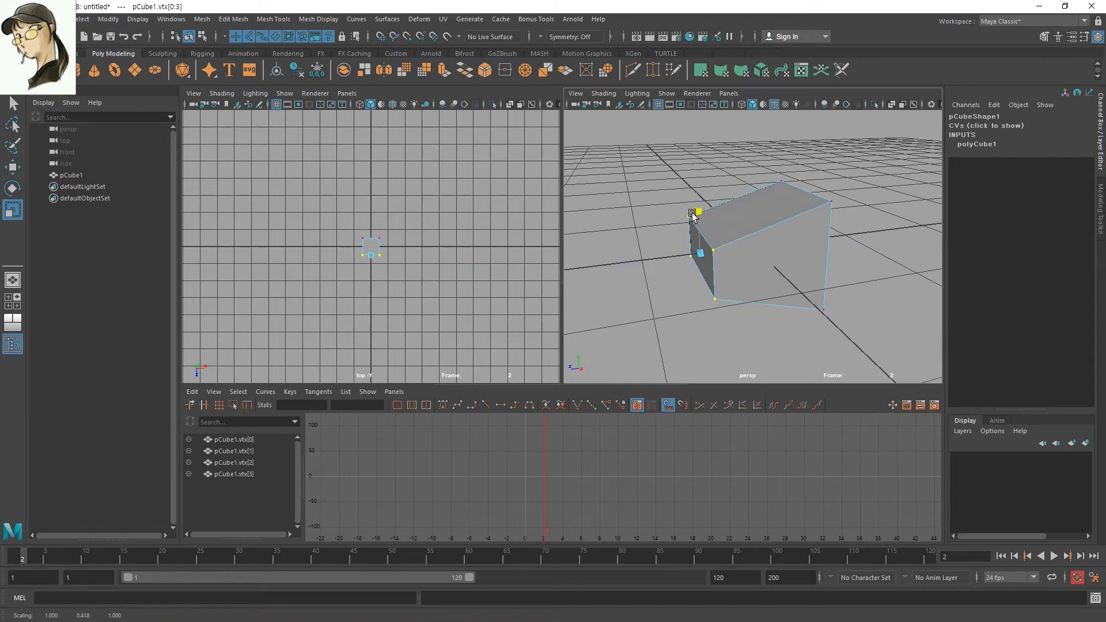
key(q)
right_drag(731, 234, 882, 229)
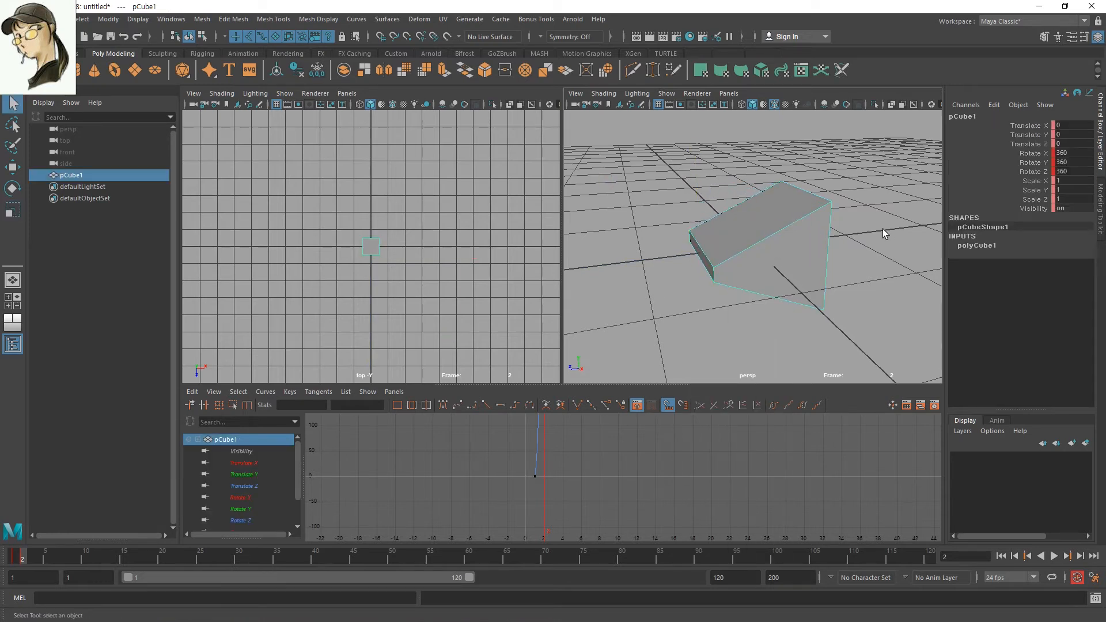
- Go back to frame 1, reselect the wedge, and frame its animation curves in the Graph Editor
click(882, 230)
alt+drag(778, 313, 826, 303)
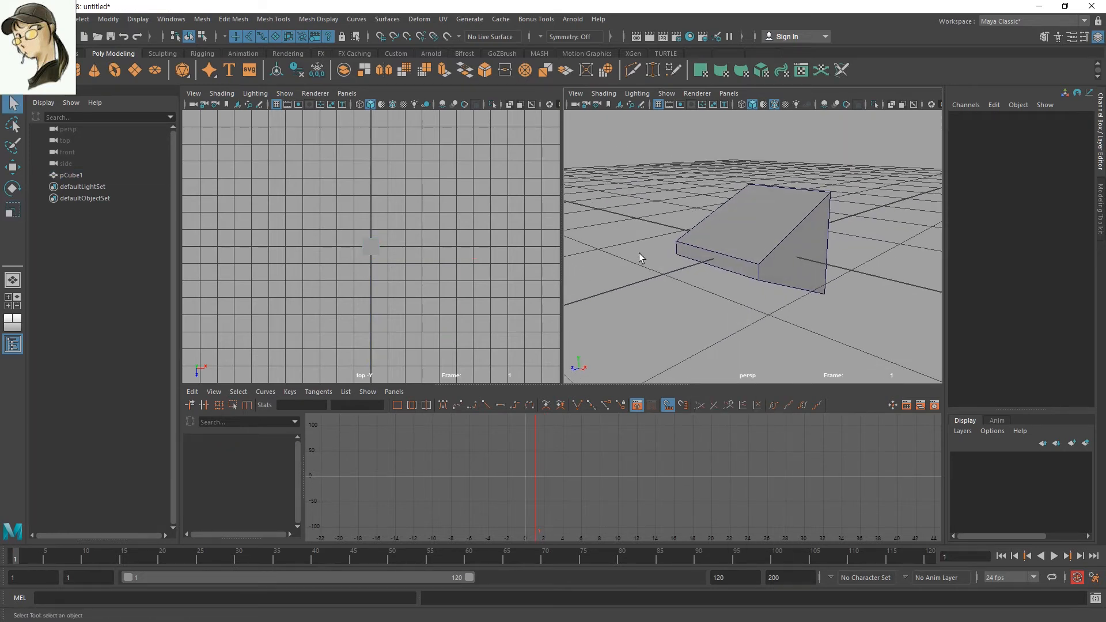
alt+drag(638, 258, 806, 241)
click(807, 241)
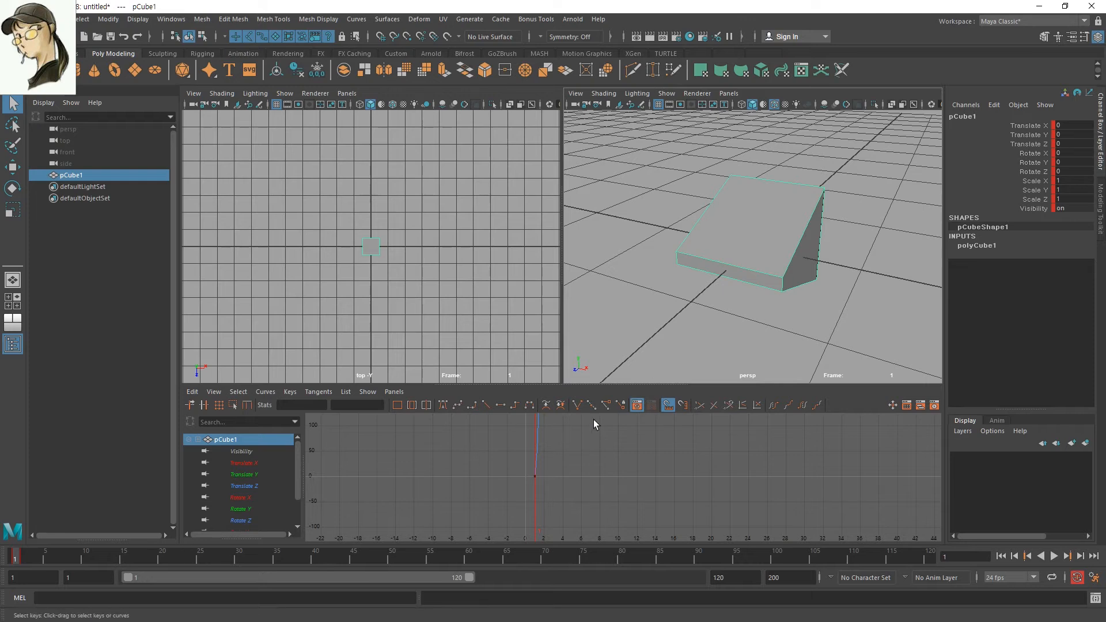
key(f)
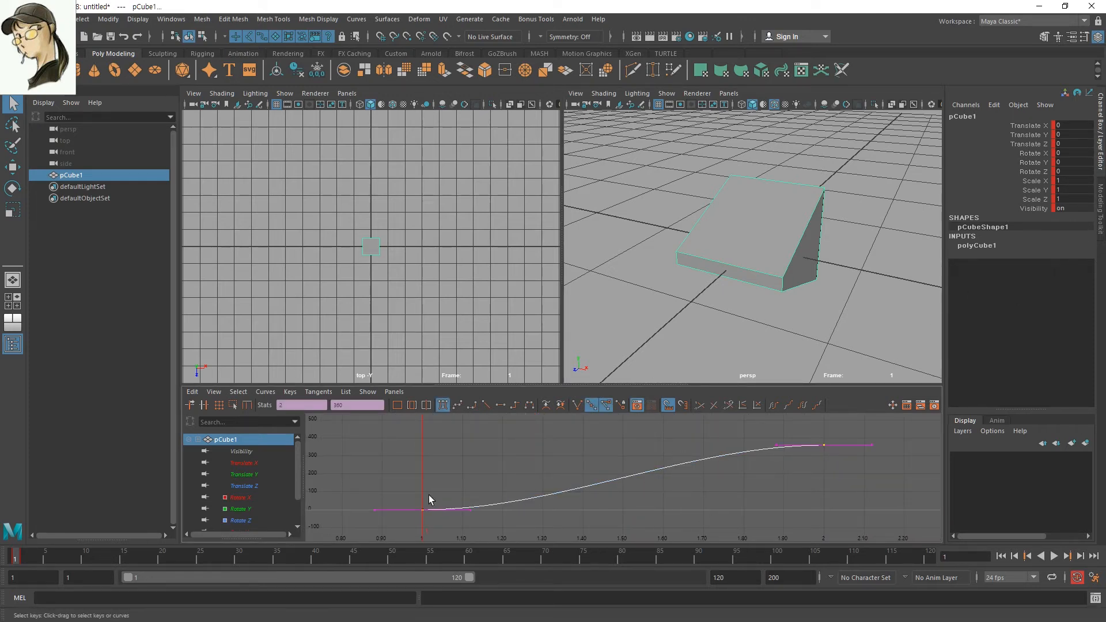
- Compare the wedge's rotation keys at frames 1 and 2 by selecting each set on the curves
drag(428, 495, 317, 592)
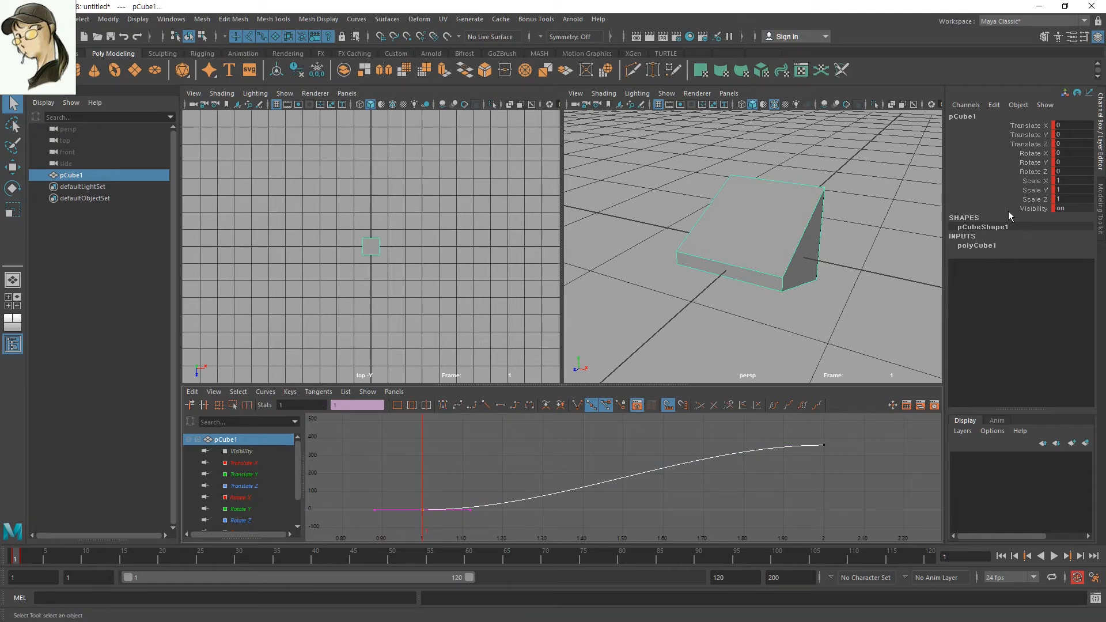
click(22, 554)
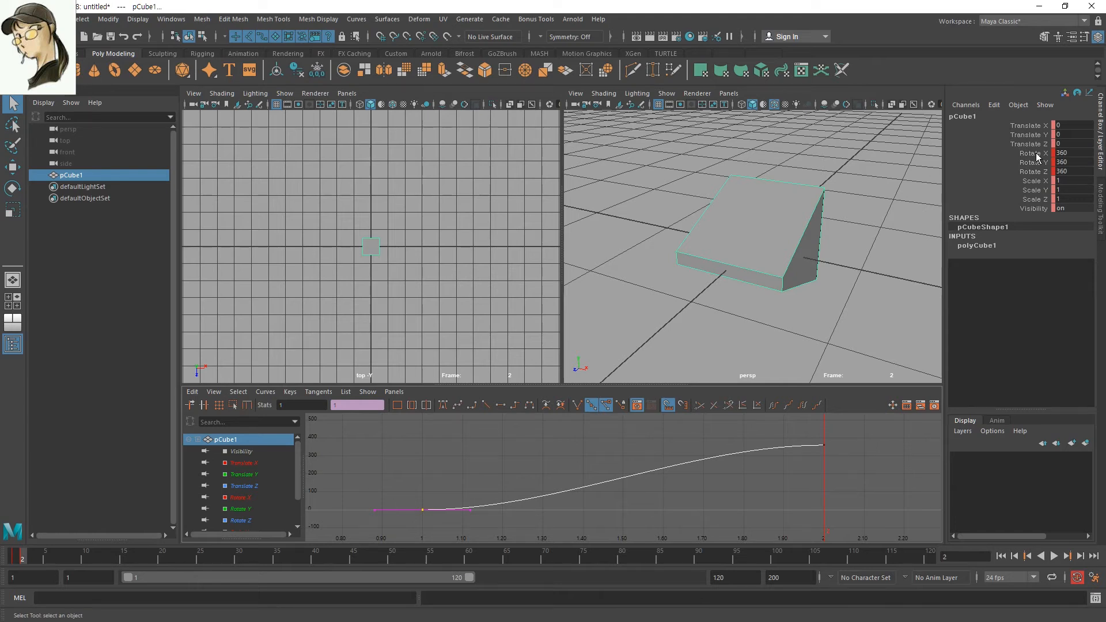
click(894, 440)
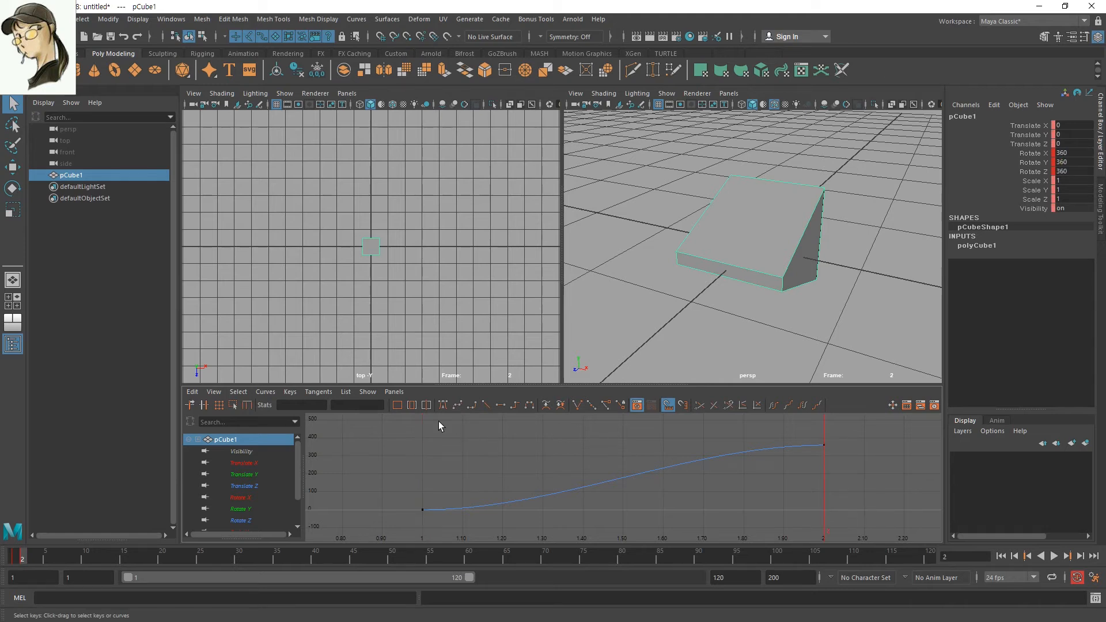
drag(738, 528, 808, 537)
drag(478, 435, 398, 526)
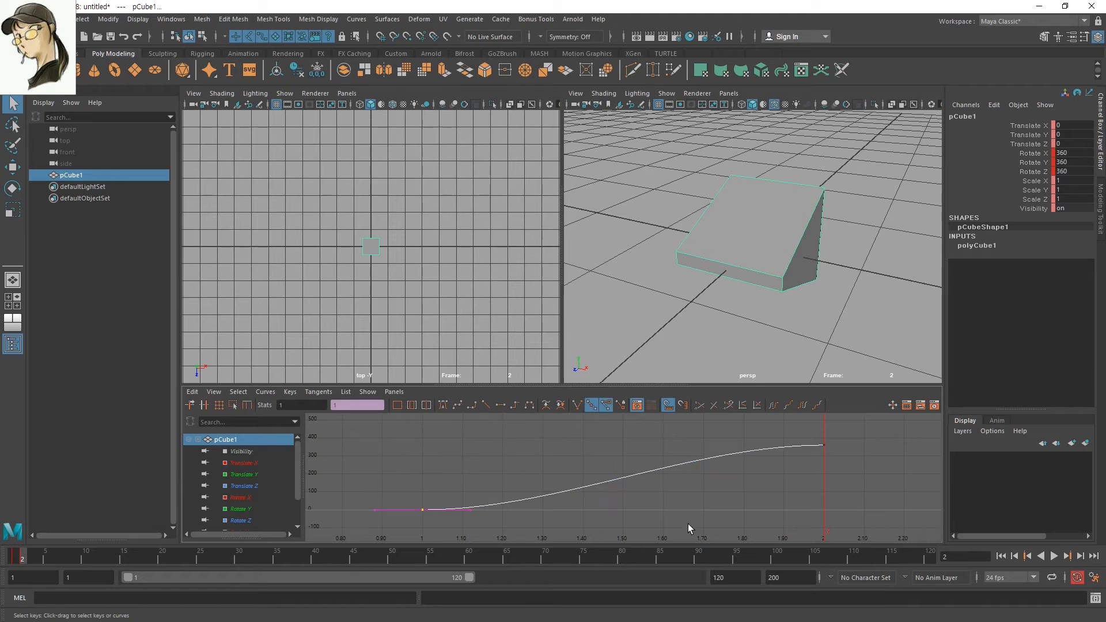
drag(942, 391, 860, 473)
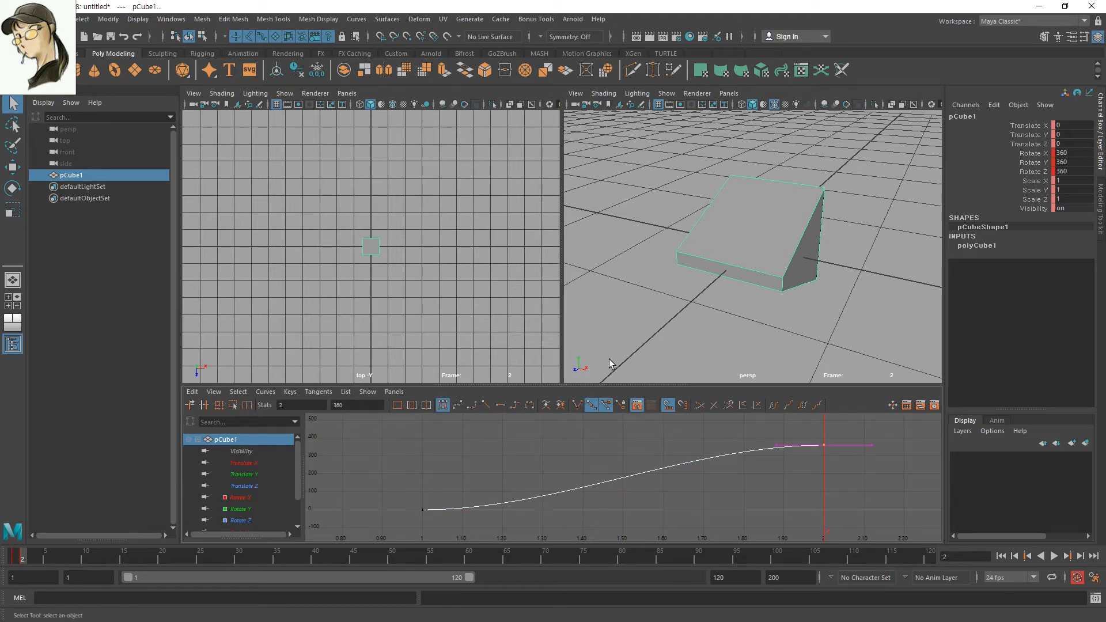
- Select the Rotate X, Y and Z keys at frame 2 and shift them horizontally to frame 8
click(737, 473)
click(645, 324)
click(769, 212)
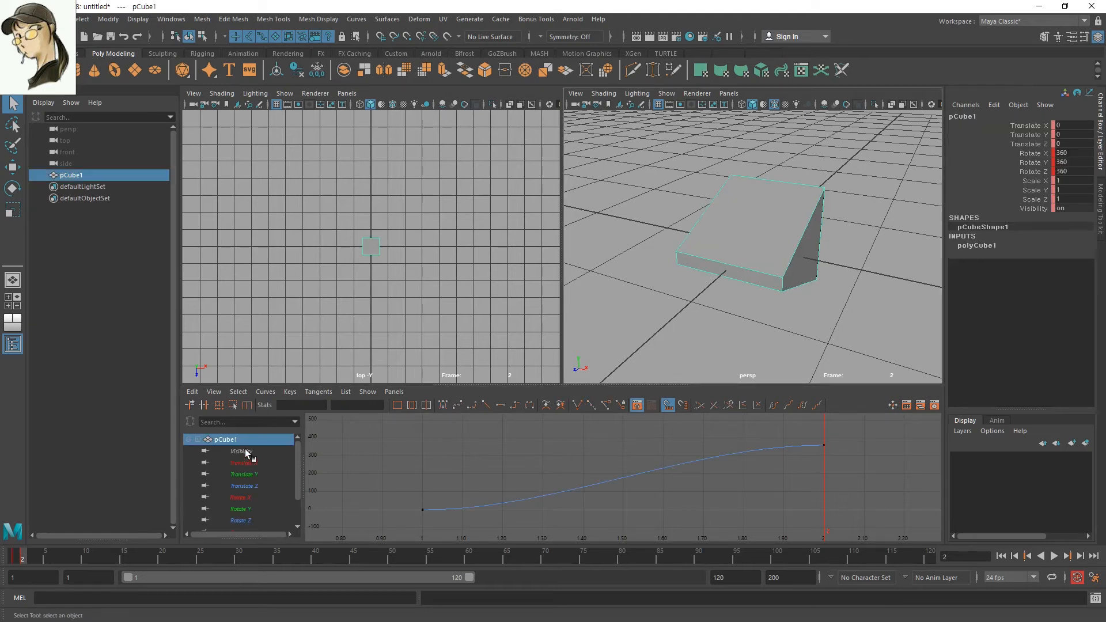
click(257, 439)
key(f)
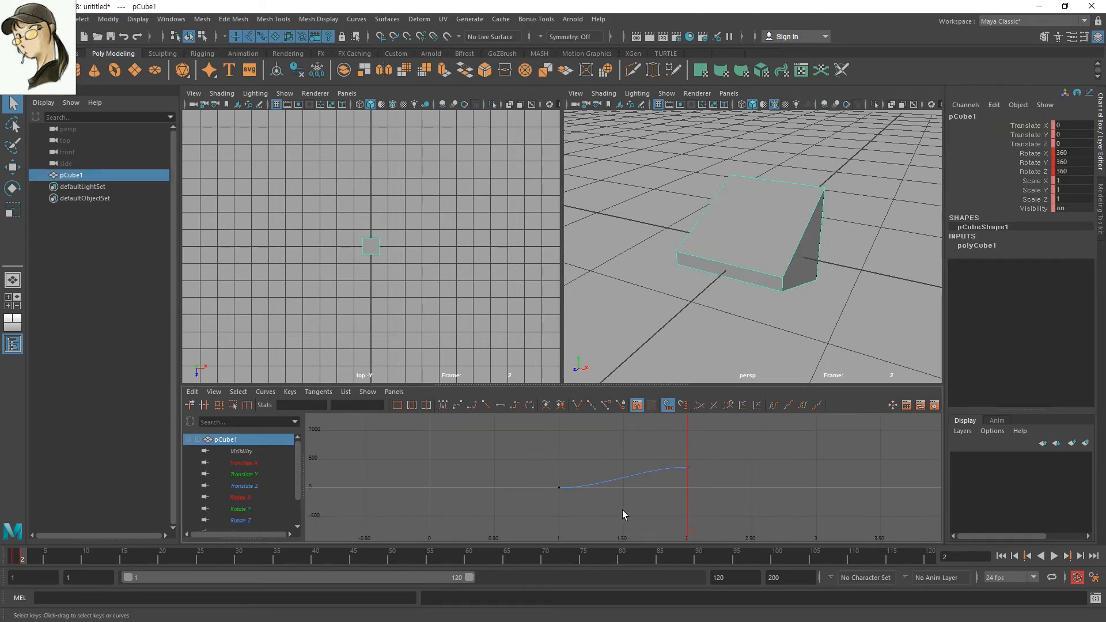
scroll(628, 491, down, 5)
drag(621, 516, 790, 403)
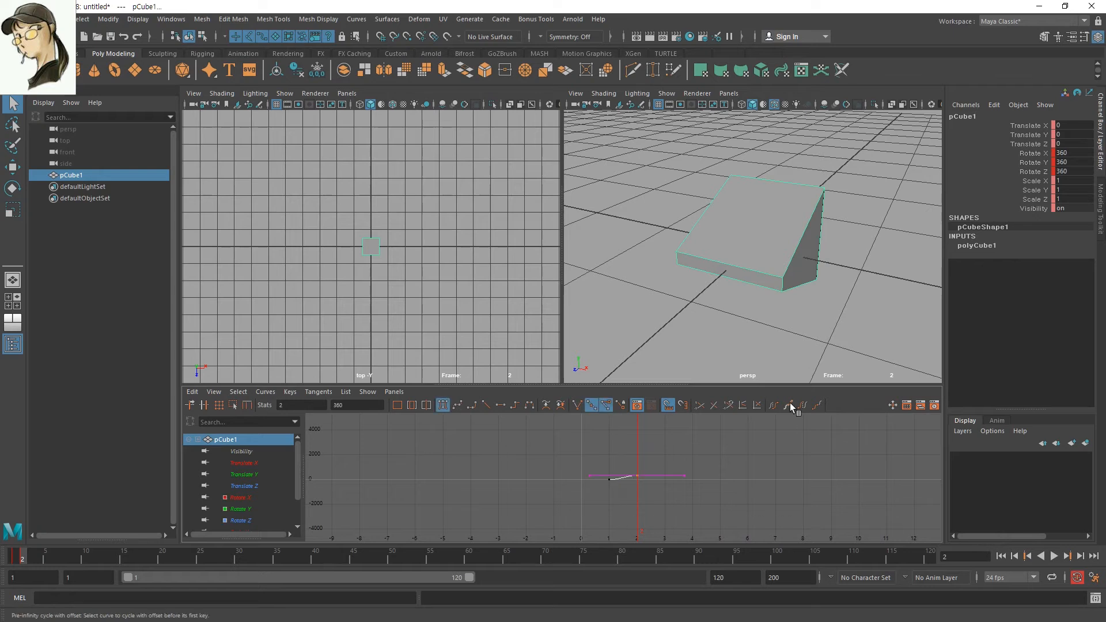
key(w)
shift+middle_drag(564, 515, 731, 514)
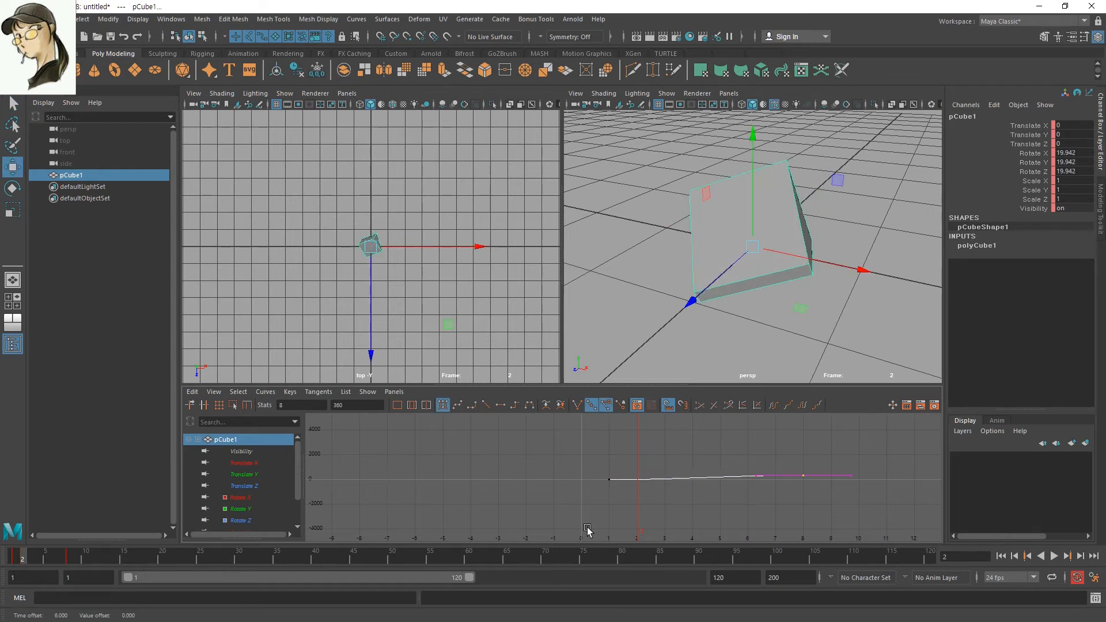
- Scrub the wedge's rotation, frame its curves, and select the Rotate X, Y and Z keys at frame 8
drag(35, 560, 2, 554)
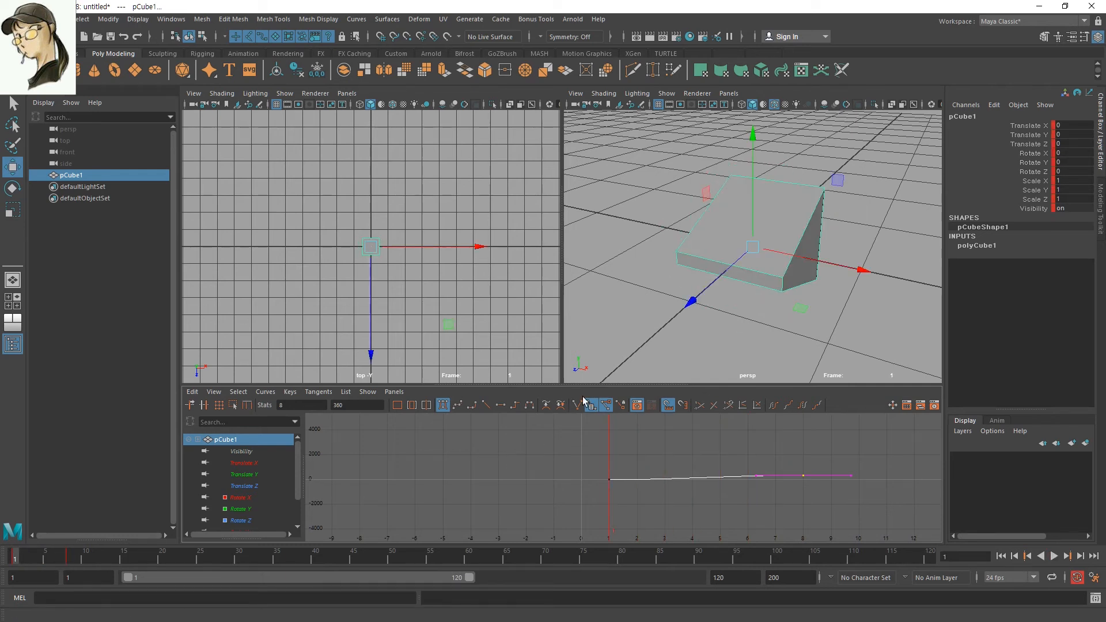
click(817, 450)
key(f)
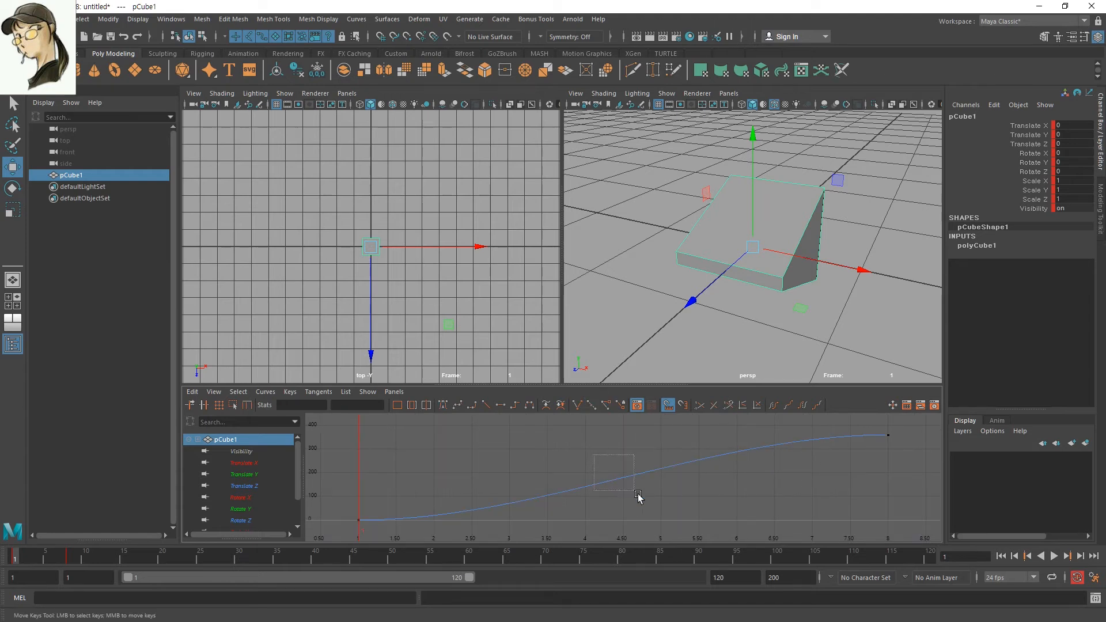
drag(638, 496, 639, 497)
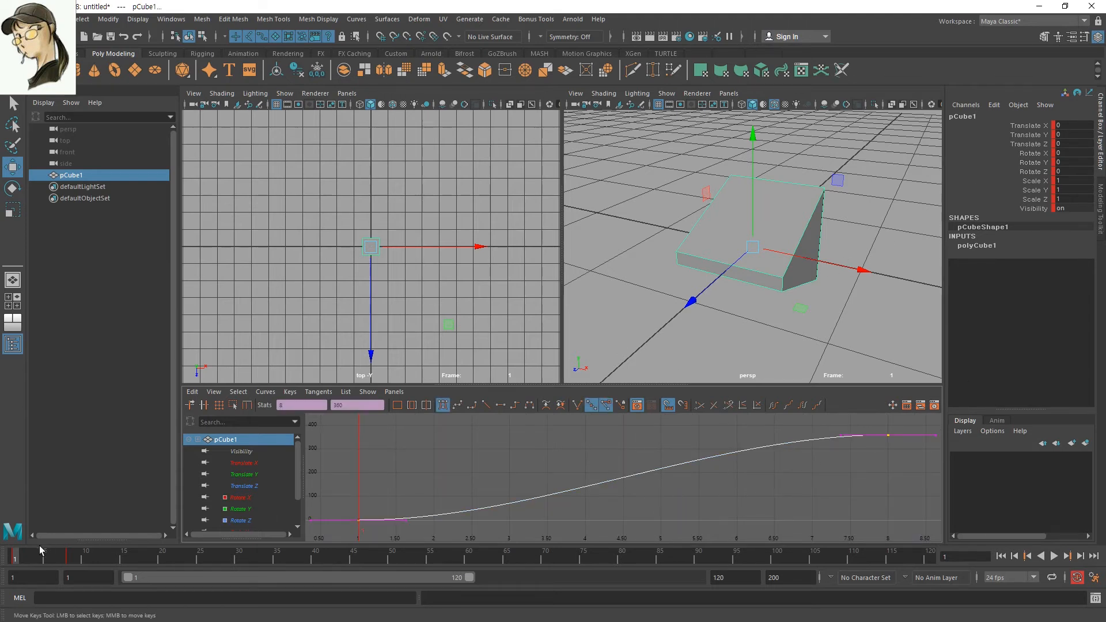
click(69, 556)
drag(852, 492, 912, 425)
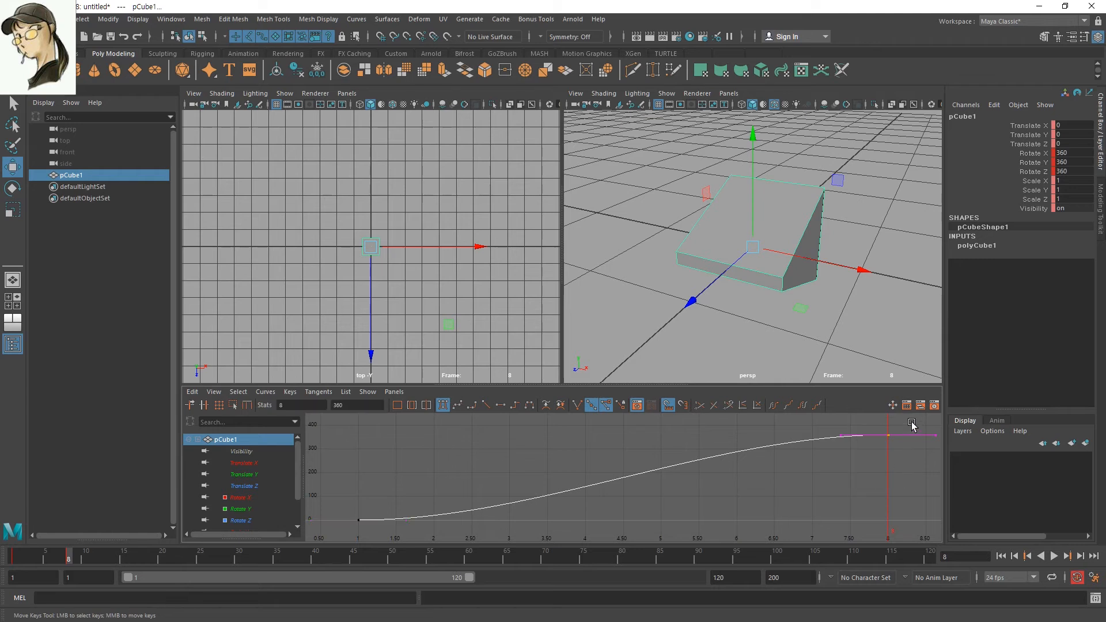
- Try setting the wedge's Rotate X, Y and Z to 0 at frame 8, check the motion, and undo the change
drag(638, 431, 673, 494)
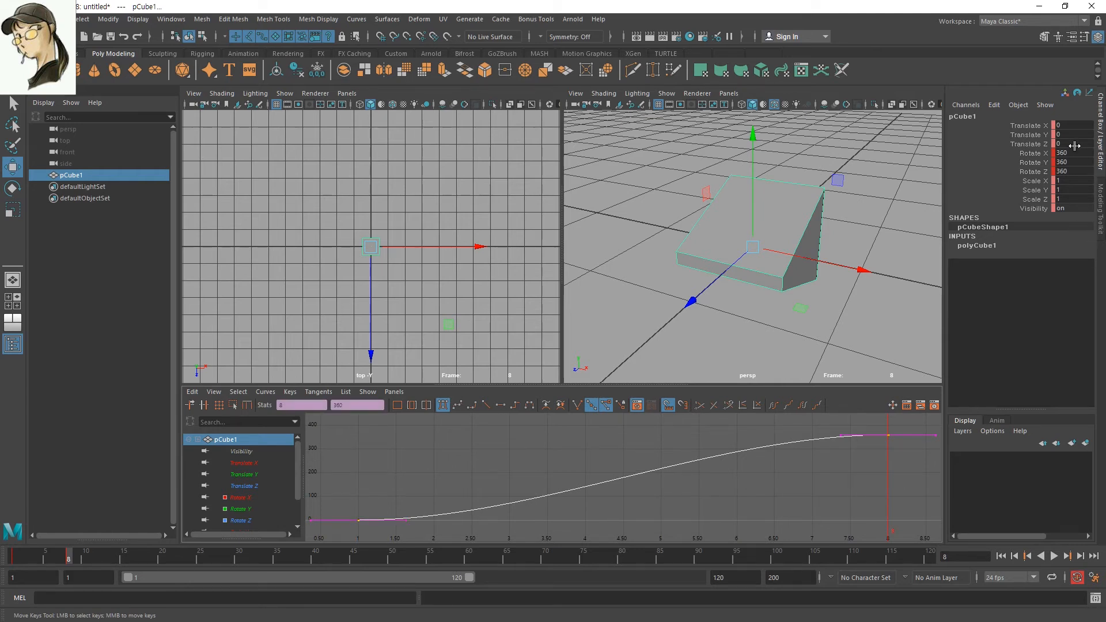
drag(1072, 151, 1071, 171)
text(0)
key(Return)
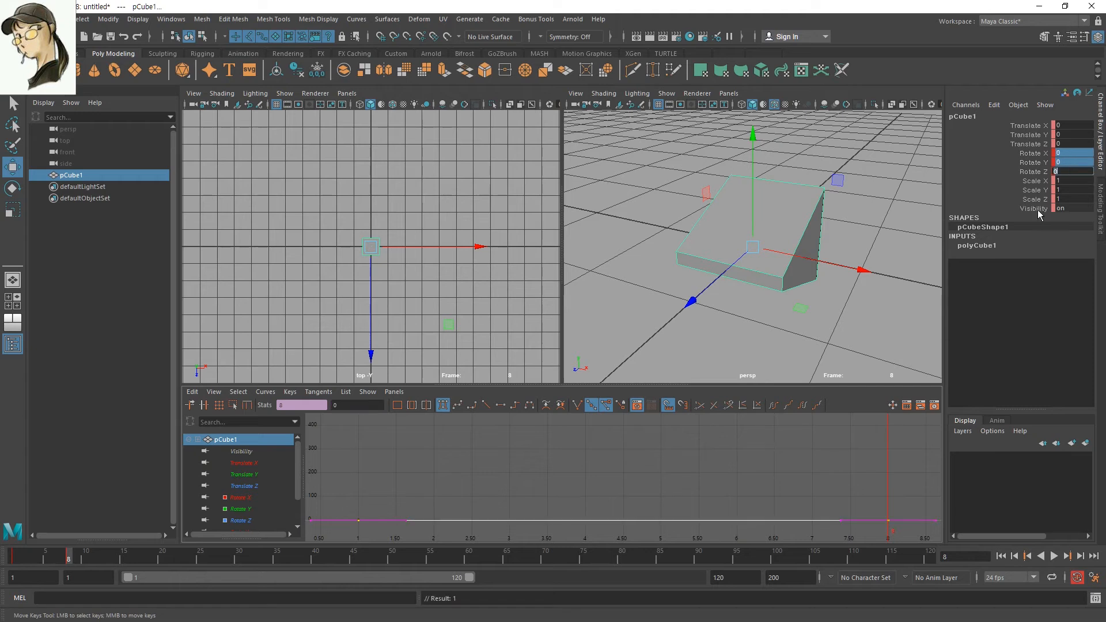
click(858, 439)
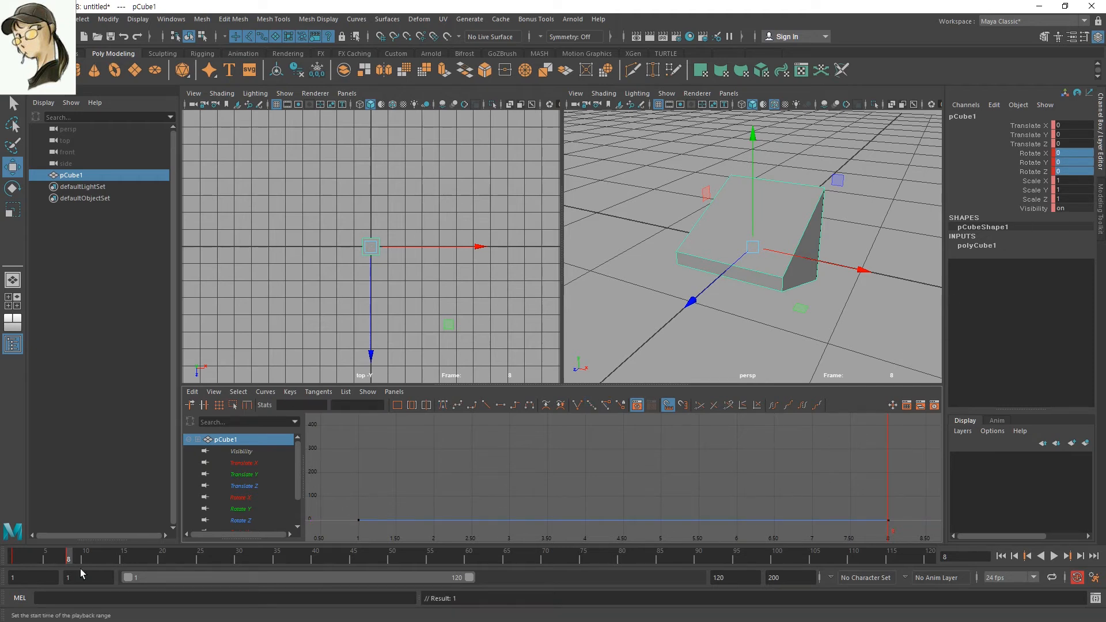
mouse_move(68, 557)
mouse_down()
mouse_move(18, 555)
mouse_move(71, 553)
mouse_up()
click(851, 337)
key(ctrl+z)
key(ctrl+z)
key(ctrl+z)
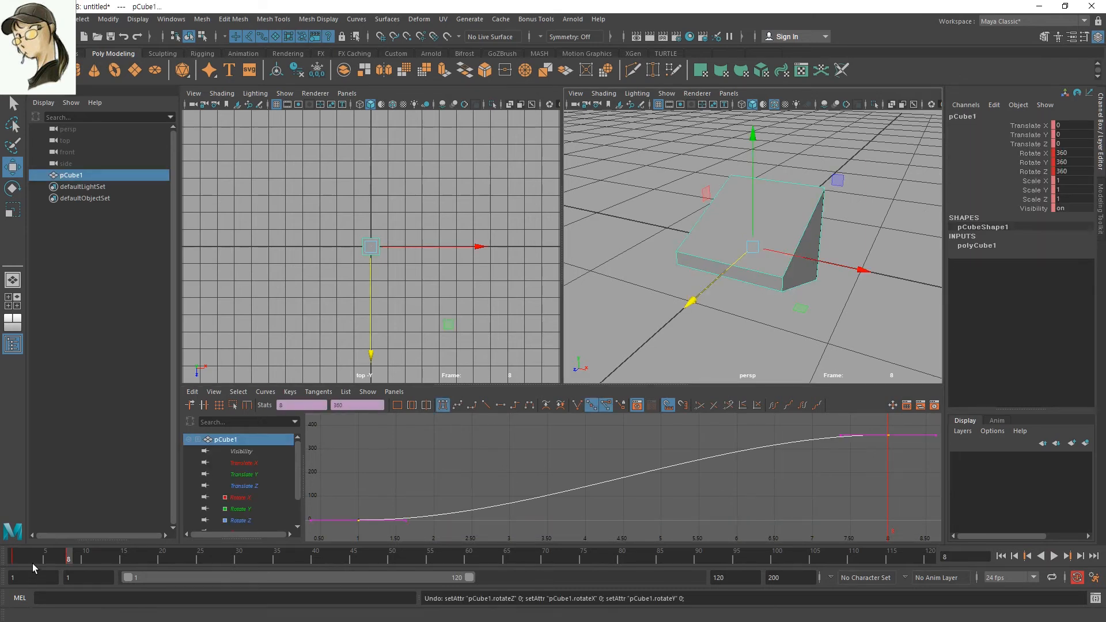
- Rotate the wedge freely to about 4.6, -0.4, -4 in X, Y, Z at frame 2 and about 2.6, 1.1, -0.6 at frame 3
drag(32, 564, 20, 559)
key(e)
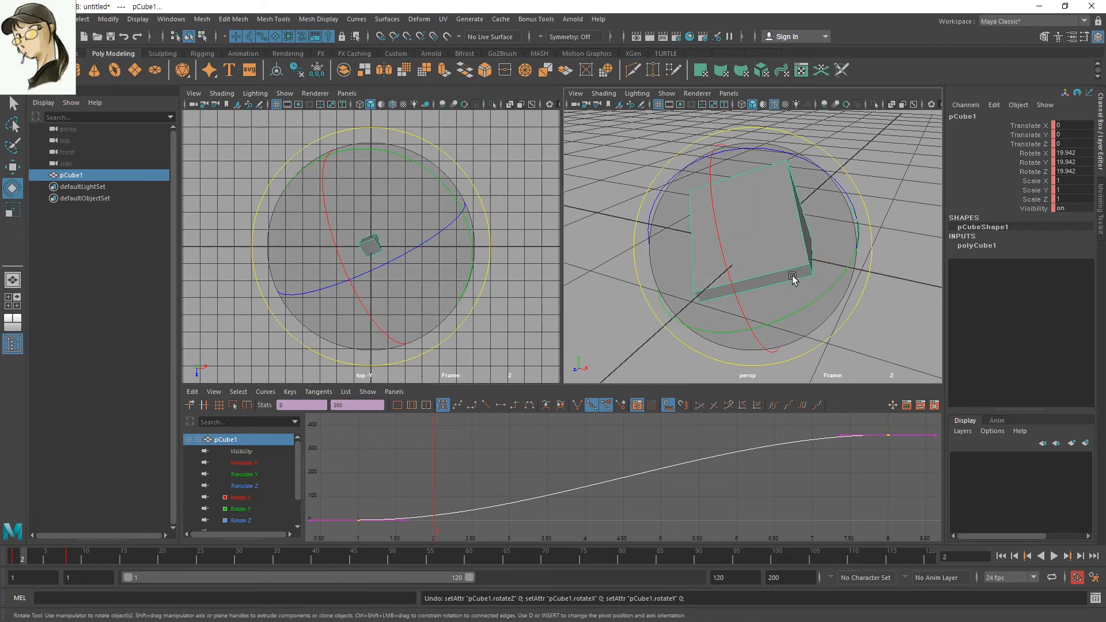
drag(769, 311, 876, 241)
key(alt+period)
drag(711, 313, 874, 201)
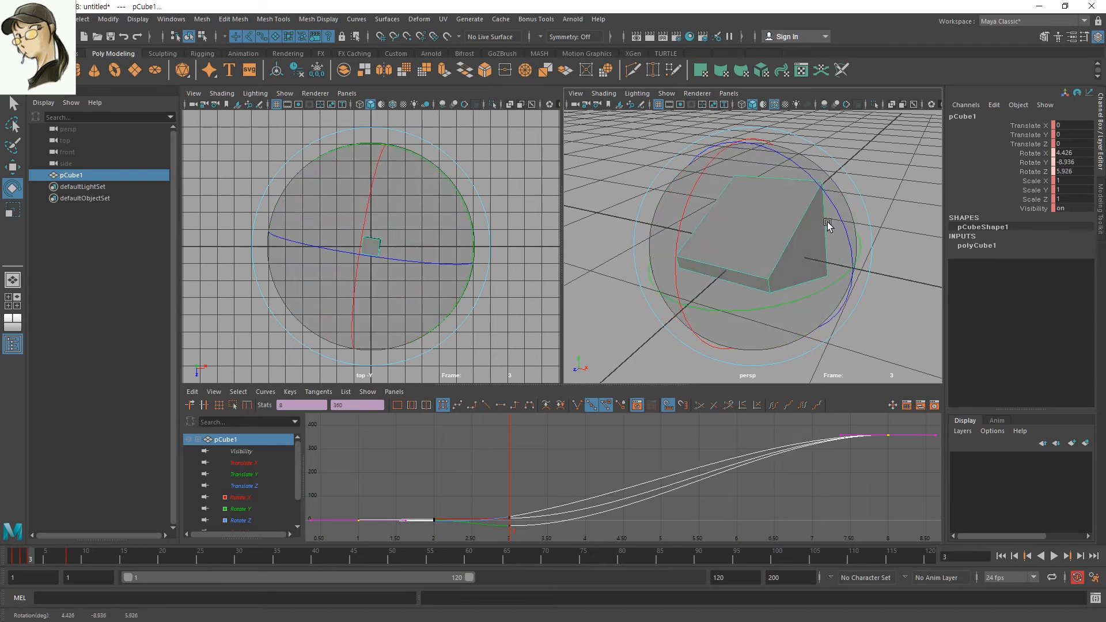
key(alt+comma)
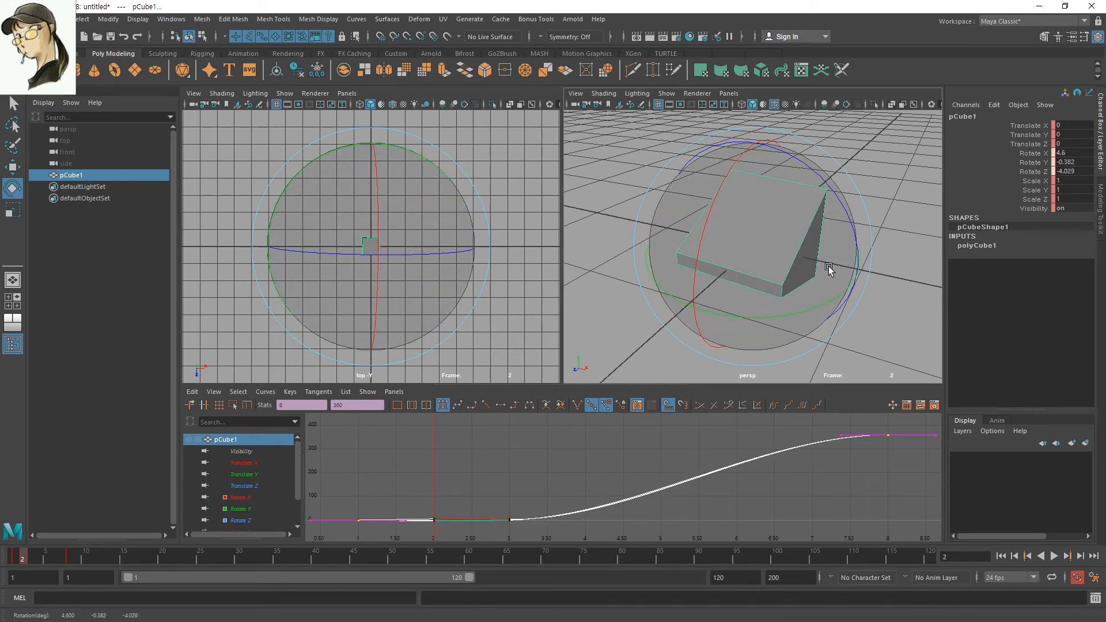
- Rotate the wedge freely at frame 4 to about 3.4, 4.9 and -4.5 on Rotate X, Y and Z
key(alt+period)
key(alt+period)
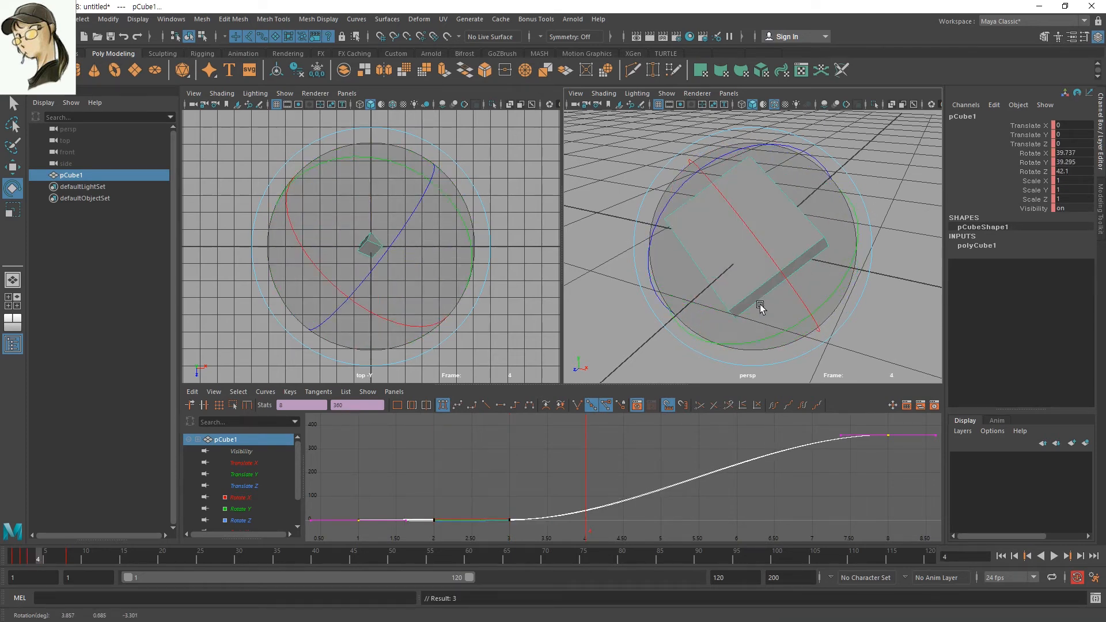
drag(760, 306, 666, 249)
drag(842, 212, 821, 285)
drag(851, 208, 854, 257)
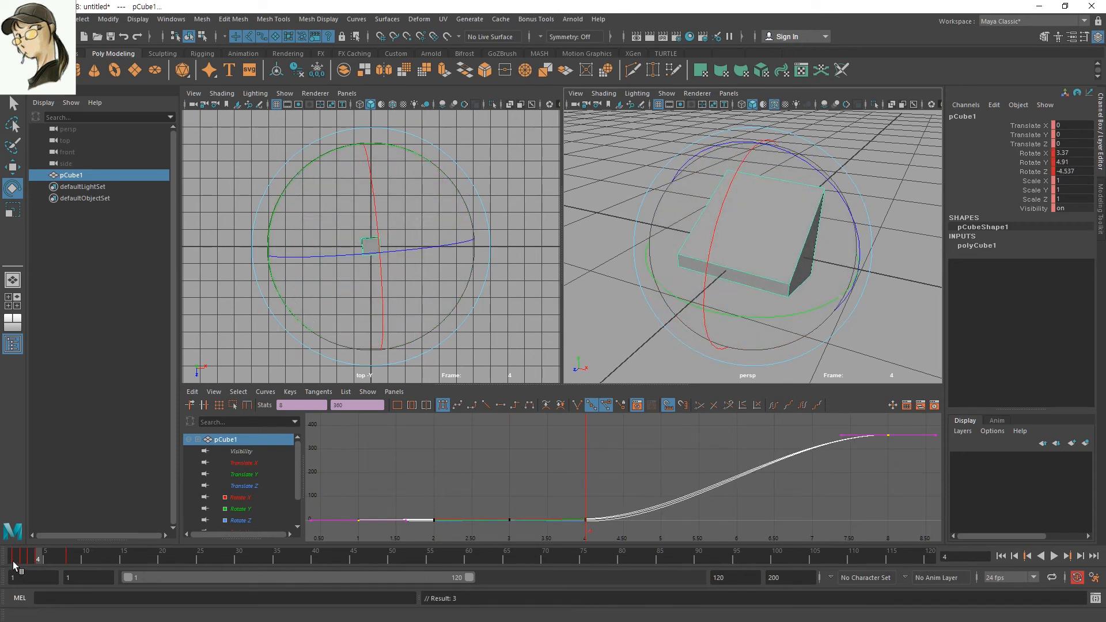
- Scrub through the wedge's rotation over frames 1 to 4 and select all its keys in the Graph Editor
drag(14, 559, 29, 554)
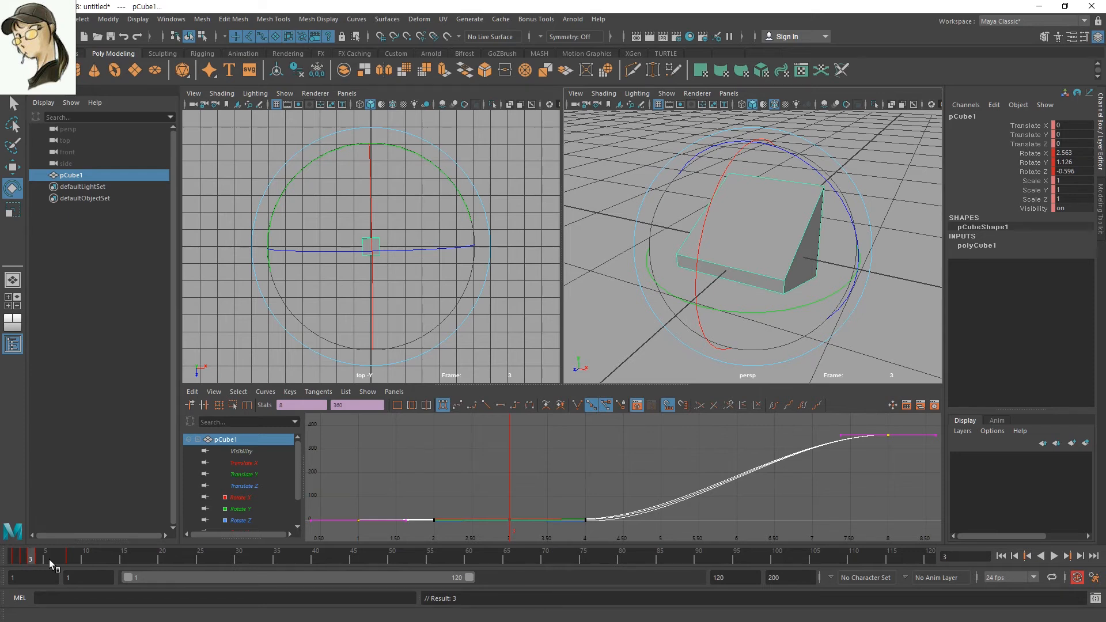
drag(26, 558, 6, 565)
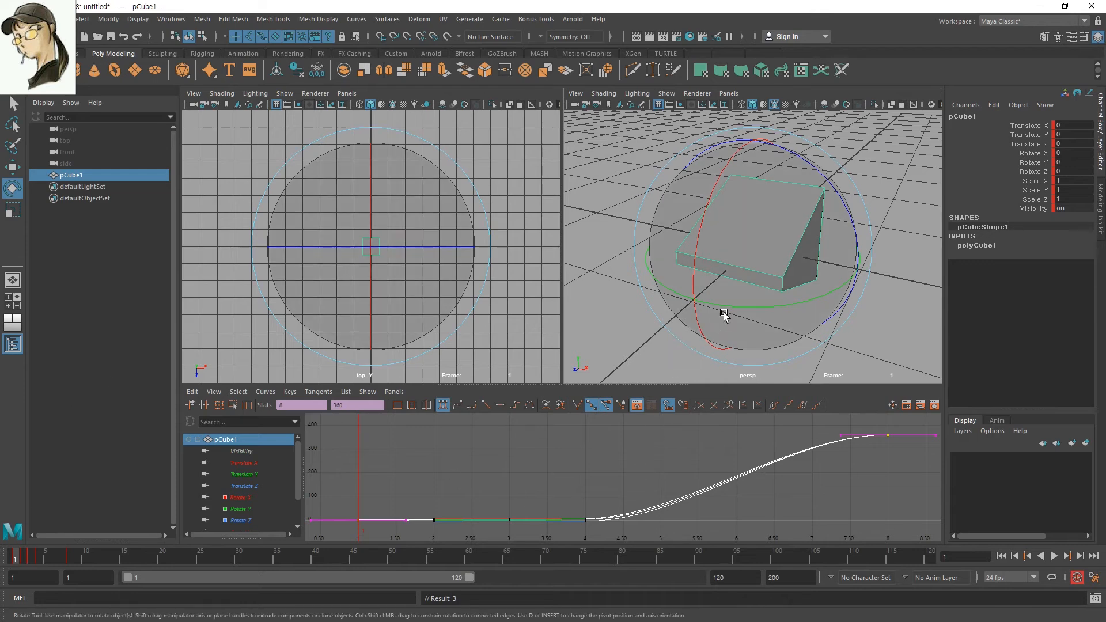
scroll(728, 322, down, 4)
alt+drag(804, 238, 743, 236)
key(q)
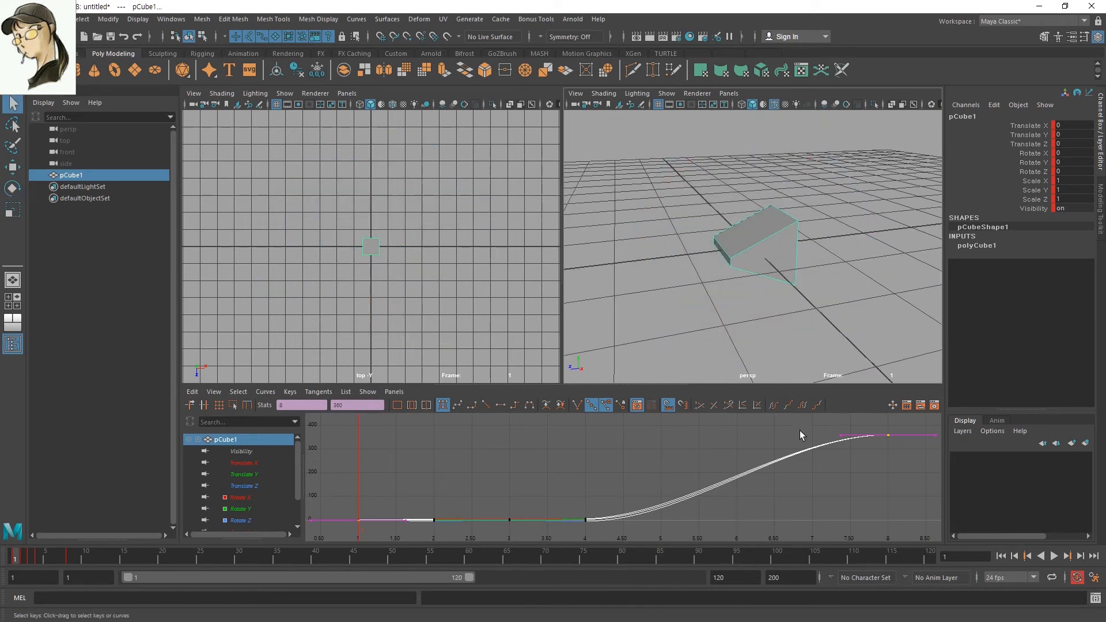
scroll(772, 455, down, 6)
click(665, 534)
drag(665, 535, 678, 429)
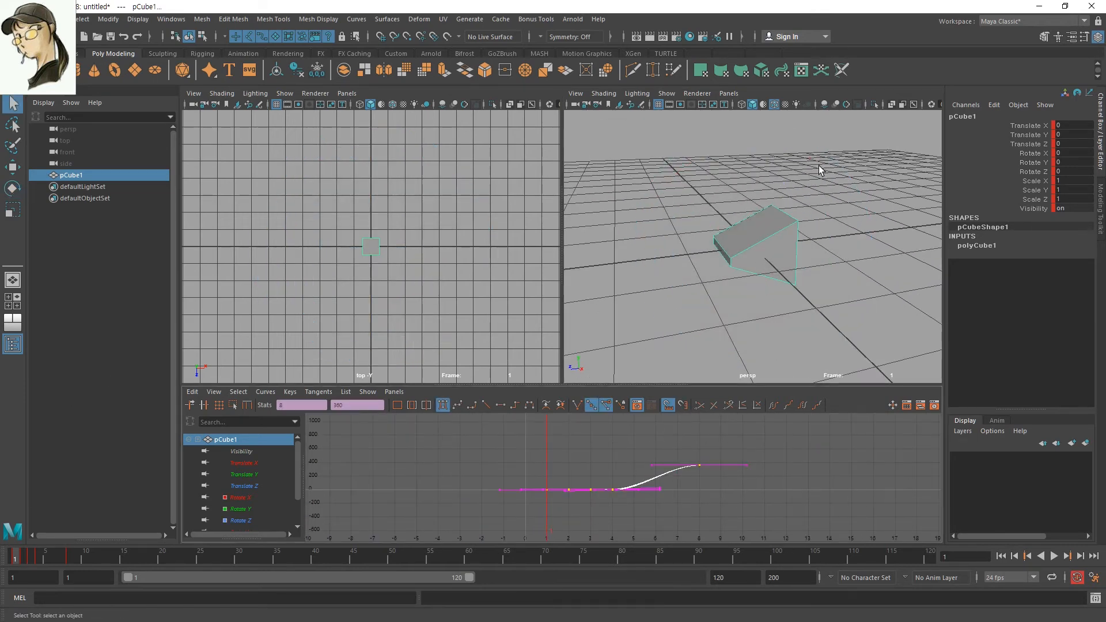
- Move the wedge with the Move tool, rotate it with the Rotate tool, and undo the last rotation
alt+drag(790, 155, 887, 202)
key(w)
drag(818, 197, 681, 225)
key(e)
drag(759, 237, 802, 238)
drag(754, 173, 764, 260)
key(ctrl+z)
alt+drag(848, 278, 801, 274)
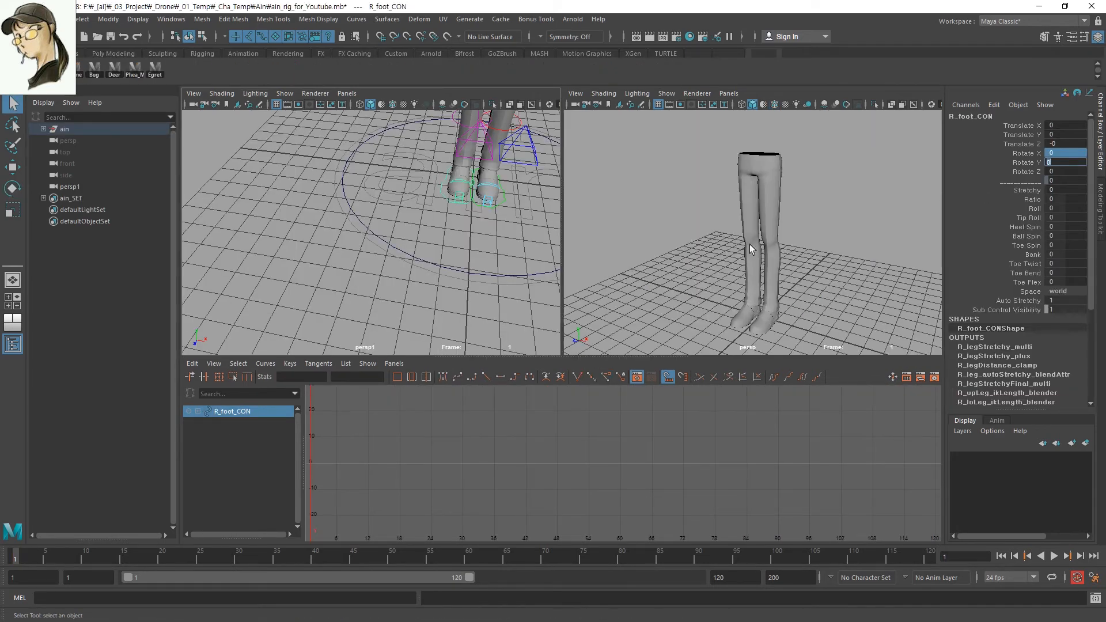
- Orbit the leg rig to view the feet closely and select the left foot control with the Move tool
alt+drag(483, 216, 398, 200)
alt+middle_drag(437, 273, 179, 206)
alt+drag(381, 247, 381, 234)
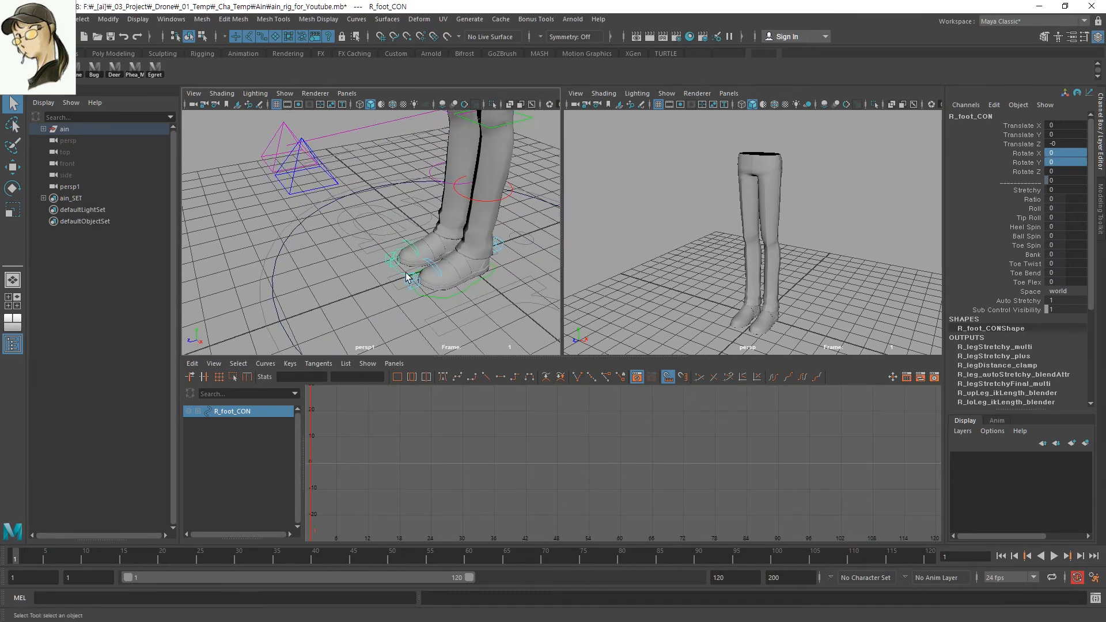
alt+middle_drag(408, 277, 368, 280)
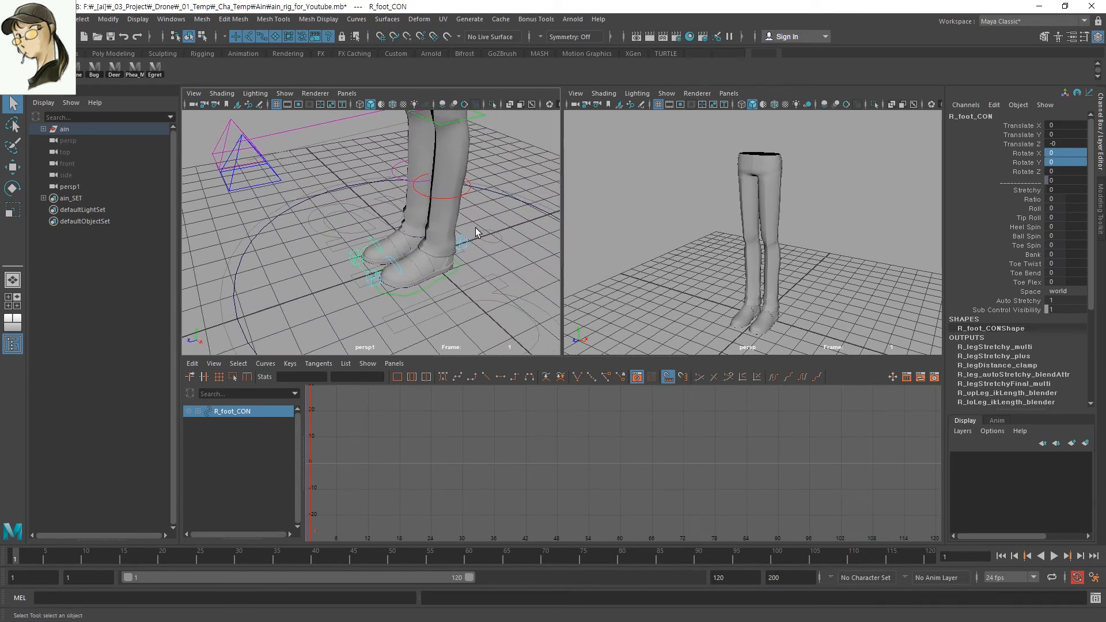
alt+drag(475, 227, 438, 280)
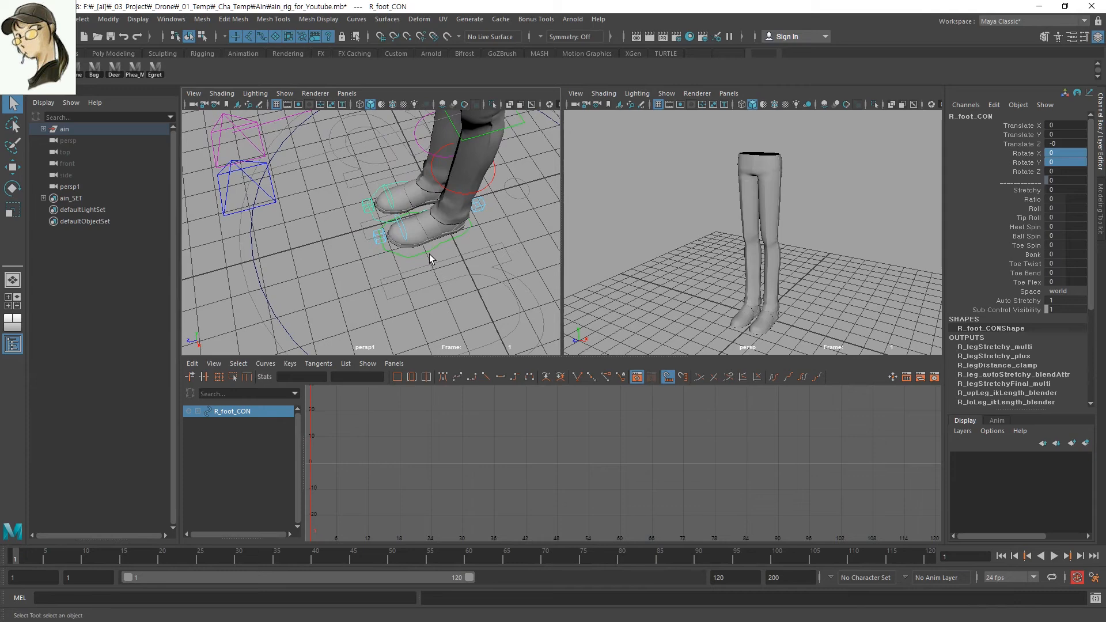
click(429, 258)
key(w)
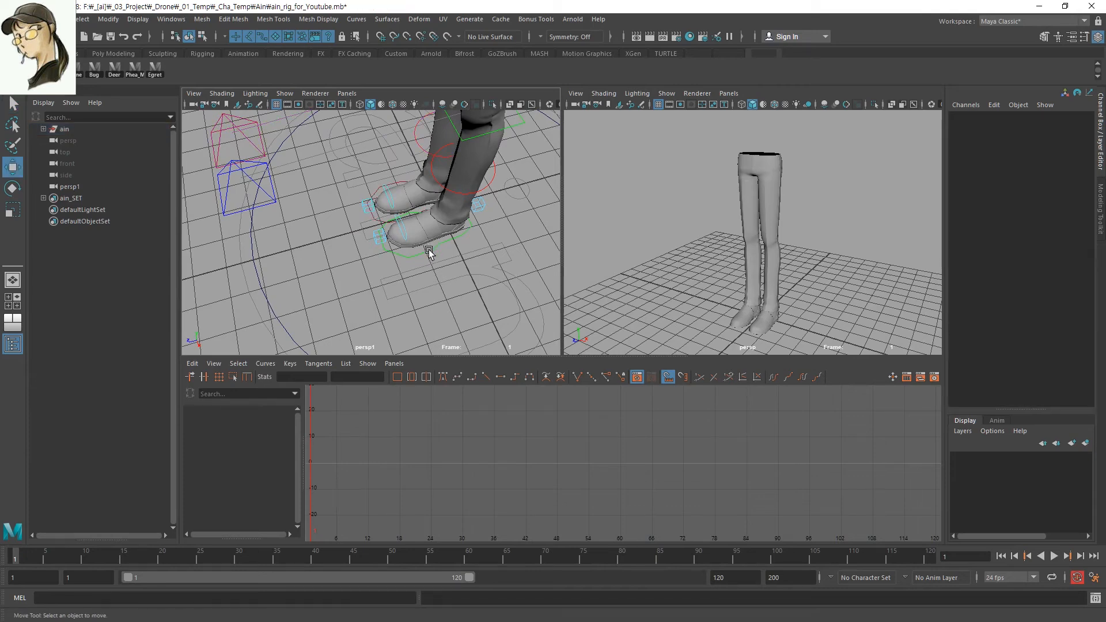
click(429, 252)
- Pull the left foot control forward to about 11.7 on Translate Z
alt+drag(419, 240, 339, 245)
key(ctrl+z)
alt+drag(397, 277, 462, 305)
alt+right_drag(462, 304, 463, 310)
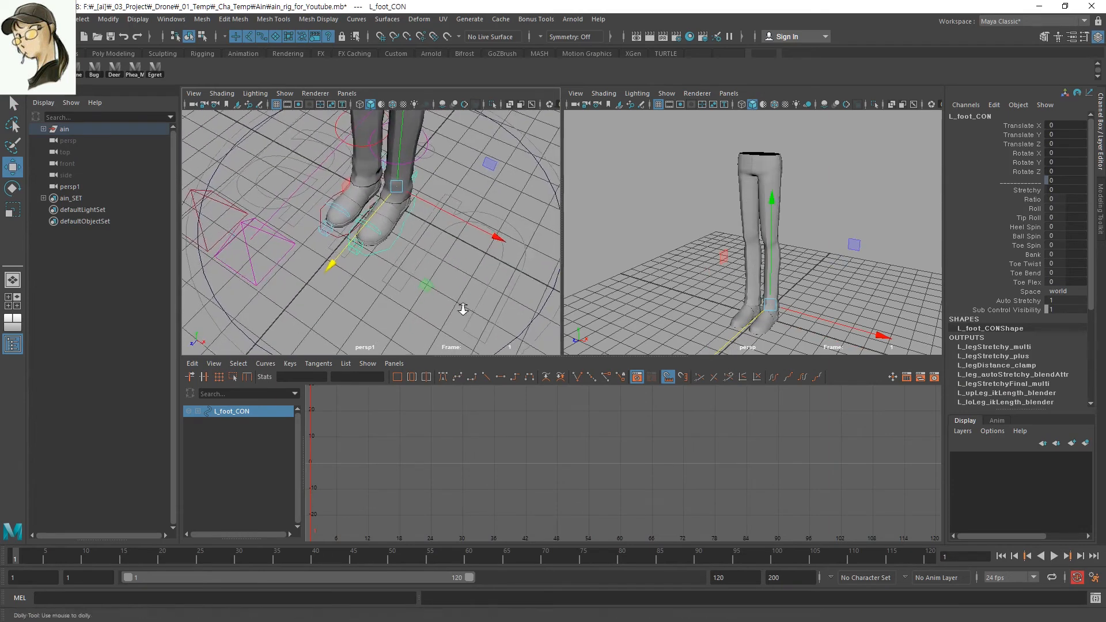
alt+drag(463, 309, 525, 264)
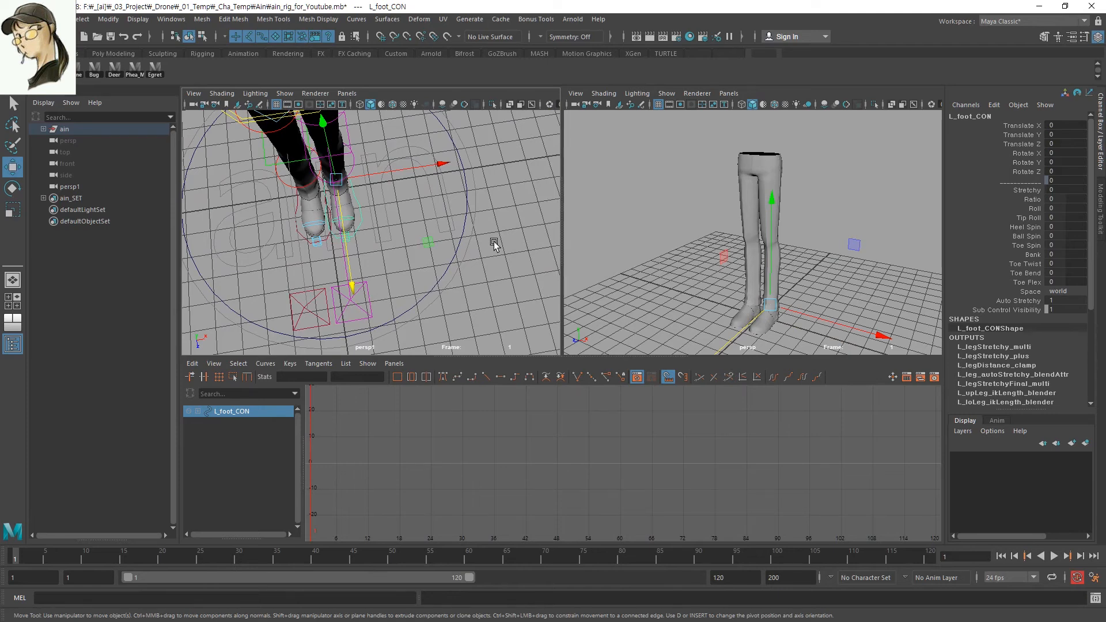
alt+drag(493, 241, 526, 222)
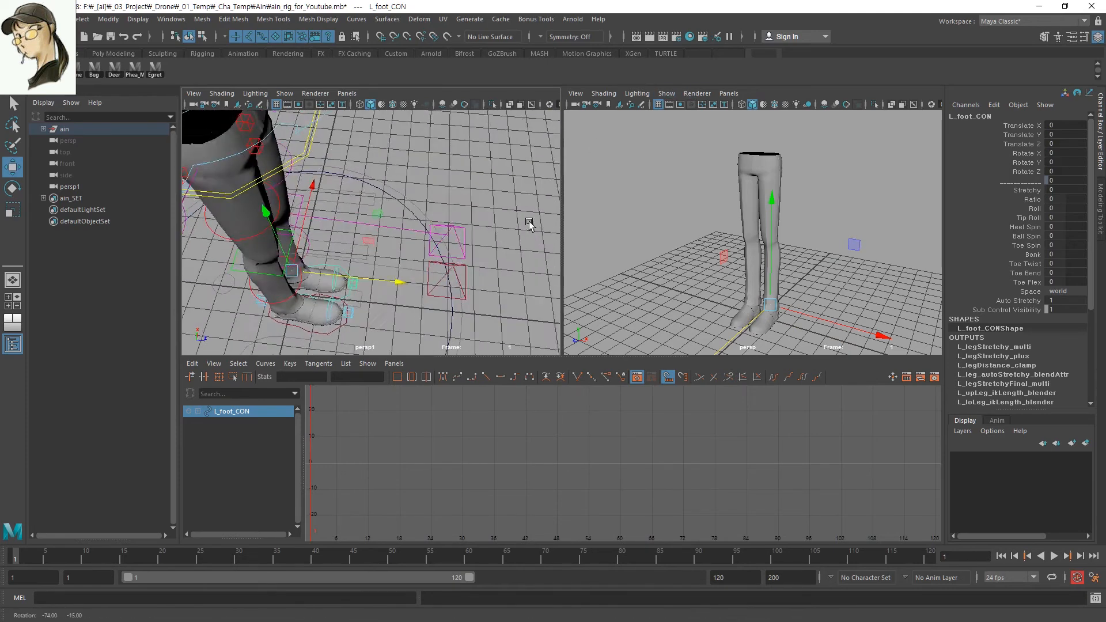
alt+right_drag(526, 223, 492, 248)
drag(429, 262, 594, 238)
key(q)
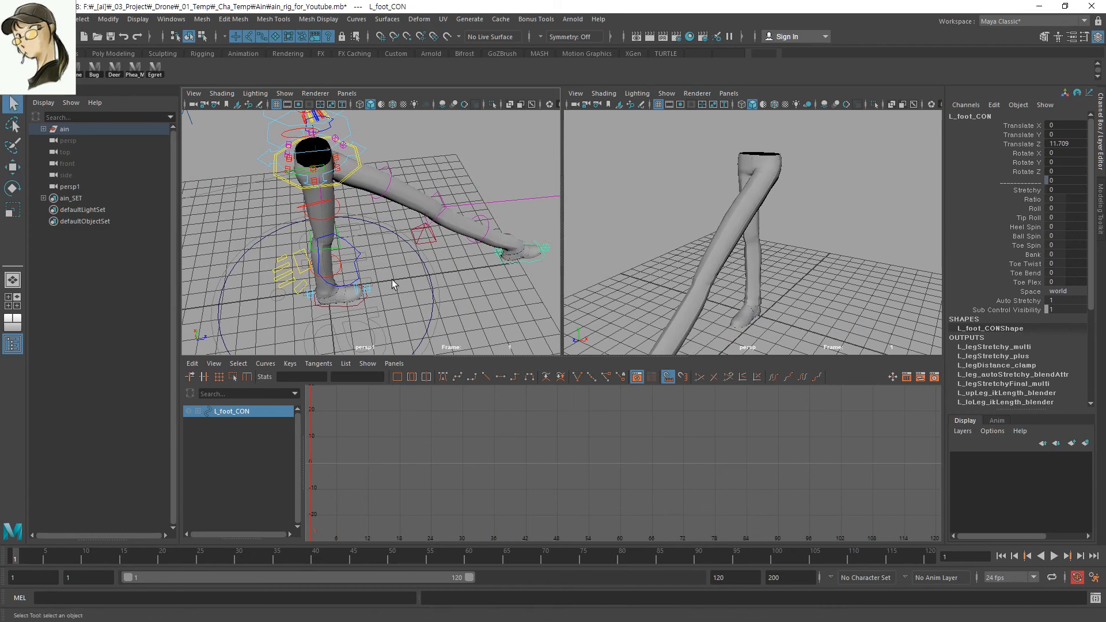
- Move the right foot control forward as well, and undo the moves of both feet
click(355, 306)
key(w)
drag(293, 295, 369, 262)
key(ctrl+z)
key(ctrl+z)
key(ctrl+z)
- Turn the feet outward by rotating the left foot control to about 4.3 and the right to about 6 on Rotate Y
alt+right_drag(369, 262, 437, 420)
alt+middle_drag(395, 293, 454, 261)
alt+drag(454, 261, 424, 277)
key(e)
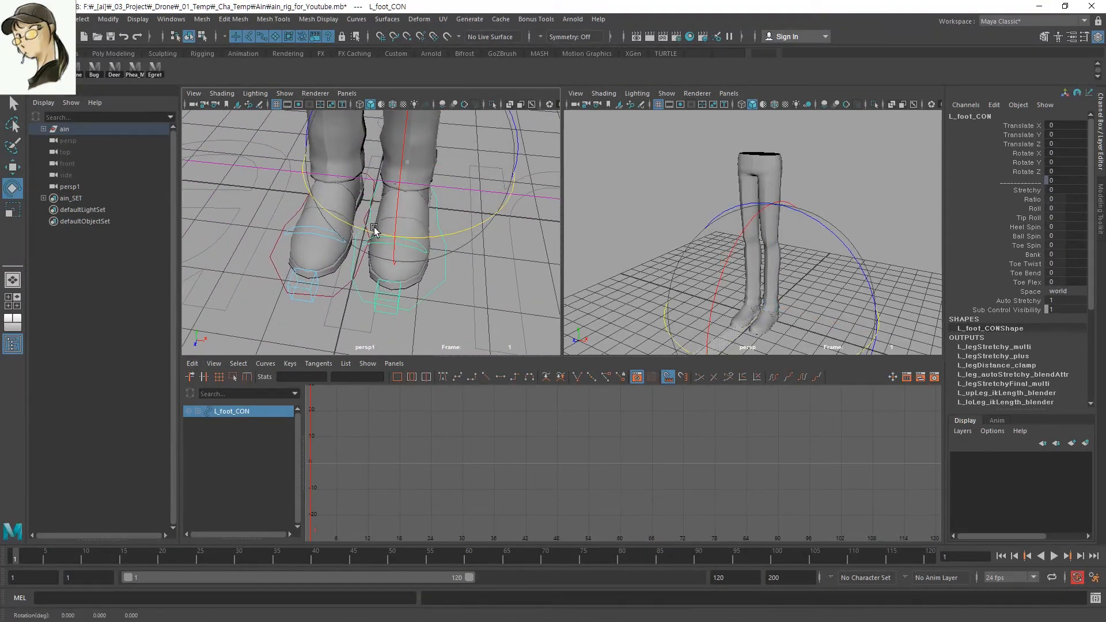
drag(382, 231, 381, 217)
key(q)
click(336, 301)
key(e)
key(q)
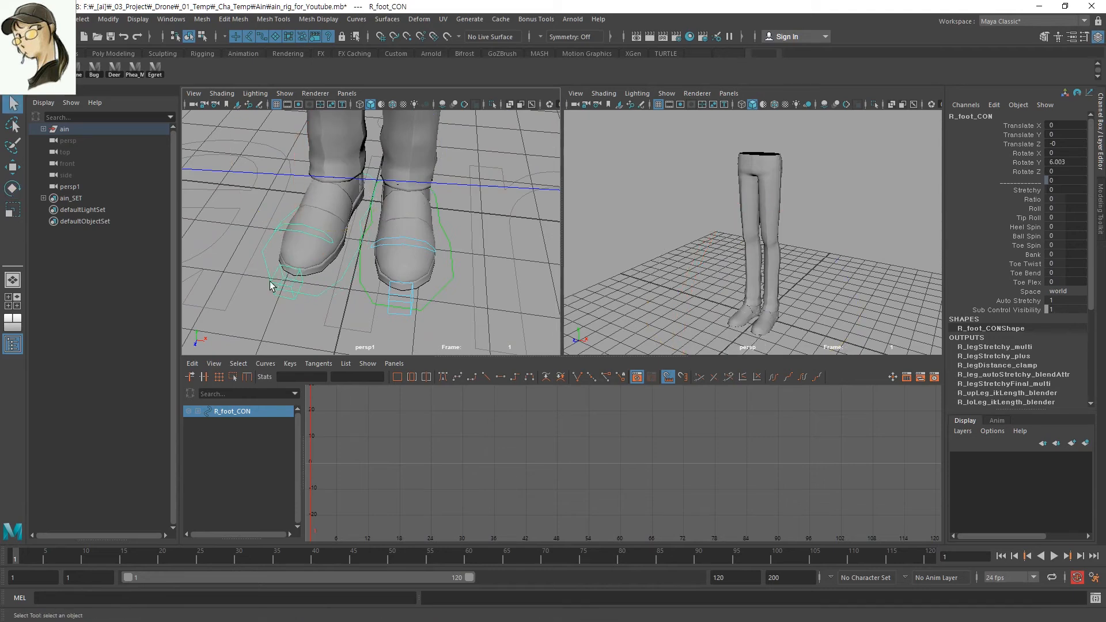
- Select both foot controls together and set a key on all their channels at frame 1
alt+drag(413, 340, 450, 259)
click(408, 274)
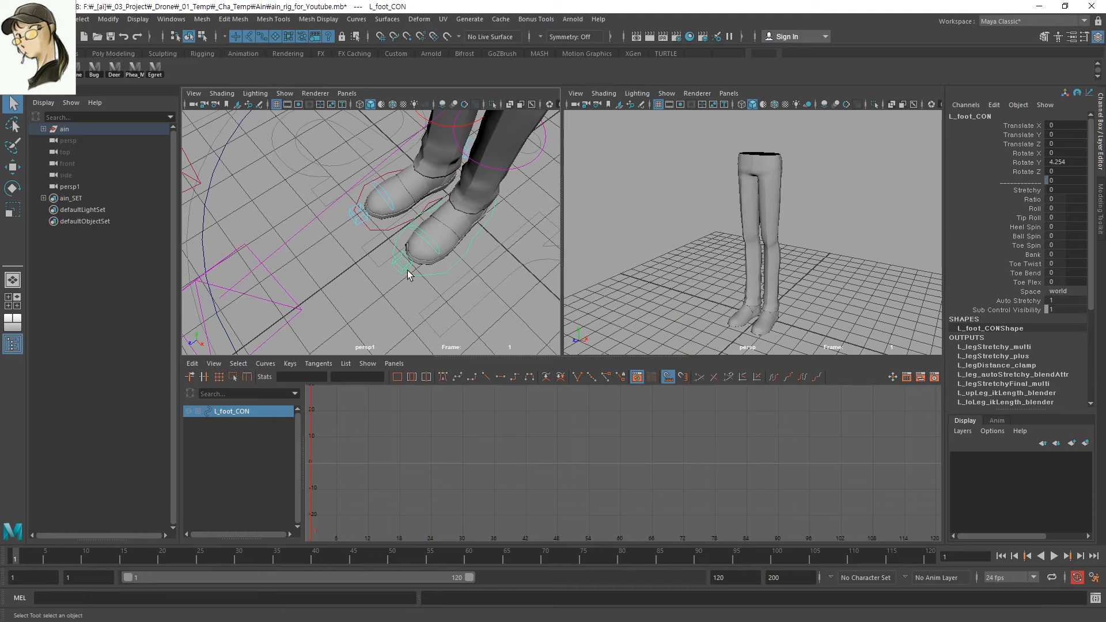
shift+click(386, 230)
key(w)
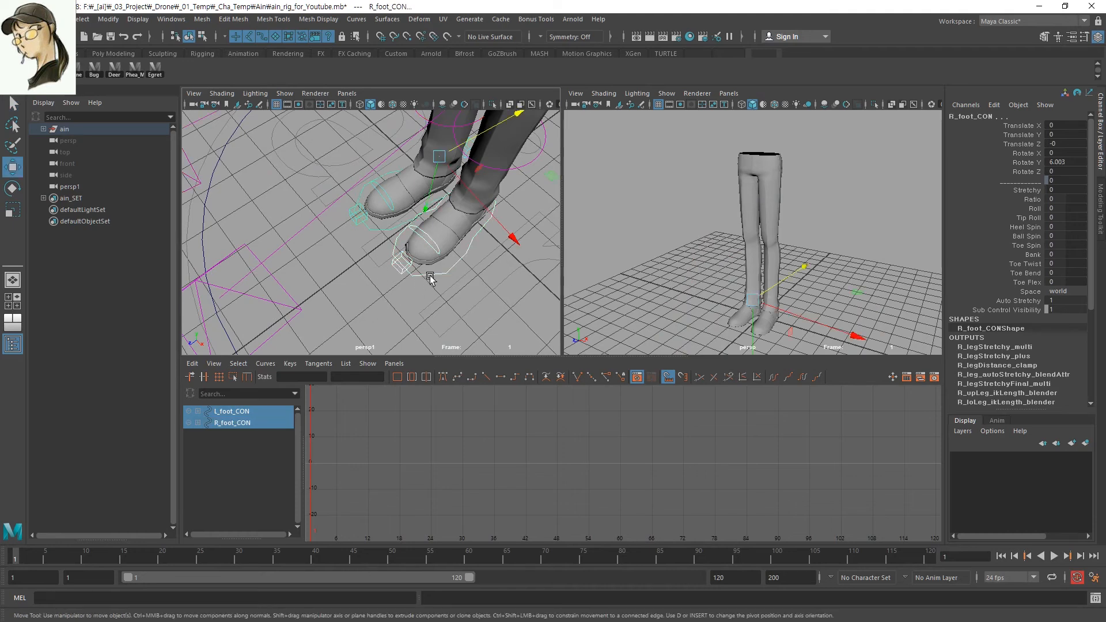
key(s)
- At frame 10, pull only the right foot control forward to about -1.8 on Translate X and 16.9 on Translate Z
click(85, 555)
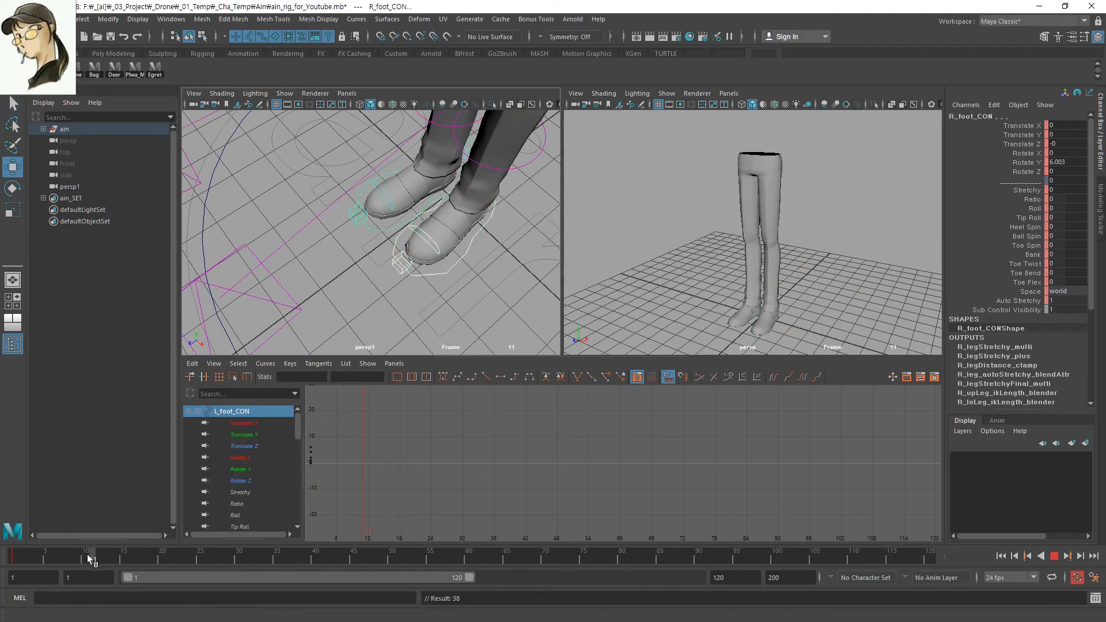
alt+drag(291, 248, 453, 227)
key(q)
key(w)
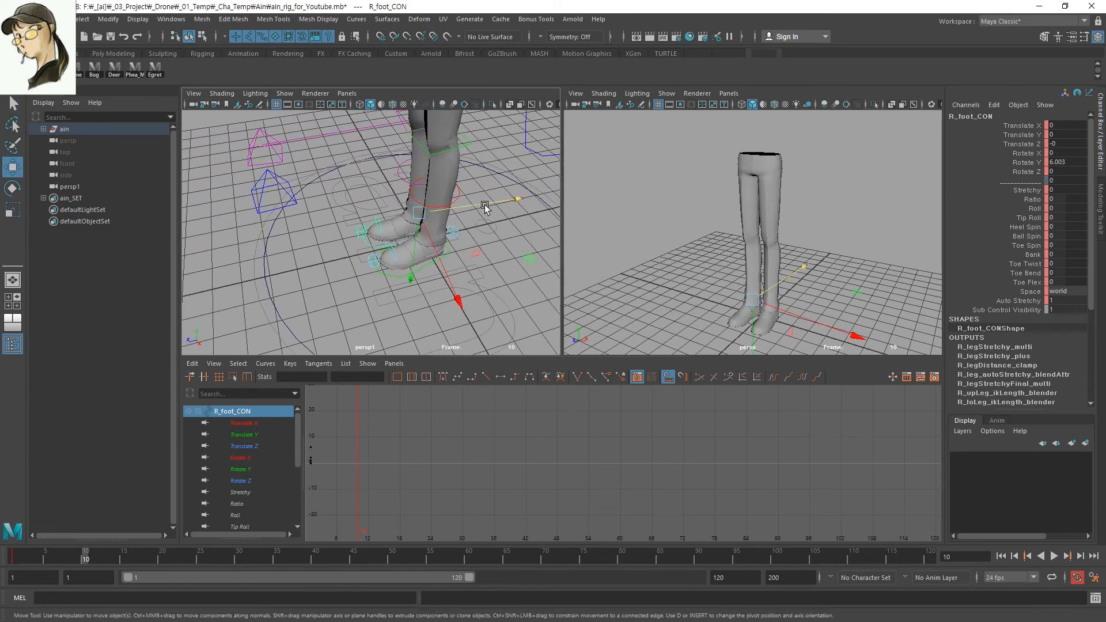
drag(514, 205, 141, 275)
key(q)
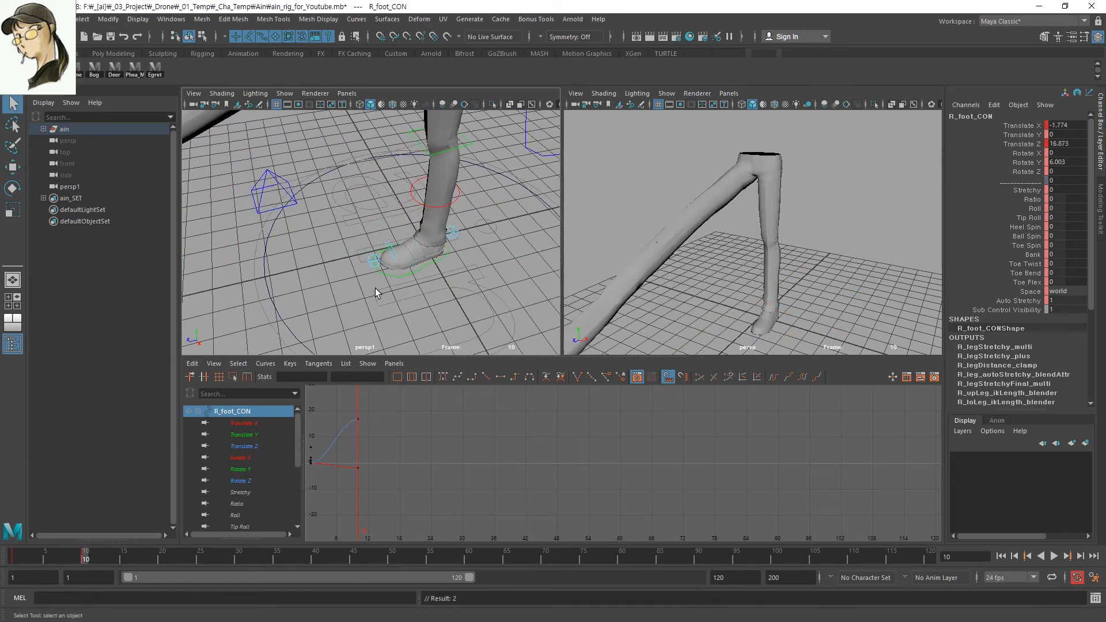
- Pull the left foot control forward at frame 10 to about 1.2 on Translate X and 16.6 on Translate Z, level with the right foot
click(393, 278)
key(w)
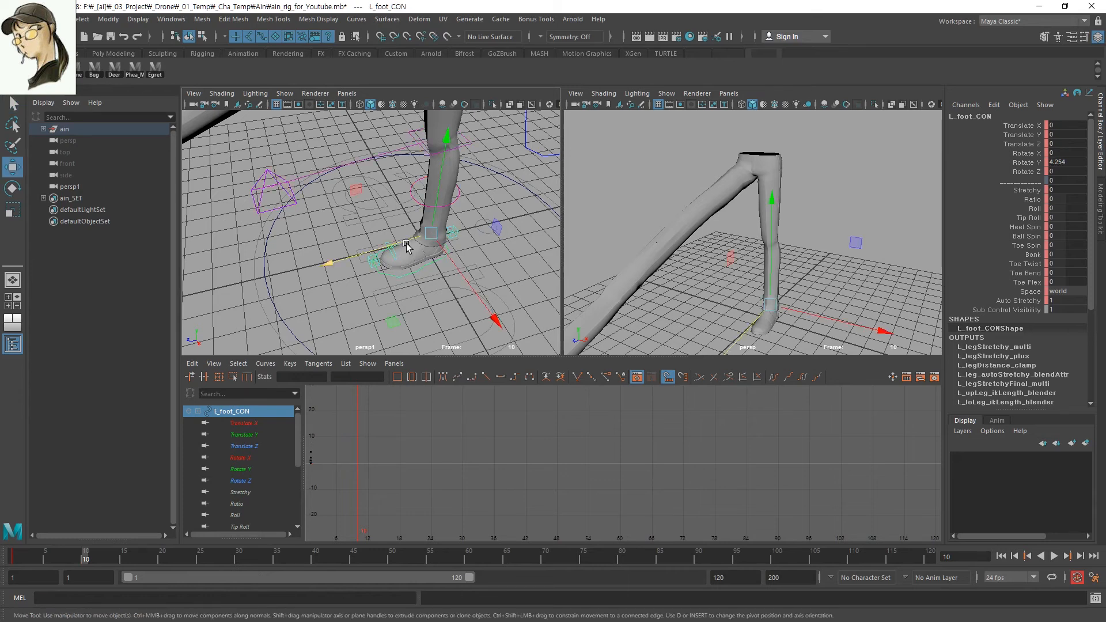
drag(405, 247, 0, 315)
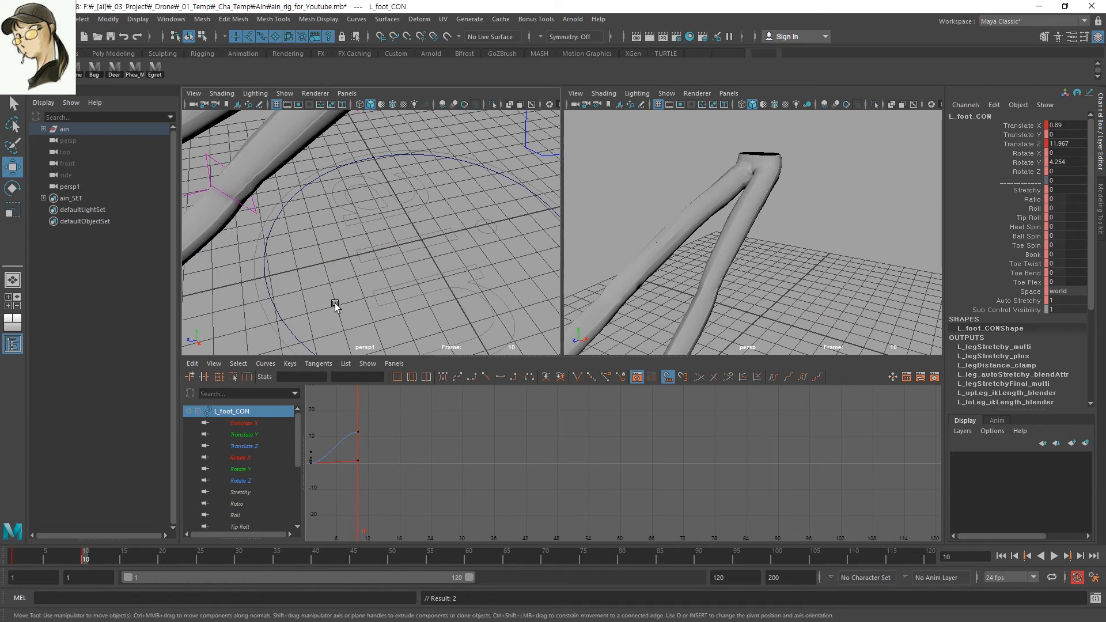
alt+right_drag(336, 305, 381, 205)
alt+drag(380, 206, 397, 214)
alt+right_drag(398, 214, 360, 199)
drag(296, 340, 280, 359)
alt+drag(314, 280, 371, 309)
alt+middle_drag(371, 309, 403, 189)
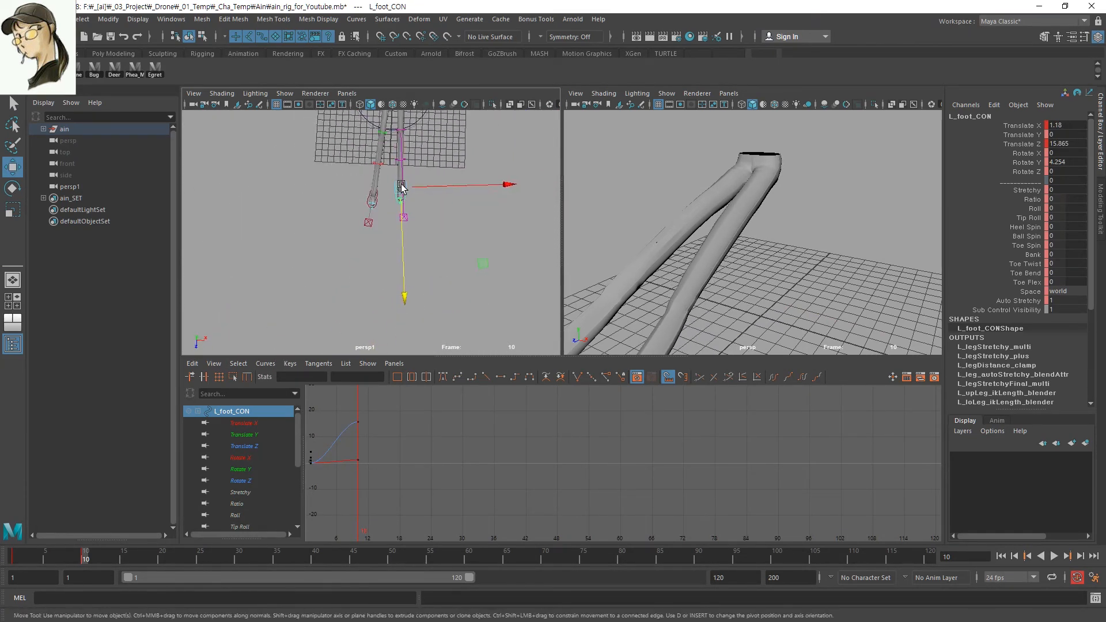
alt+right_drag(402, 189, 403, 360)
alt+middle_drag(430, 210, 404, 305)
drag(432, 278, 434, 290)
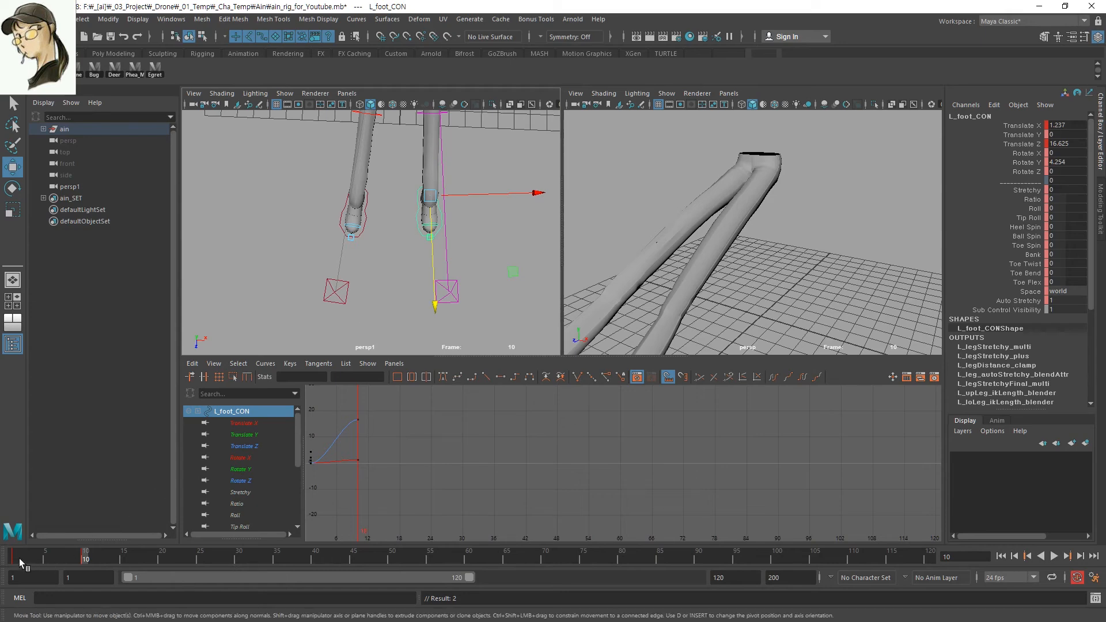
- At frame 4, move the left foot control to about -0.04 on Translate X and key all its channels
drag(19, 560, 37, 561)
alt+middle_drag(493, 250, 436, 565)
alt+middle_drag(437, 343, 436, 321)
drag(483, 280, 479, 283)
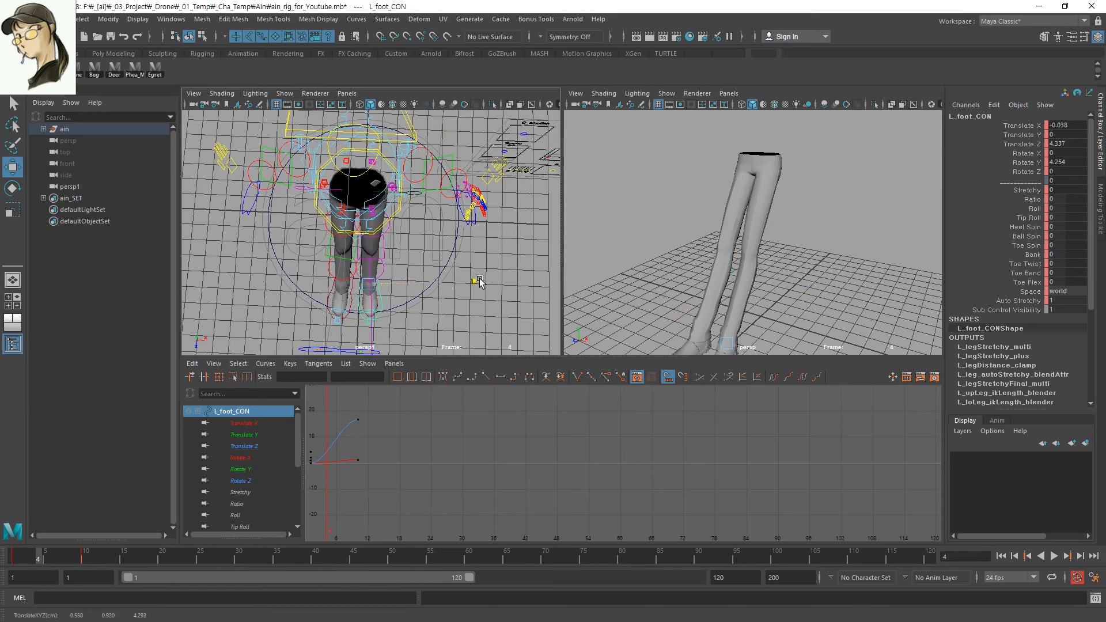
key(s)
- At frame 7, shift the left foot control inward to about 0.12 on Translate X and fit all its curves in the Graph Editor
drag(50, 558, 59, 556)
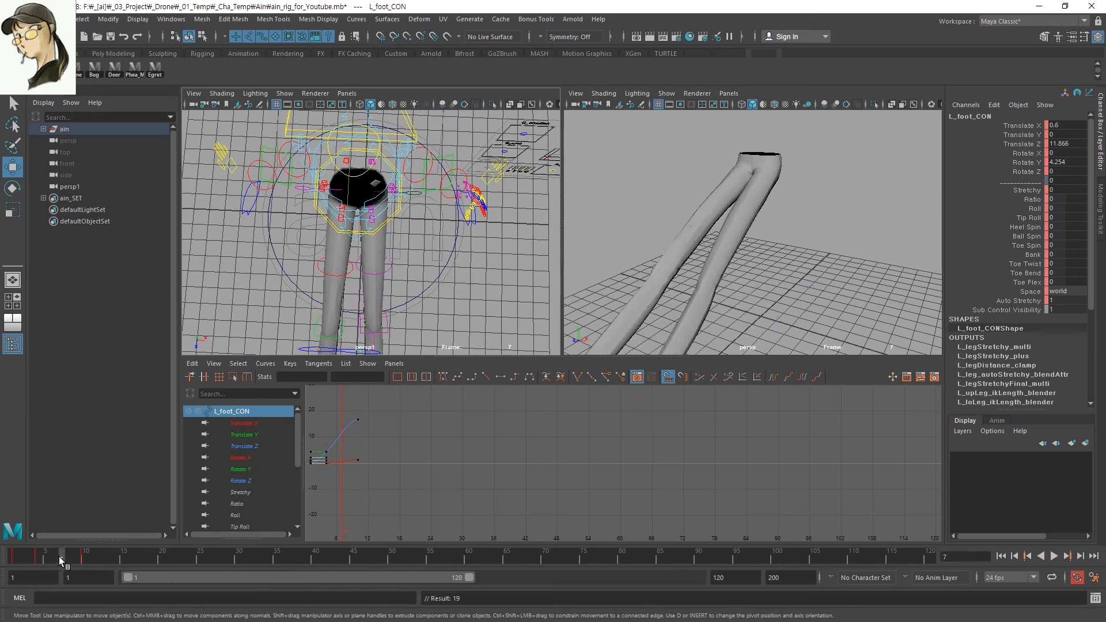
alt+middle_drag(405, 279, 427, 125)
drag(492, 245, 483, 246)
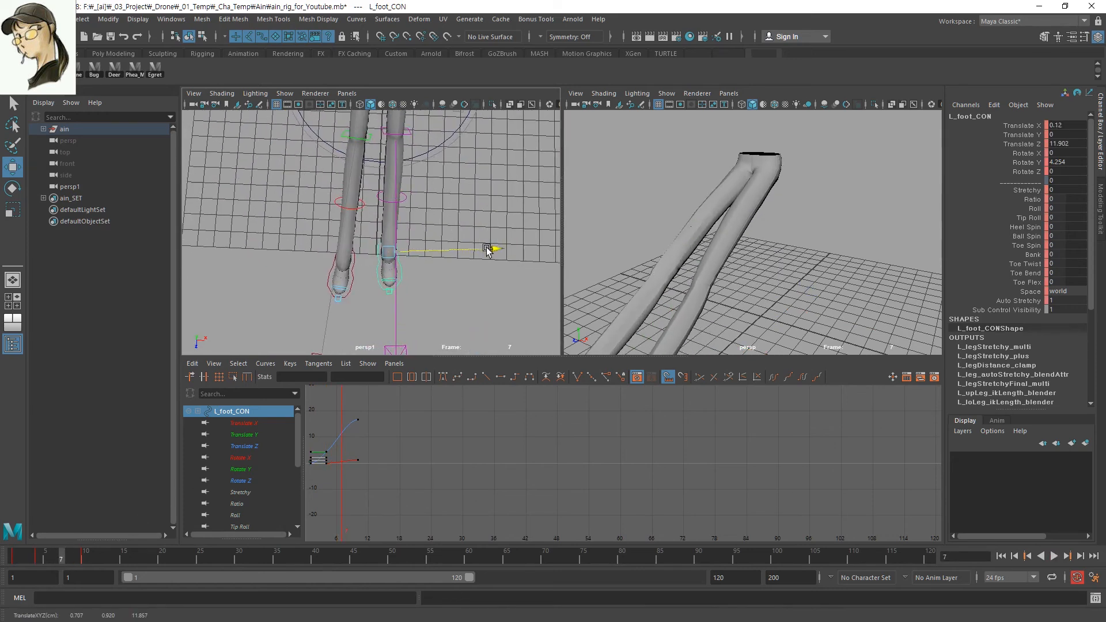
key(a)
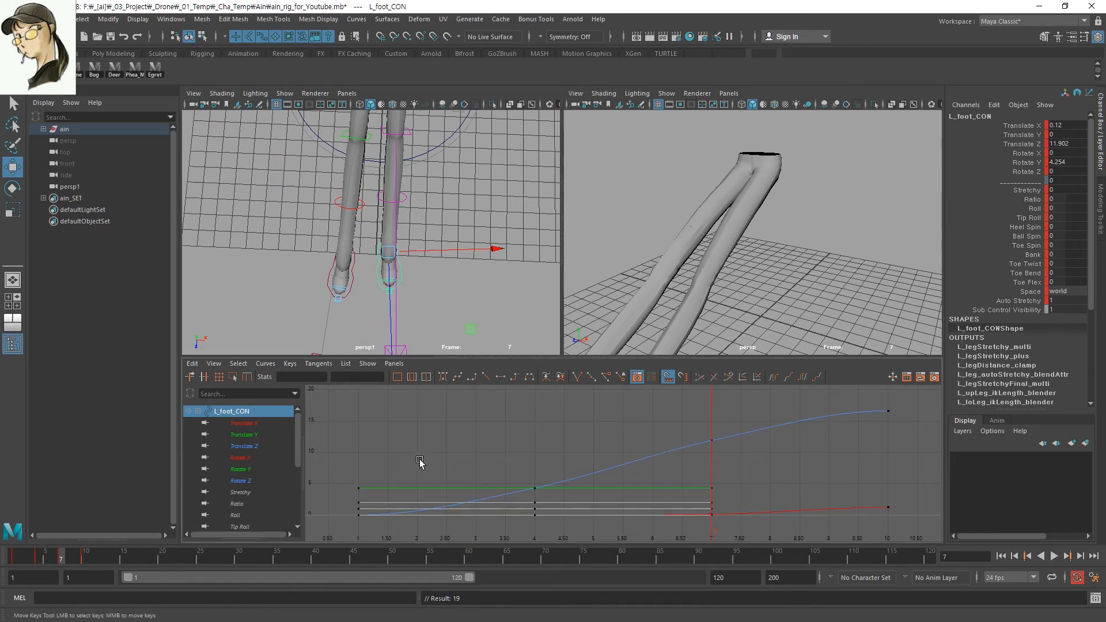
- At frame 10, move the left foot control inward to about 0.3 on Translate X and key all its channels
click(83, 557)
key(f)
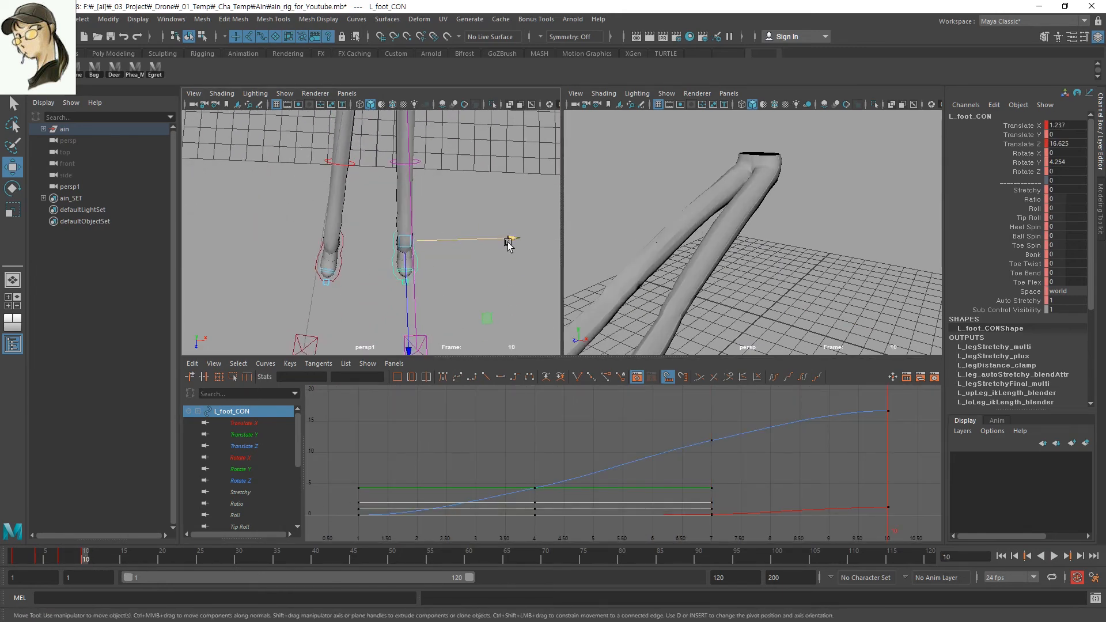
drag(506, 240, 493, 242)
key(s)
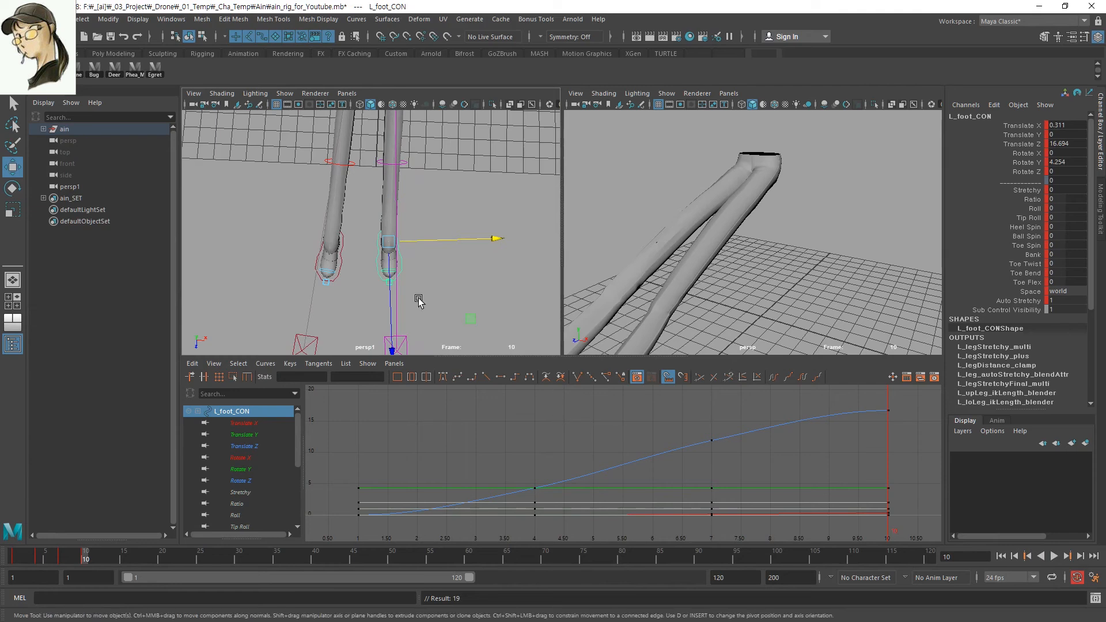
- Scrub the timeline to review the left foot's forward motion, ending back at frame 1
drag(14, 556, 69, 557)
alt+right_drag(326, 255, 361, 105)
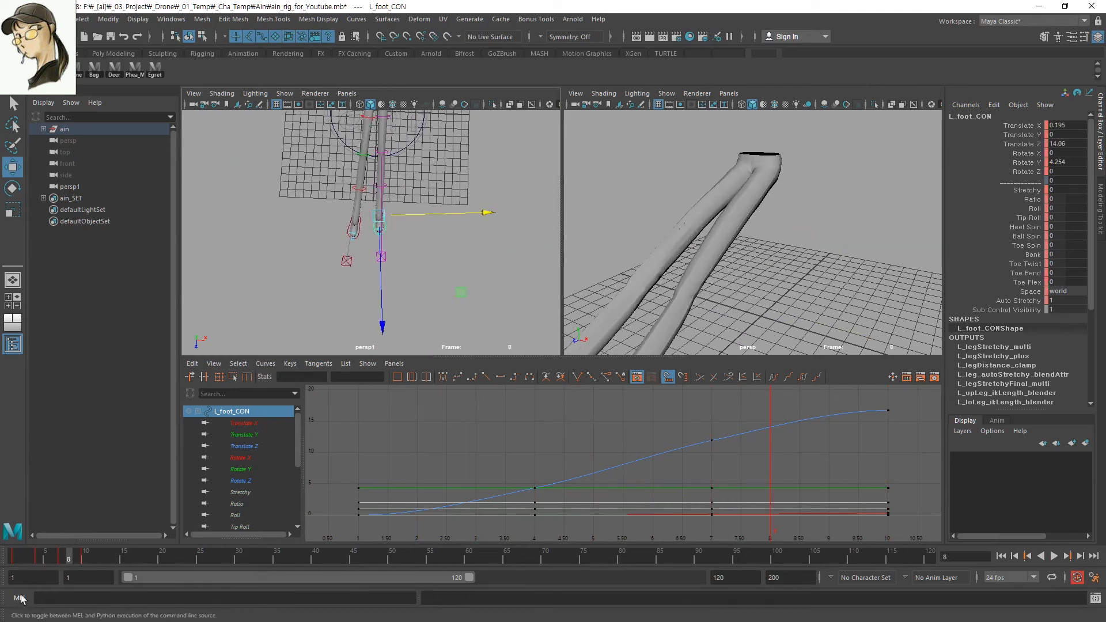
mouse_move(25, 559)
mouse_down()
mouse_move(83, 561)
mouse_move(12, 561)
mouse_up()
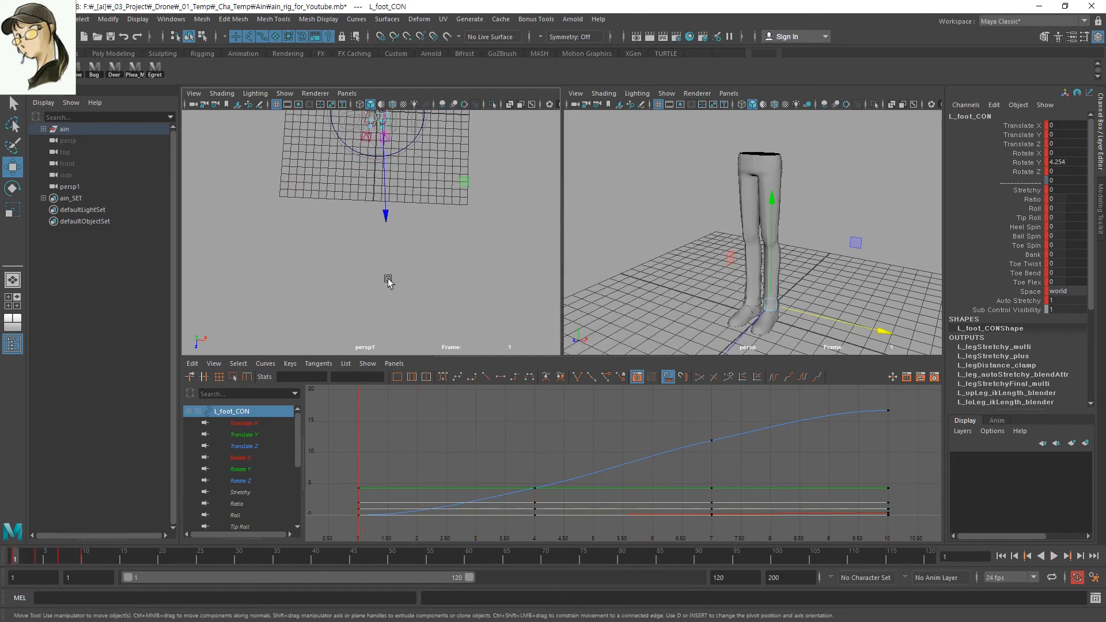
alt+drag(387, 276, 437, 267)
- Isolate the left foot's Translate X and Translate Z curves and examine the Translate X curve up close
click(259, 423)
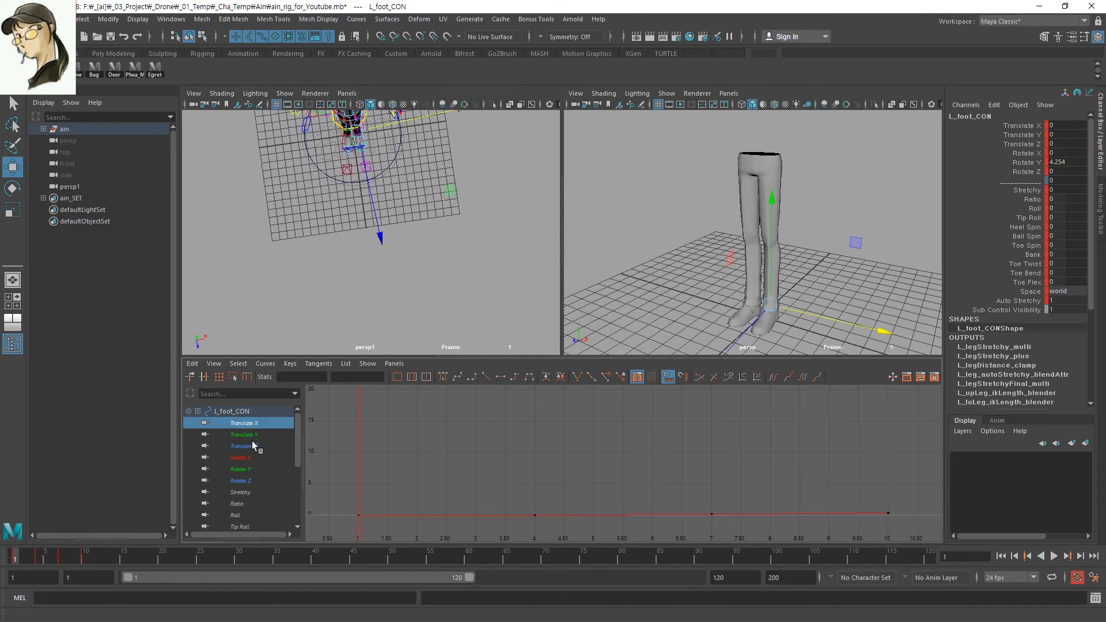
ctrl+click(256, 445)
alt+middle_drag(606, 459, 545, 445)
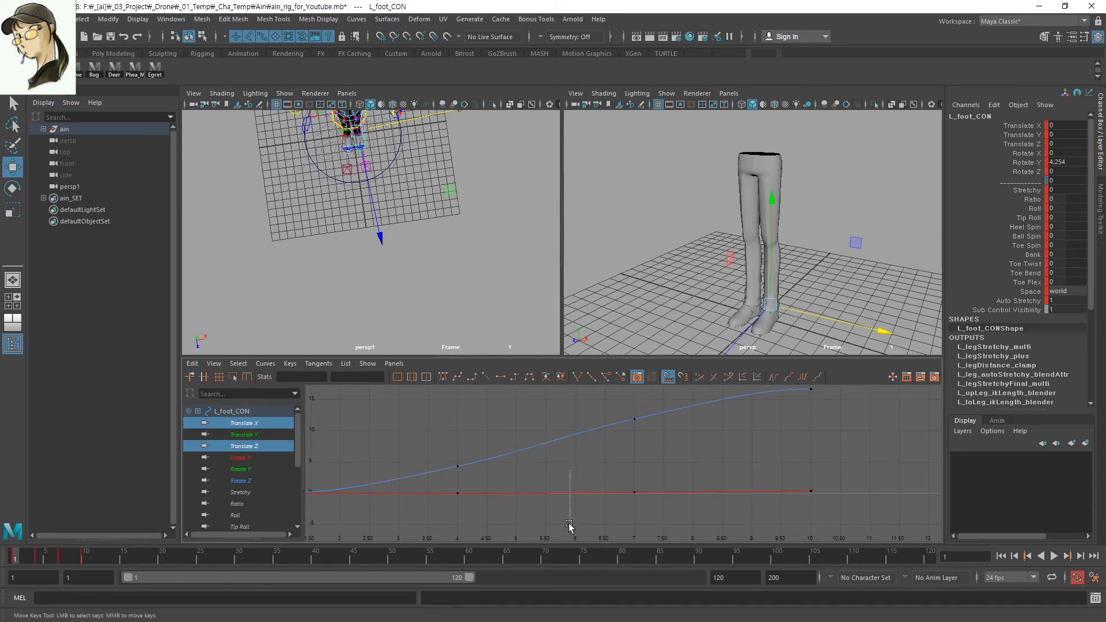
drag(566, 520, 603, 483)
key(f)
alt+right_drag(603, 482, 578, 442)
alt+middle_drag(578, 442, 576, 483)
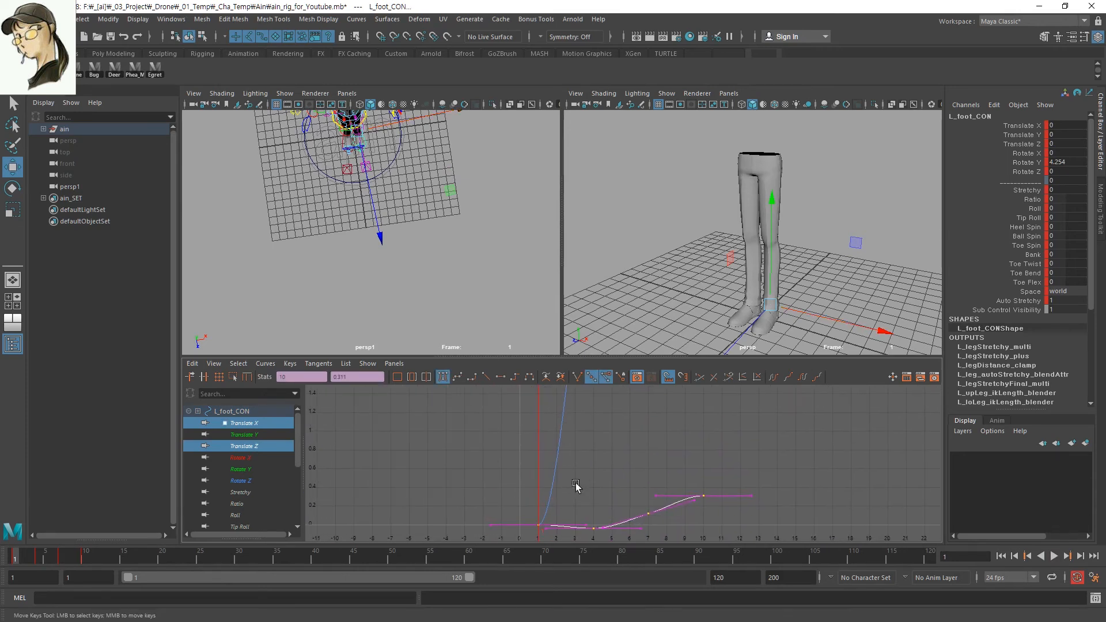
- Maximize the Graph Editor to compare the shapes of the Translate X and Translate Z curves, and restore the layout
key(space)
alt+right_drag(630, 403, 593, 348)
key(a)
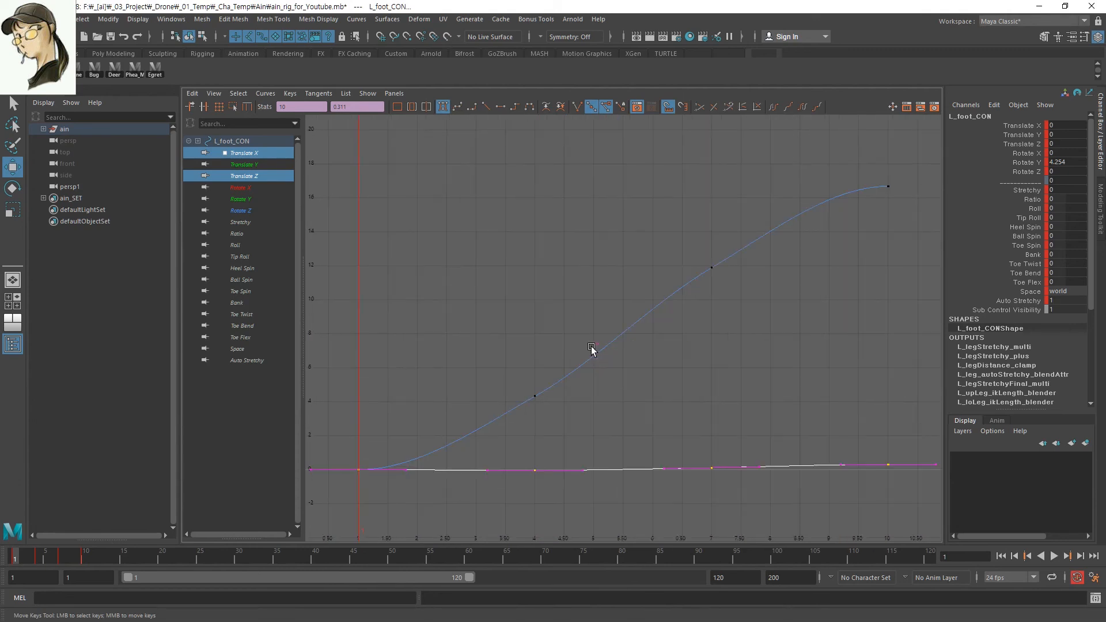
alt+middle_drag(619, 369, 581, 350)
alt+shift+right_drag(655, 400, 650, 377)
alt+shift+middle_drag(633, 421, 631, 190)
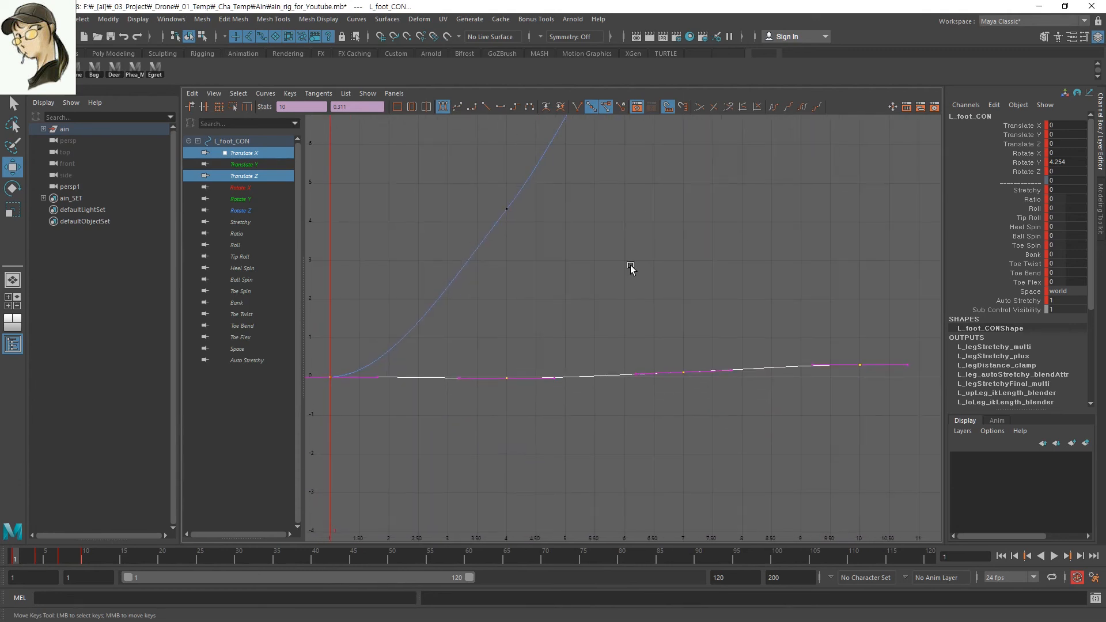
drag(606, 273, 586, 461)
key(f)
alt+right_drag(661, 395, 616, 333)
drag(493, 289, 628, 295)
key(f)
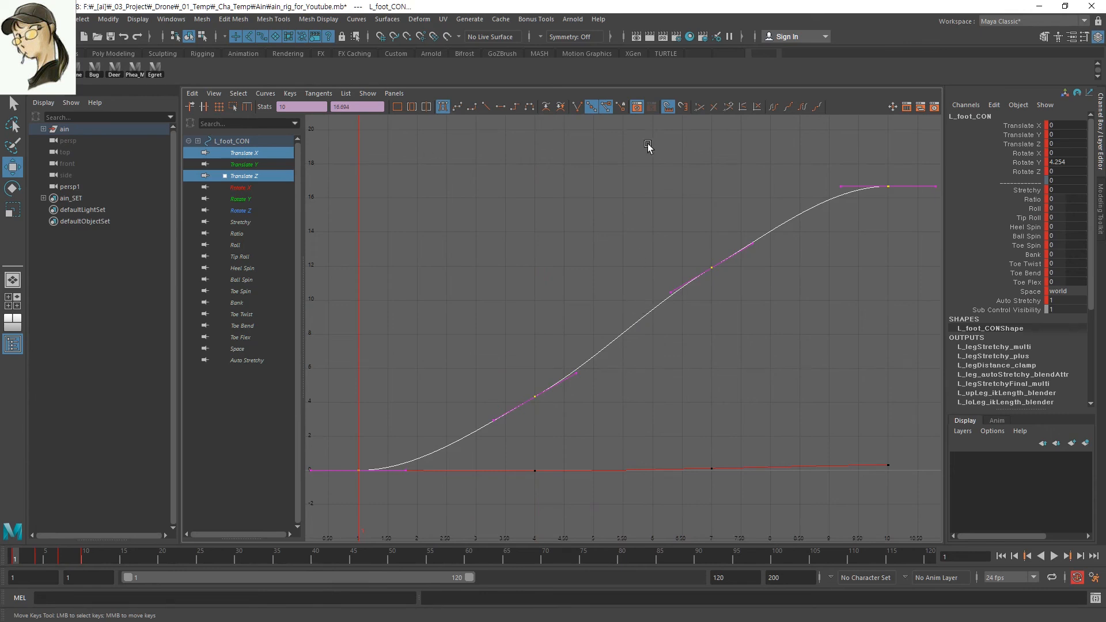
click(789, 419)
key(space)
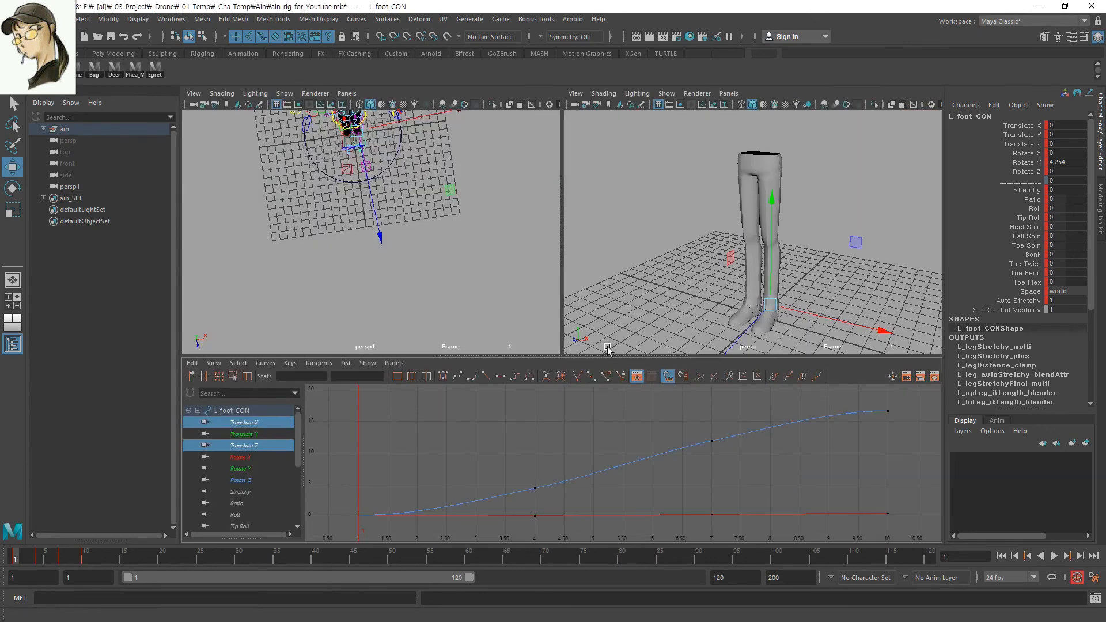
- Select both foot controls and delete their Translate X and Translate Z keys after frame 1
alt+middle_drag(414, 205, 424, 232)
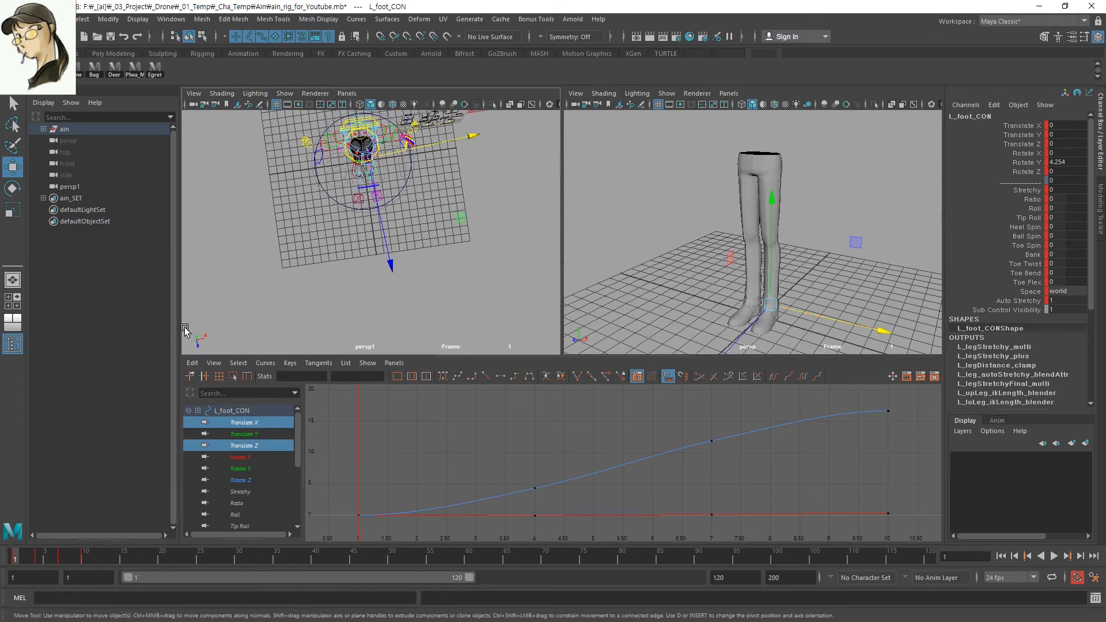
scroll(350, 271, up, 8)
key(q)
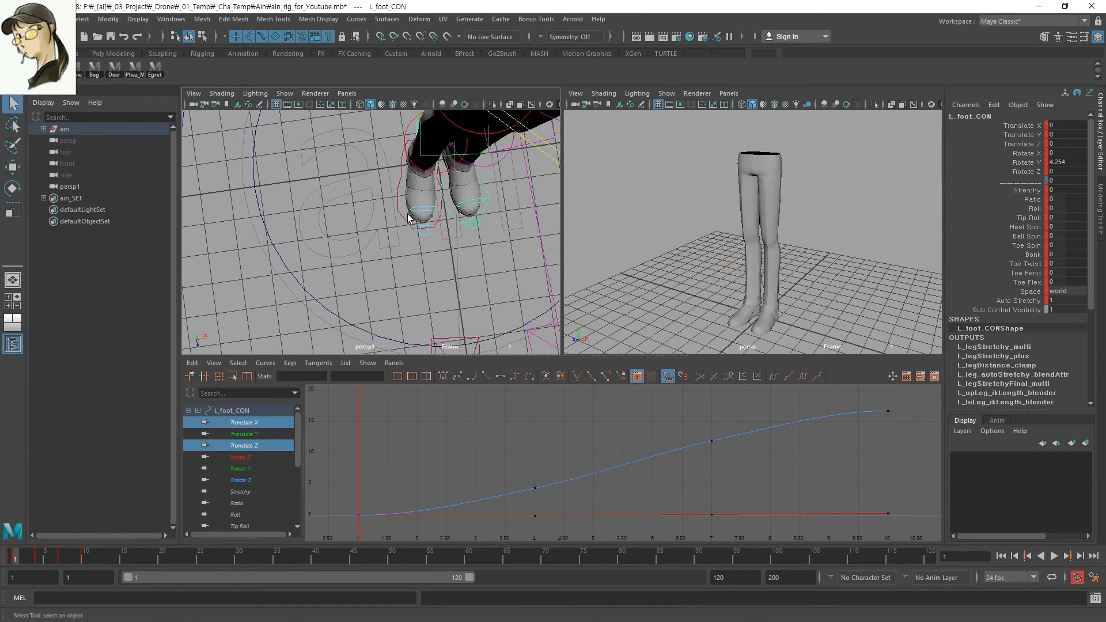
shift+click(478, 203)
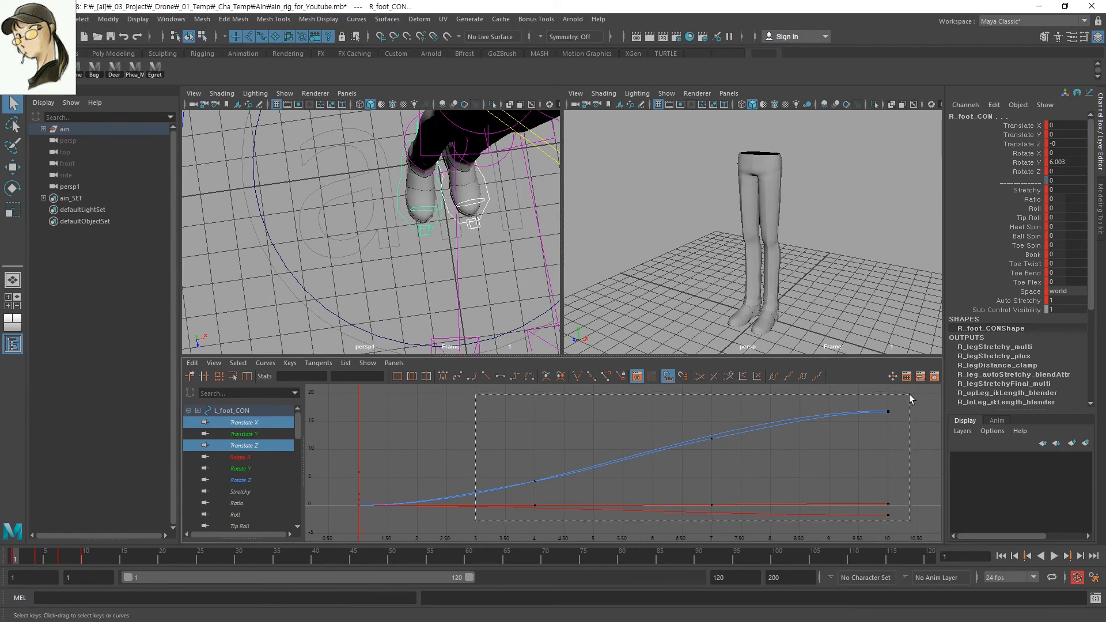
drag(910, 394, 907, 399)
key(Delete)
- Set the Move tool's axis orientation to Parent
alt+drag(346, 224, 407, 178)
alt+middle_drag(407, 178, 409, 229)
key(w)
click(386, 194)
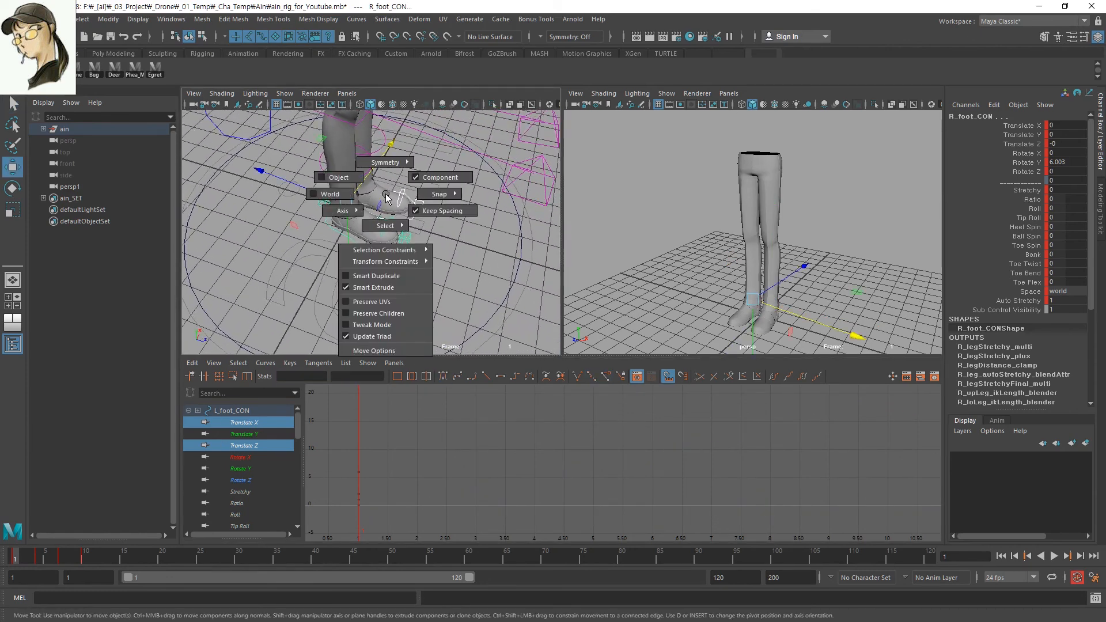
mouse_move(349, 210)
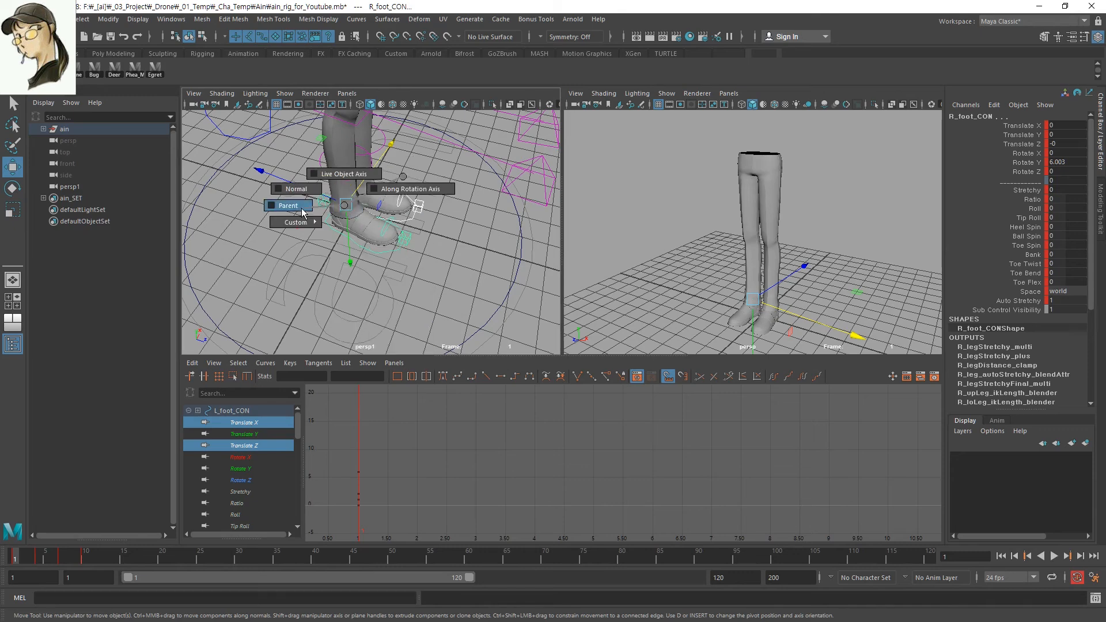
click(303, 207)
- Delete the remaining keys after frame 1 on all channels of both foot controls
key(f)
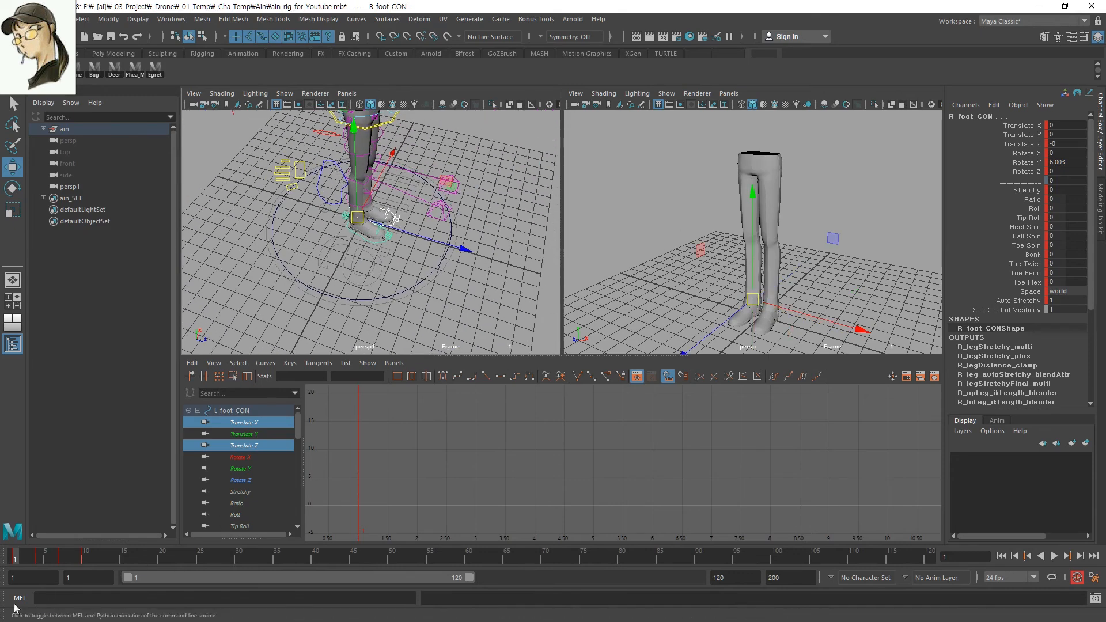
key(f)
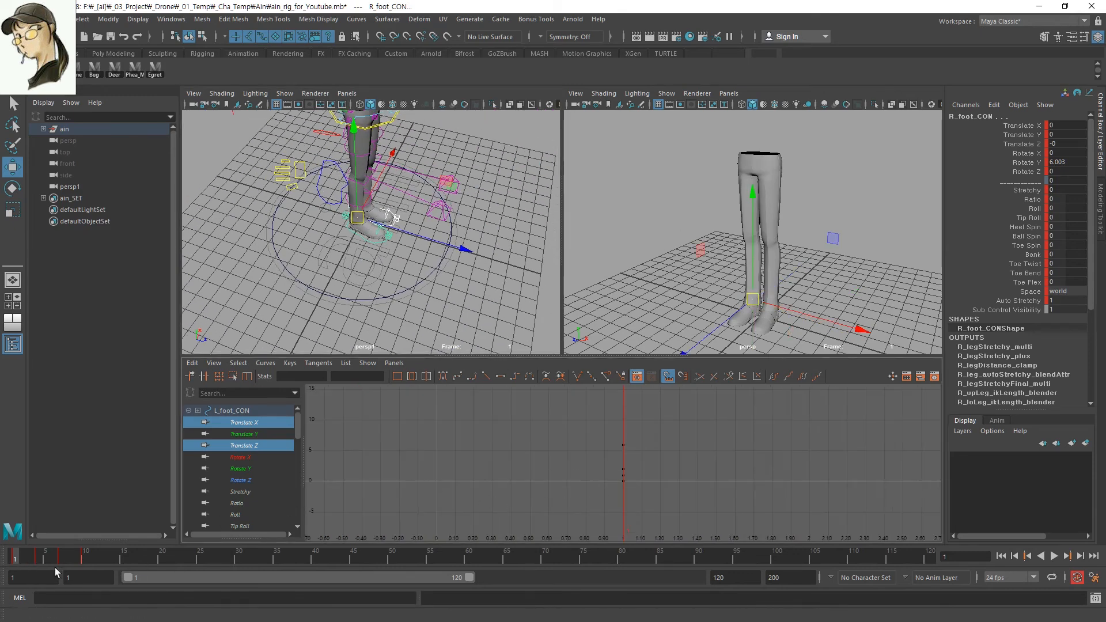
click(249, 411)
key(f)
drag(540, 522, 813, 405)
key(Delete)
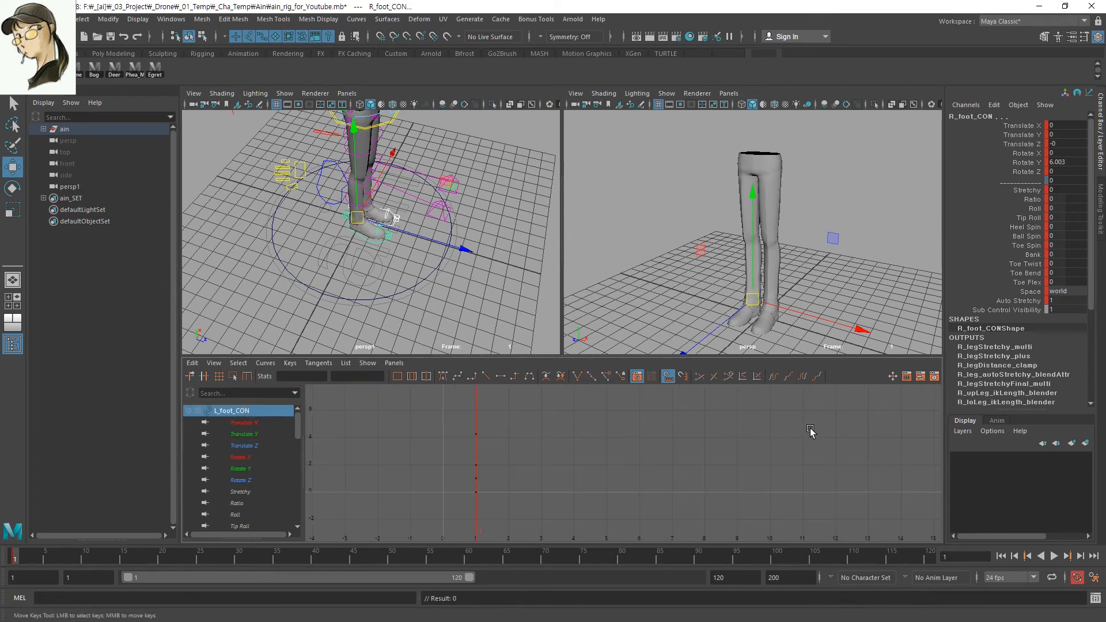
- Turn the right foot control strongly outward to about 61.3 on Rotate Y
alt+drag(525, 239, 528, 280)
key(q)
click(380, 232)
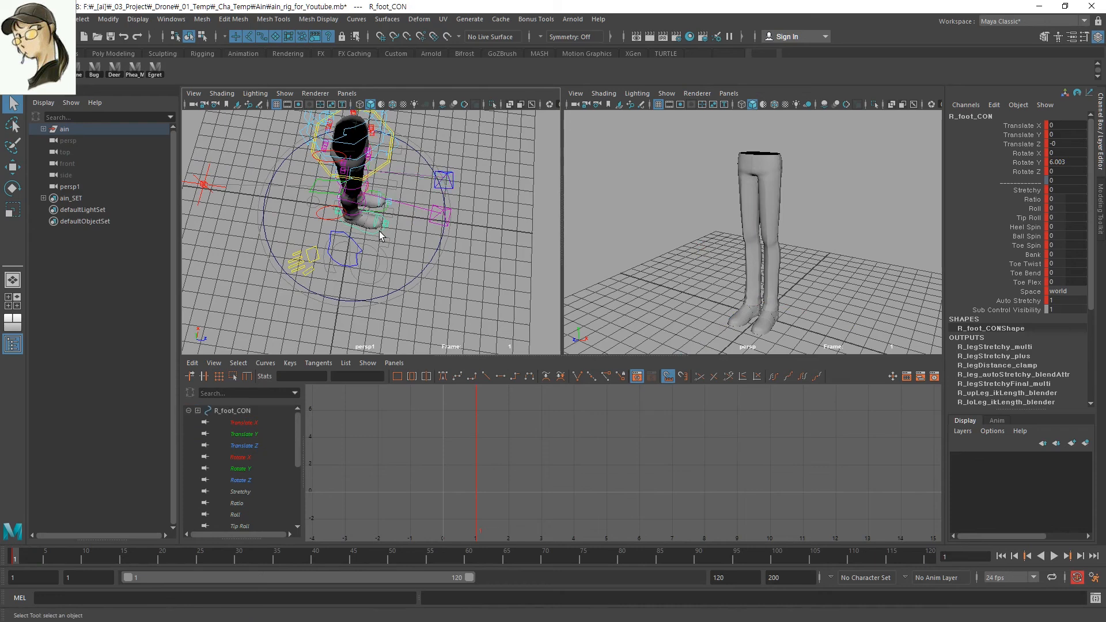
key(e)
drag(415, 294, 303, 334)
- Turn the left foot control strongly outward to about 58.3 on Rotate Y
key(q)
alt+drag(465, 213, 315, 161)
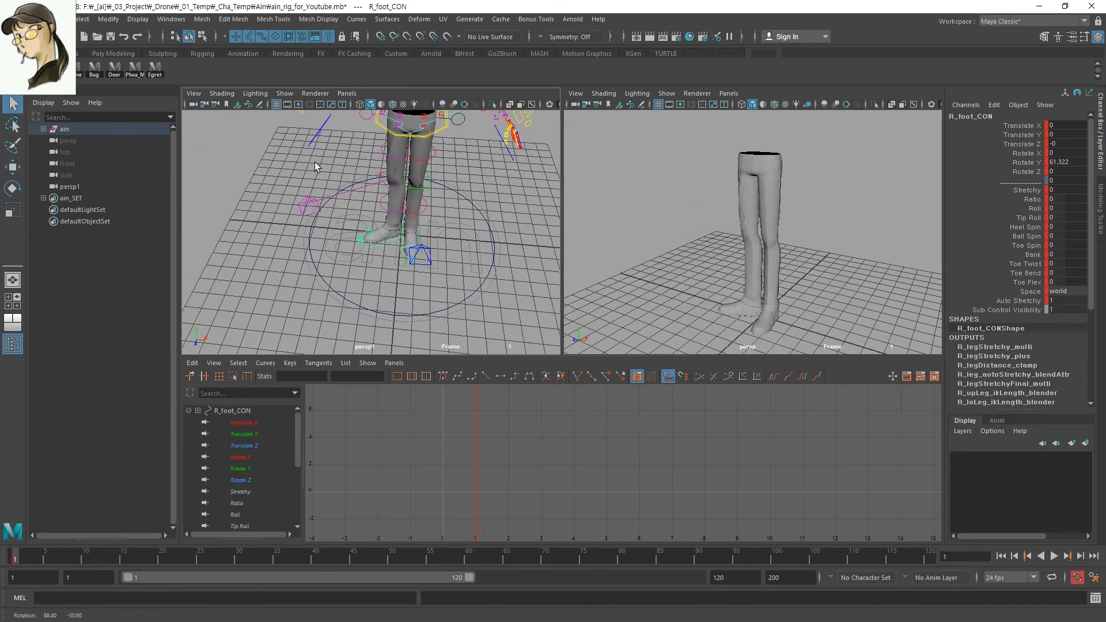
click(404, 264)
click(402, 258)
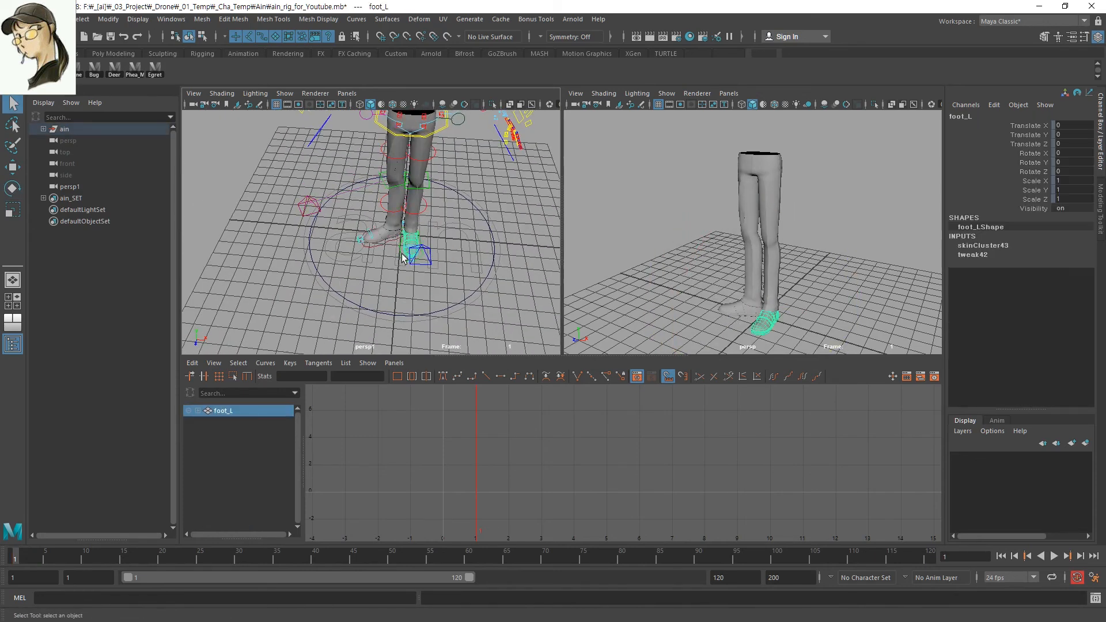
click(404, 263)
key(e)
drag(353, 301, 455, 318)
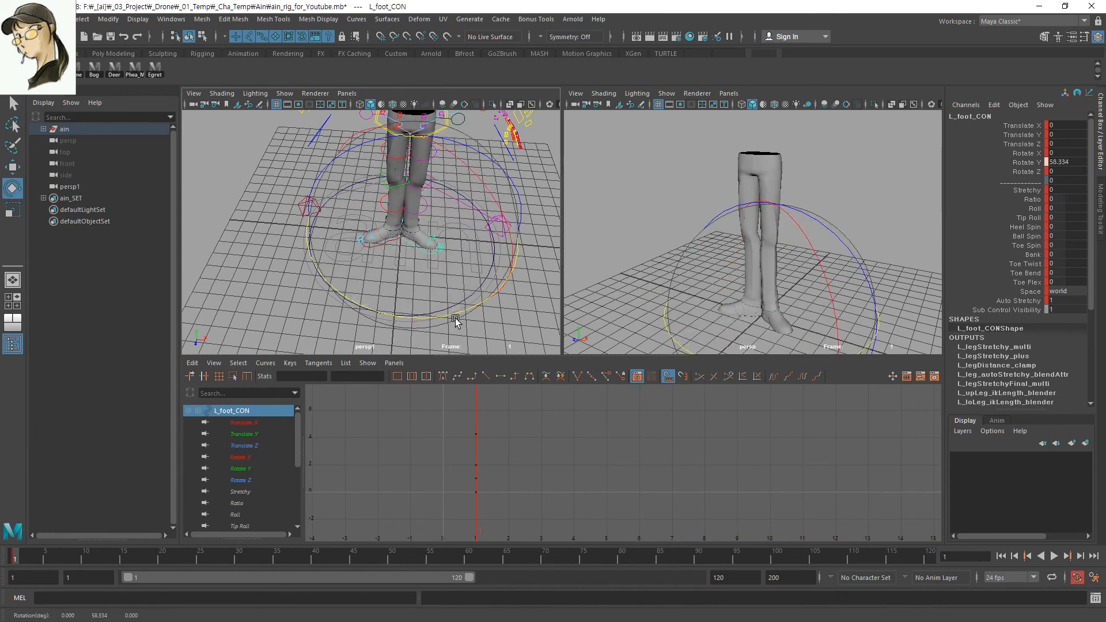
- With both foot controls selected, key all channels at frame 15 and pull both feet forward to bring the right to 16.25 on Translate Z
click(393, 238)
alt+drag(377, 275, 431, 203)
key(w)
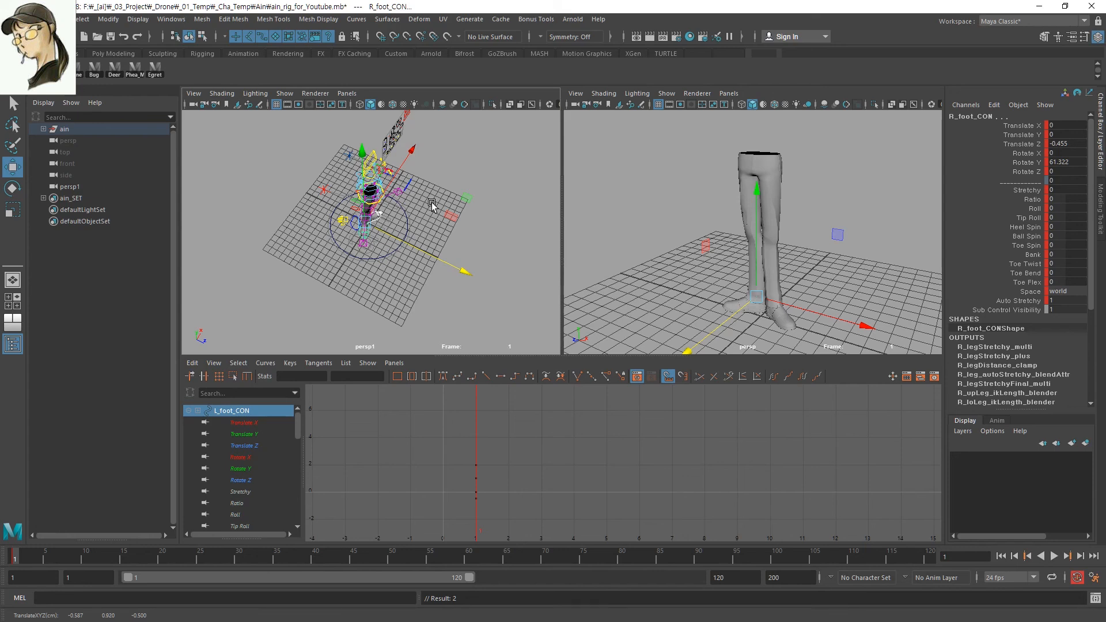
drag(23, 562, 126, 562)
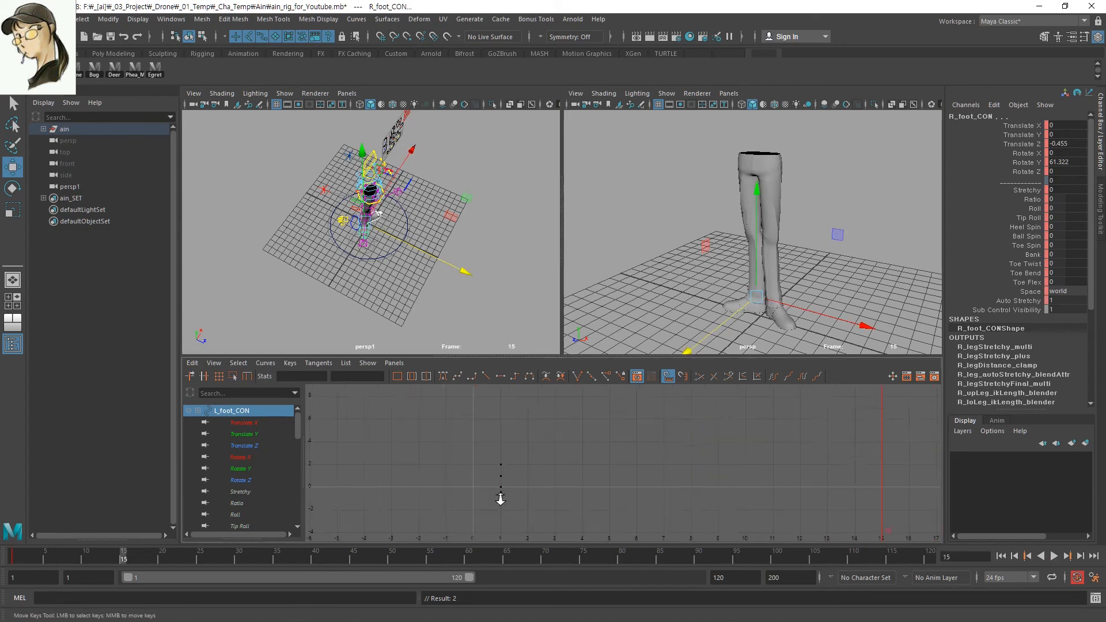
key(f)
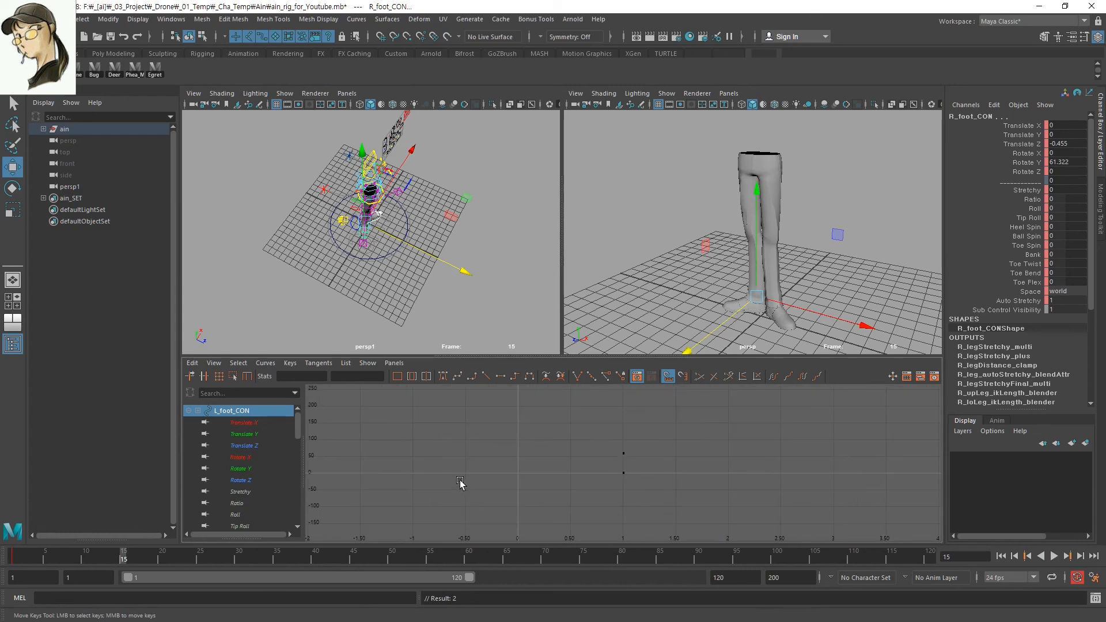
scroll(541, 490, up, 6)
key(s)
scroll(743, 479, down, 3)
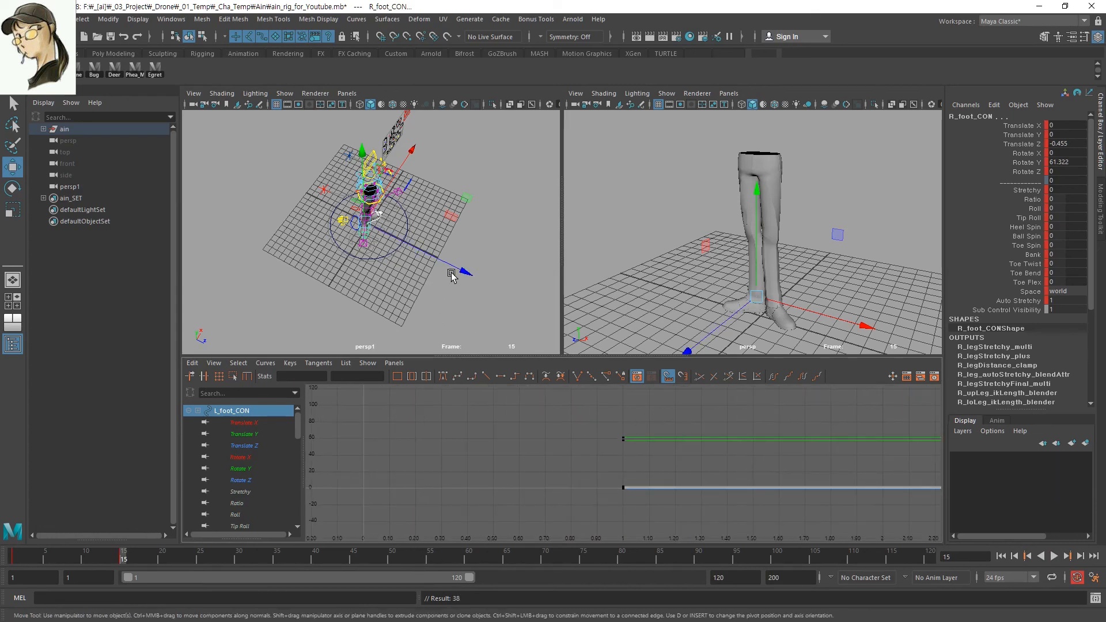
drag(451, 276, 561, 317)
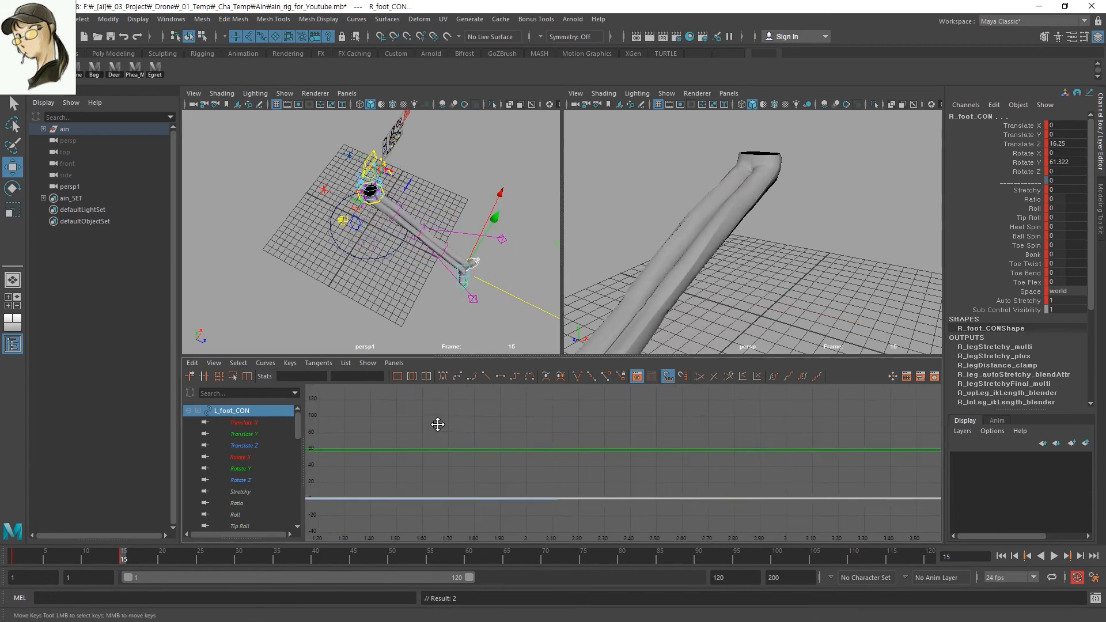
- Isolate the right foot's Translate Z curve and lower its frame 15 key to about 9, then clear the selection
key(q)
alt+middle_drag(609, 438, 571, 421)
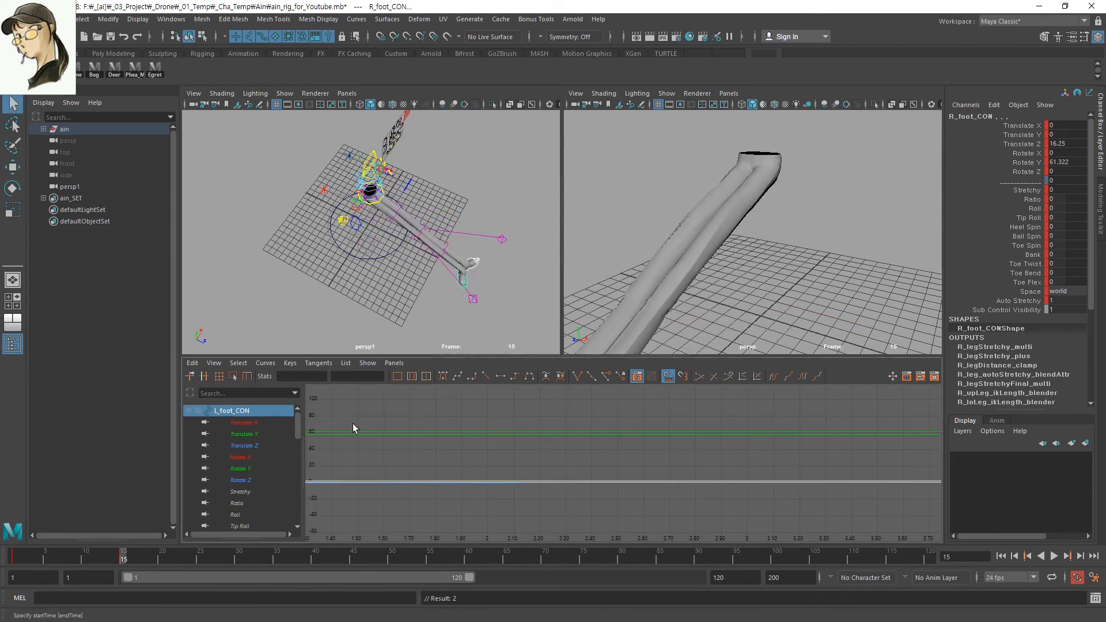
click(459, 286)
click(456, 281)
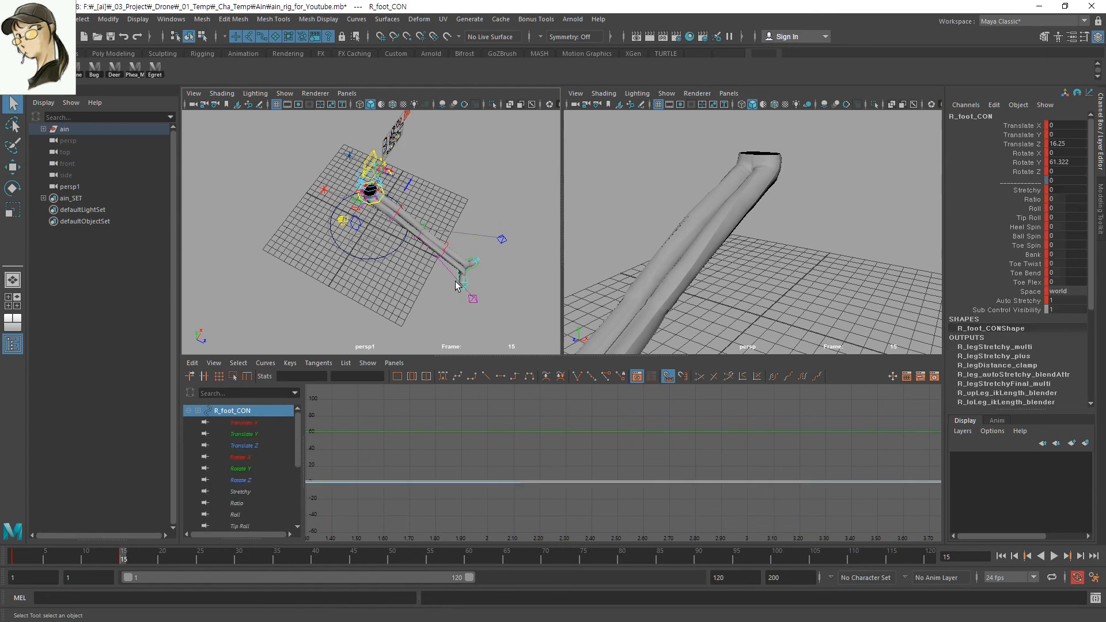
click(226, 447)
alt+middle_drag(715, 506, 496, 527)
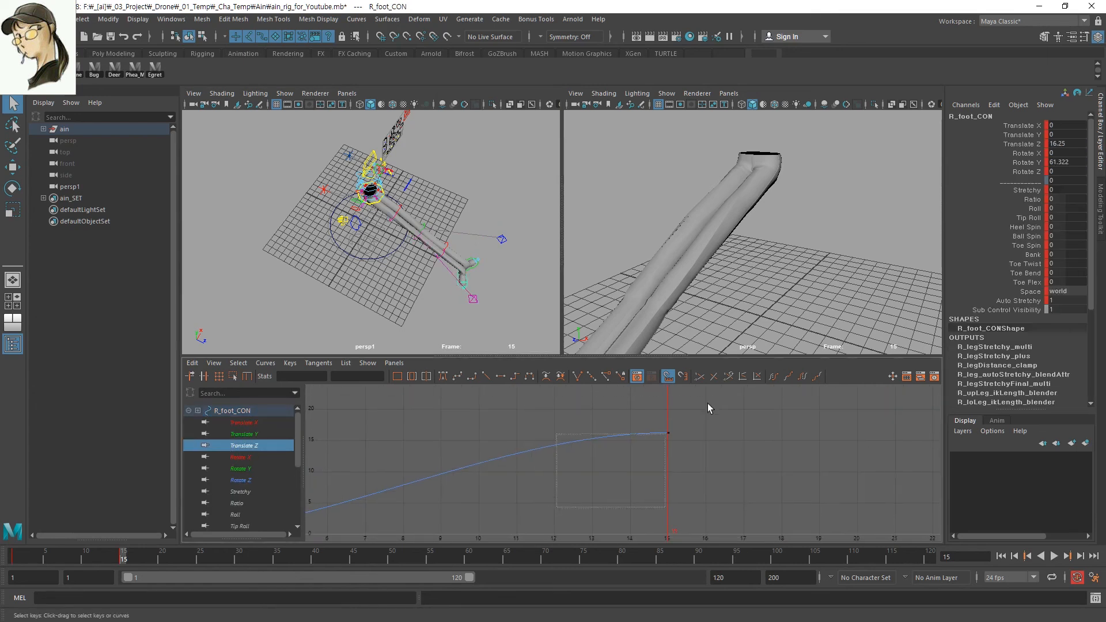
drag(708, 404, 647, 454)
key(w)
shift+middle_drag(652, 432, 651, 473)
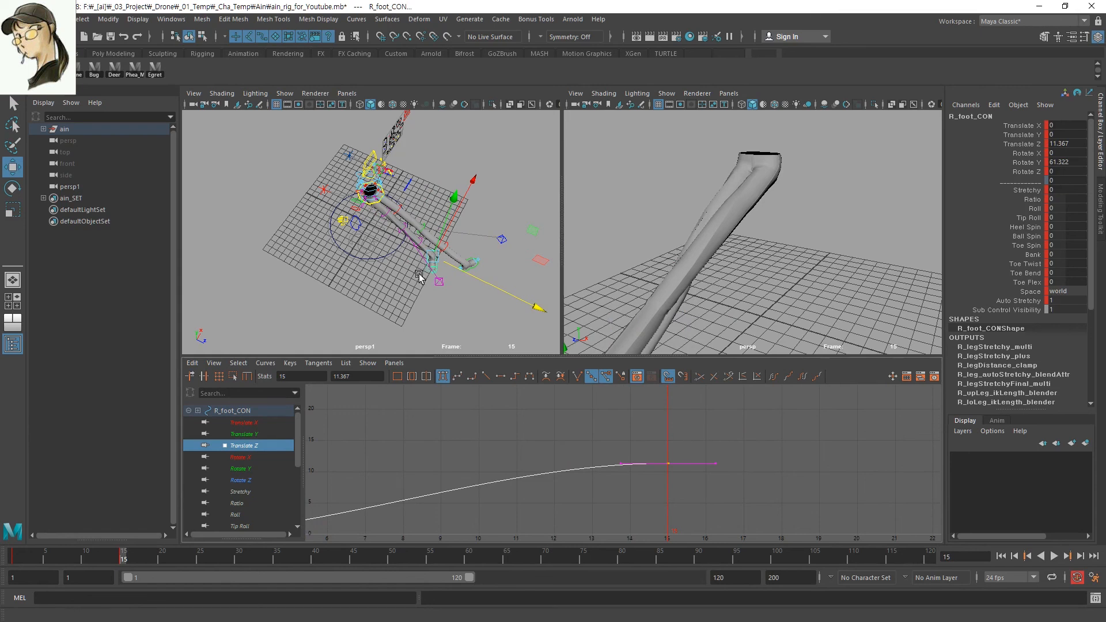
shift+middle_drag(684, 439, 680, 451)
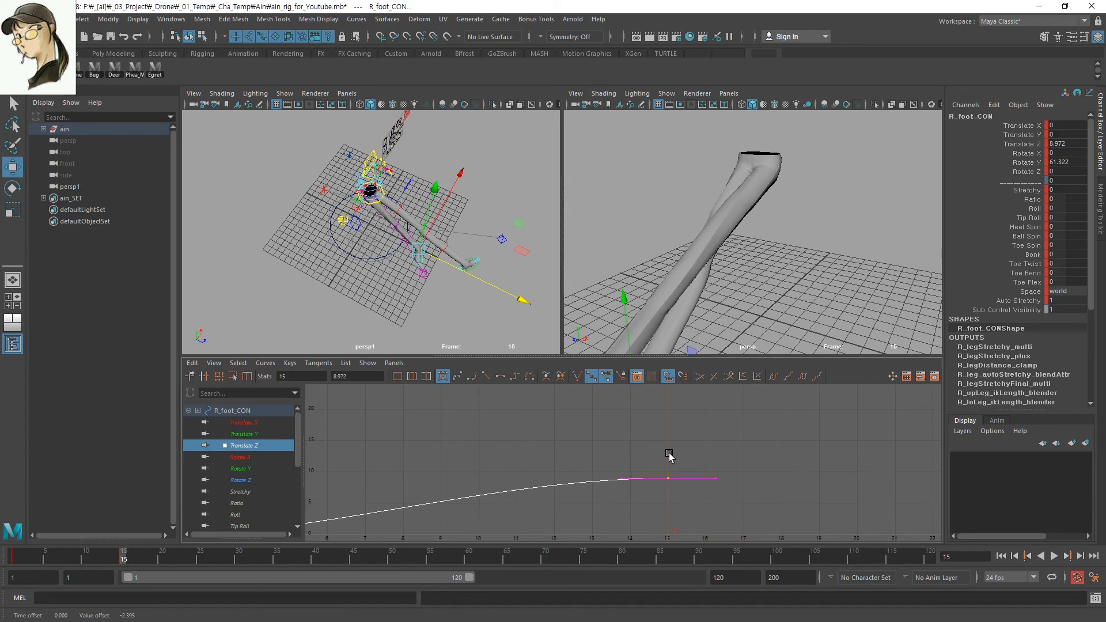
click(287, 202)
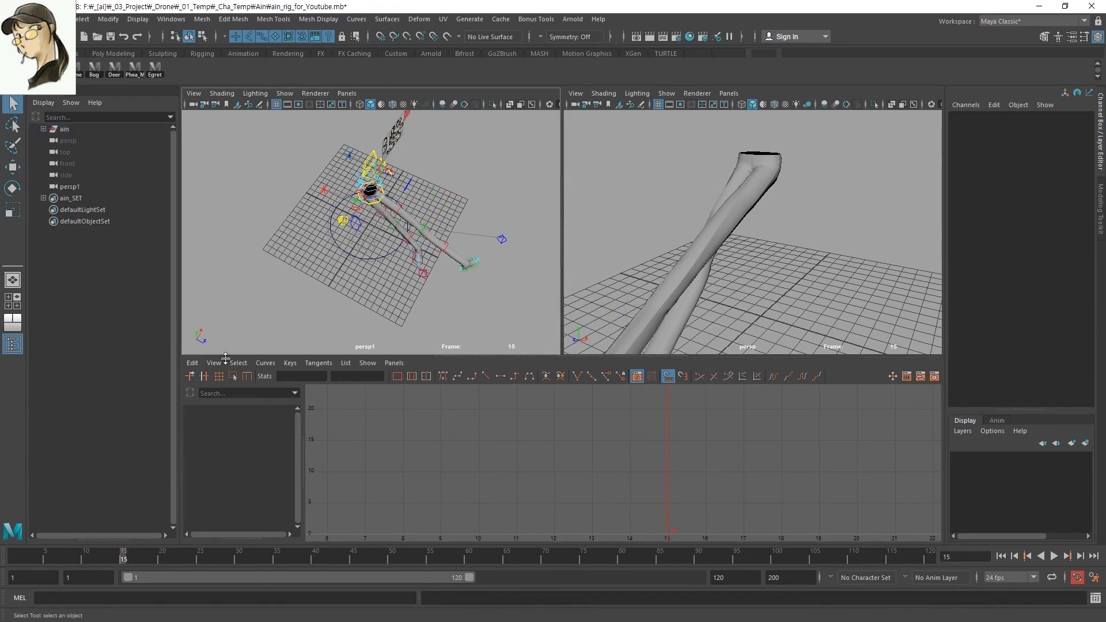